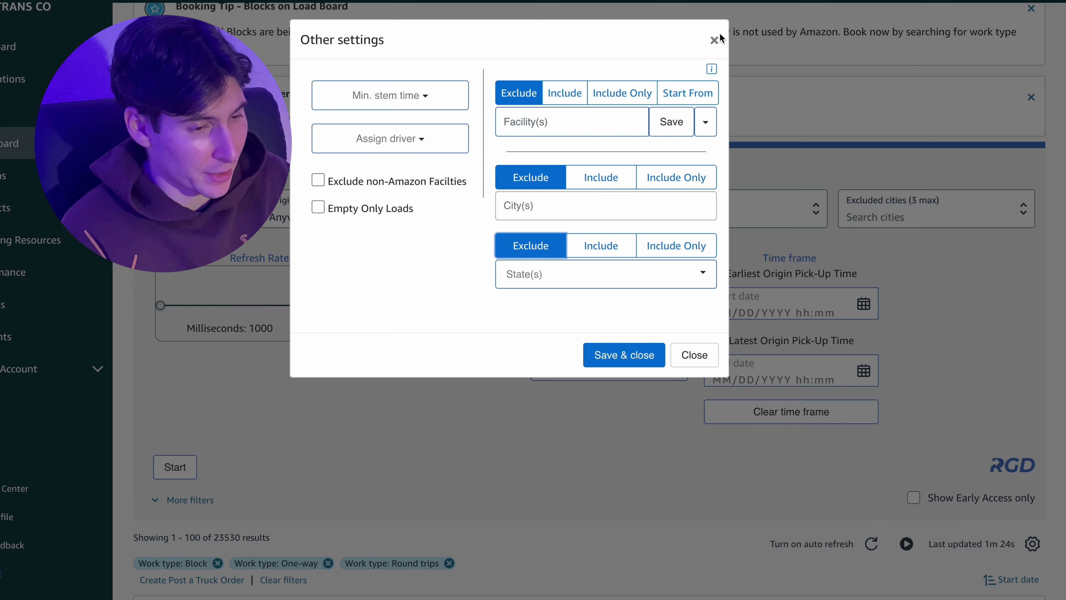
- Close the Other settings dialog and expand the additional load filters
{"action": "left_click", "coordinate": [714, 40]}
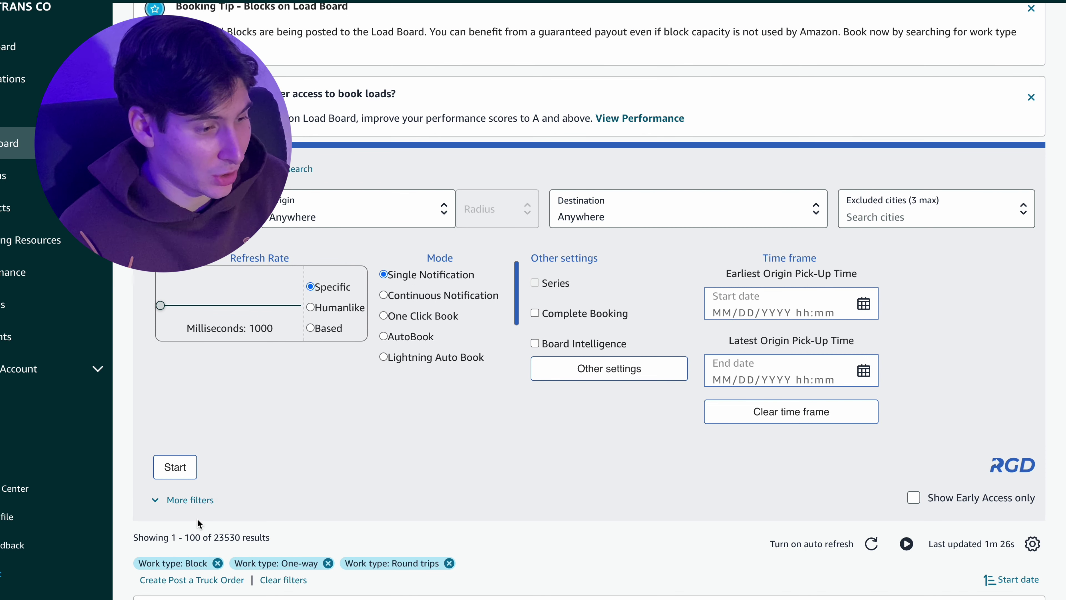
{"action": "left_click", "coordinate": [201, 501]}
{"action": "scroll", "coordinate": [287, 397], "scroll_direction": "down", "scroll_amount": 1}
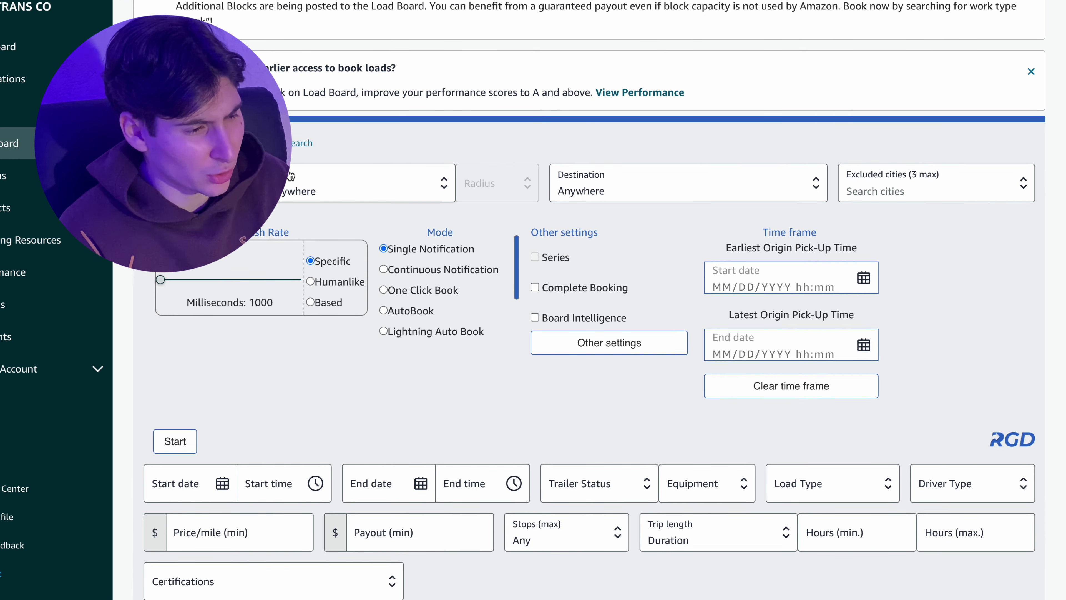
- Limit the work types to One-way and Round trips and set the origin to NEW JERSEY, NJ
{"action": "left_click", "coordinate": [197, 183]}
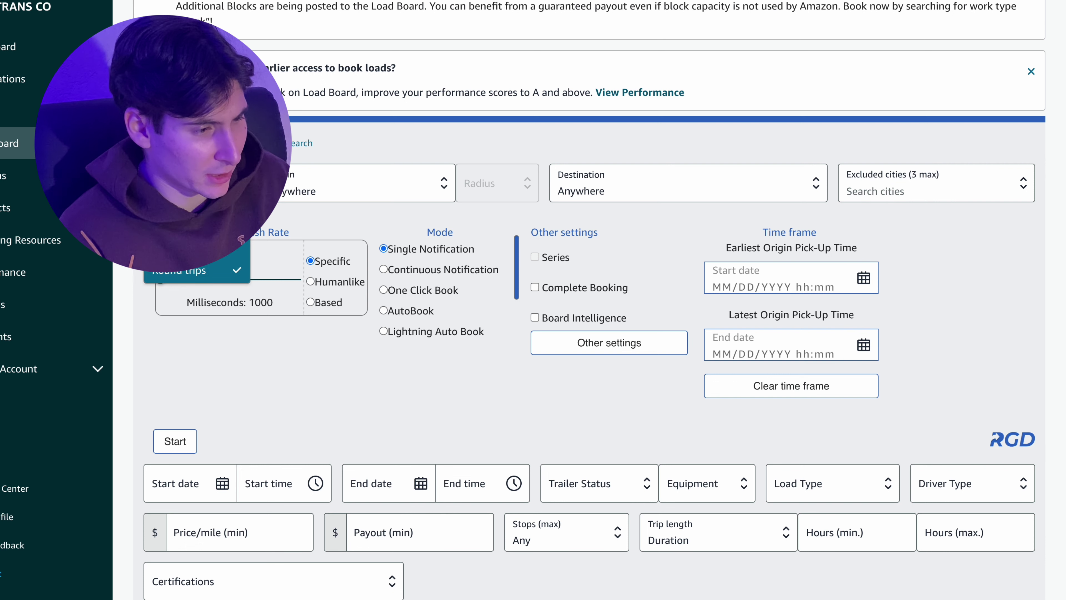
{"action": "left_click", "coordinate": [371, 139]}
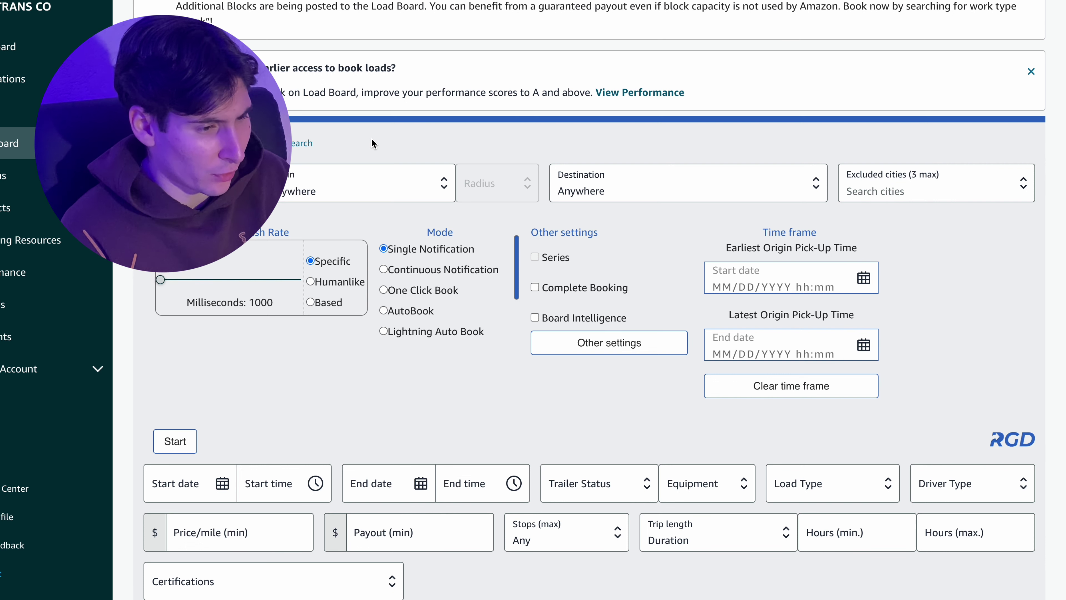
{"action": "left_click", "coordinate": [391, 185]}
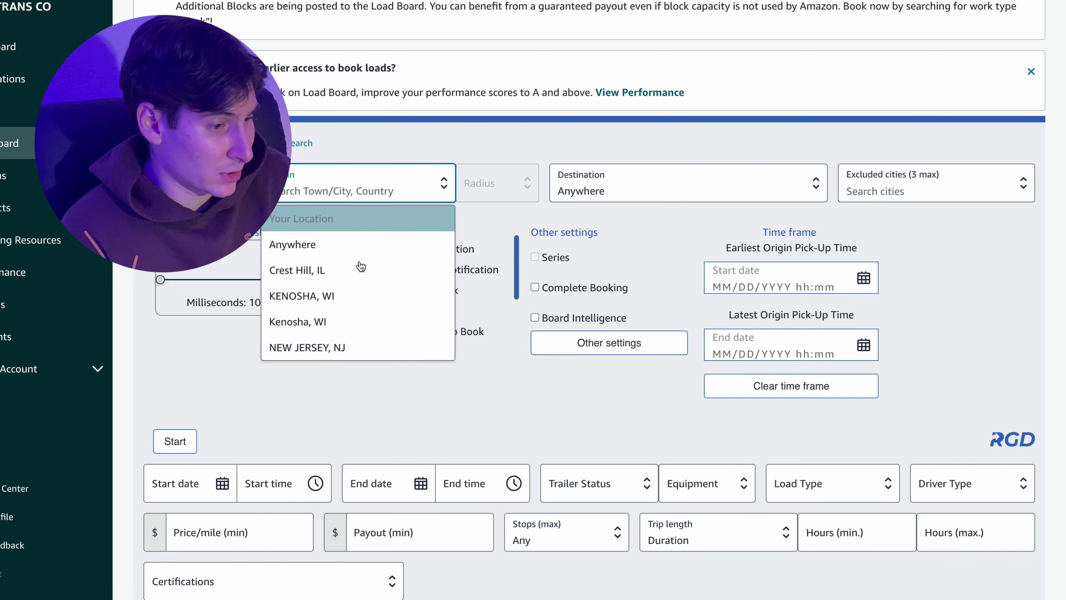
{"action": "left_click", "coordinate": [352, 347]}
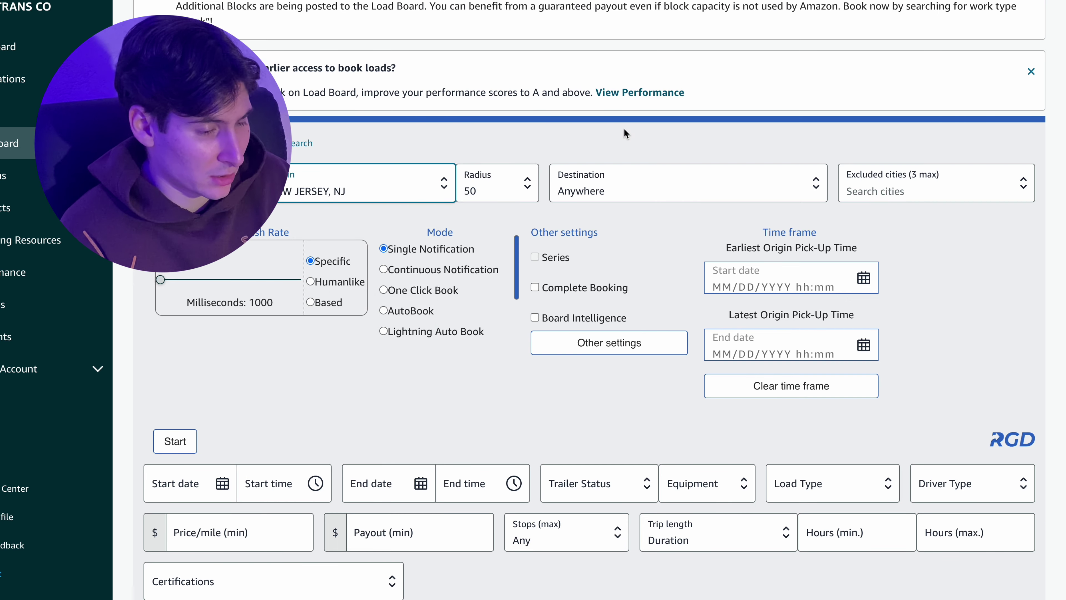
- Filter the loads by trailer status Provided and equipment 53' Trailer
{"action": "scroll", "coordinate": [545, 151], "scroll_direction": "down", "scroll_amount": 5}
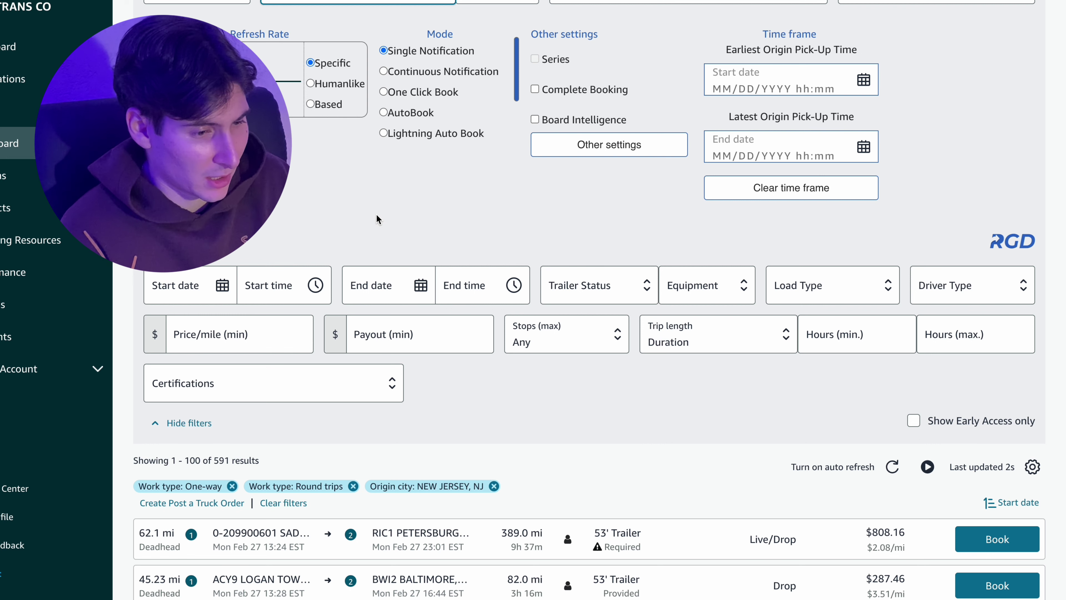
{"action": "left_click", "coordinate": [616, 290]}
{"action": "left_click", "coordinate": [621, 319]}
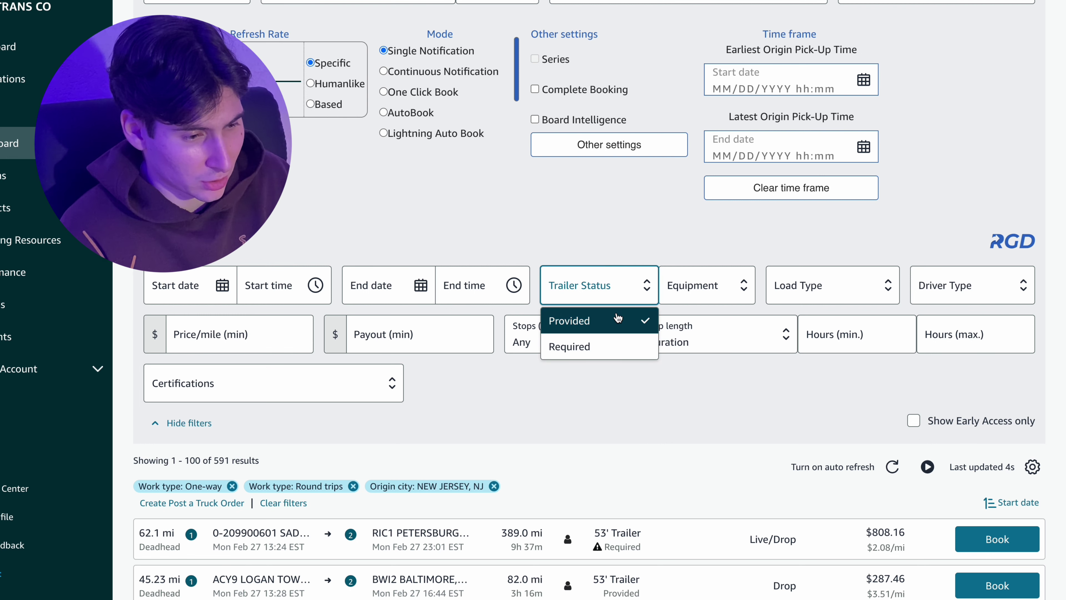
{"action": "left_click", "coordinate": [712, 287]}
{"action": "left_click", "coordinate": [690, 0]}
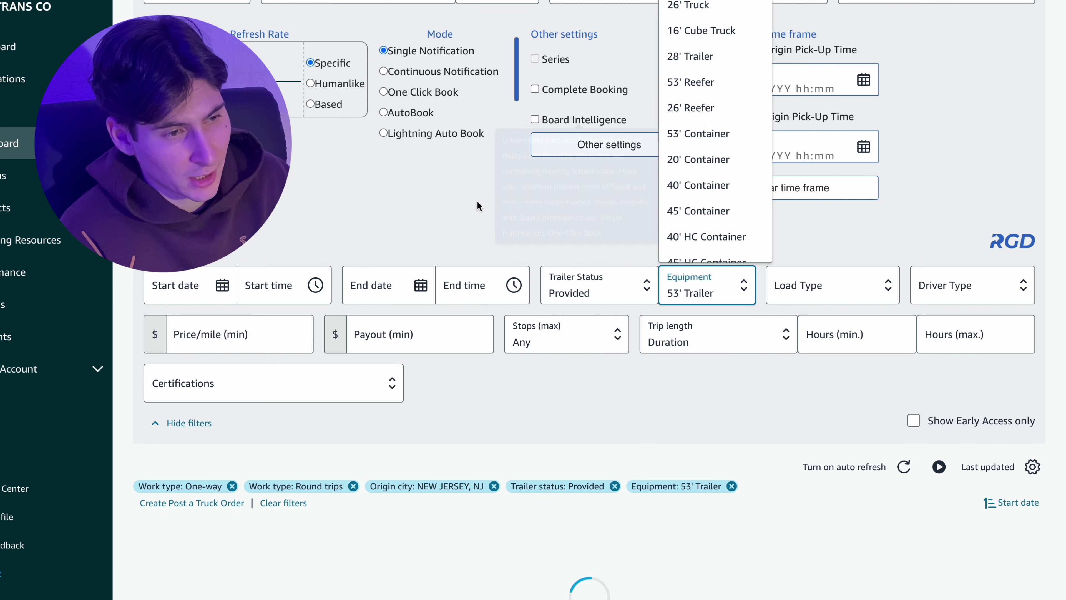
{"action": "left_click", "coordinate": [336, 190]}
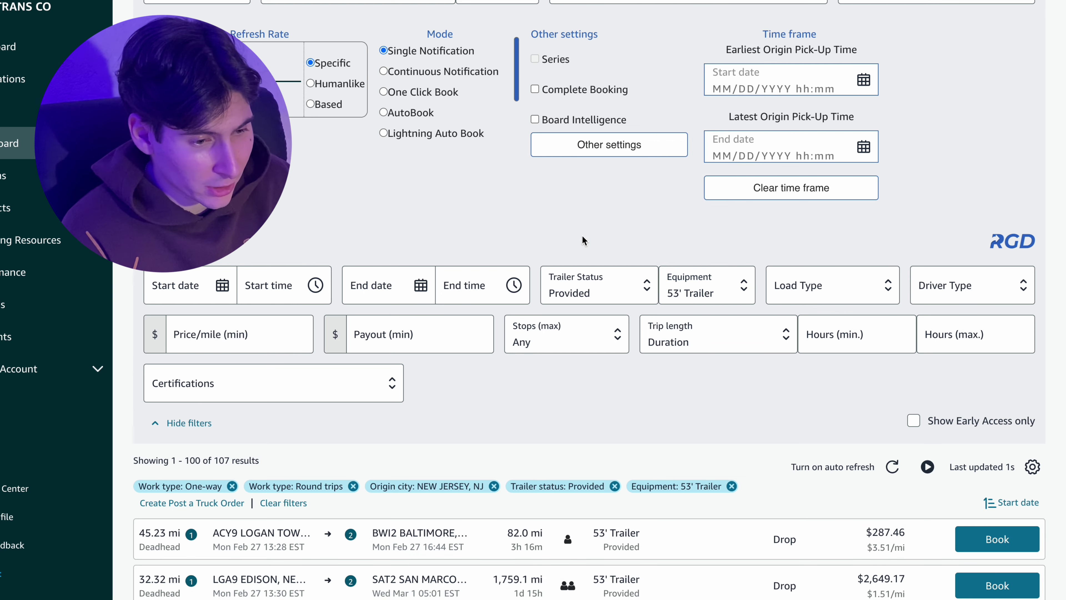
- Limit the loads to a maximum of 3 stops and a trip distance of at most 200 miles
{"action": "left_click", "coordinate": [604, 338]}
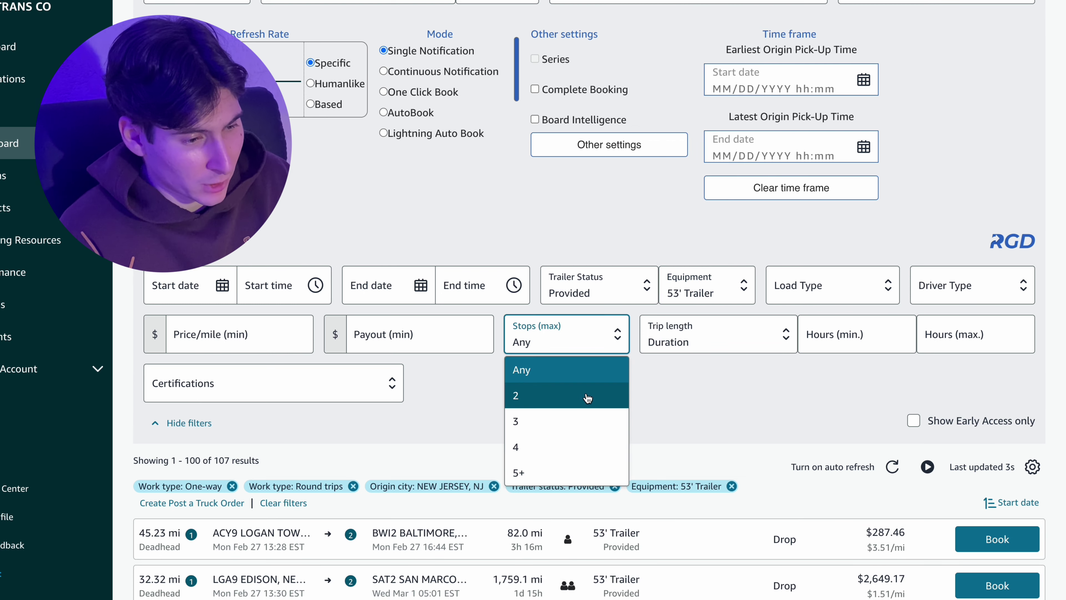
{"action": "left_click", "coordinate": [573, 421]}
{"action": "left_click", "coordinate": [697, 347]}
{"action": "left_click", "coordinate": [671, 370]}
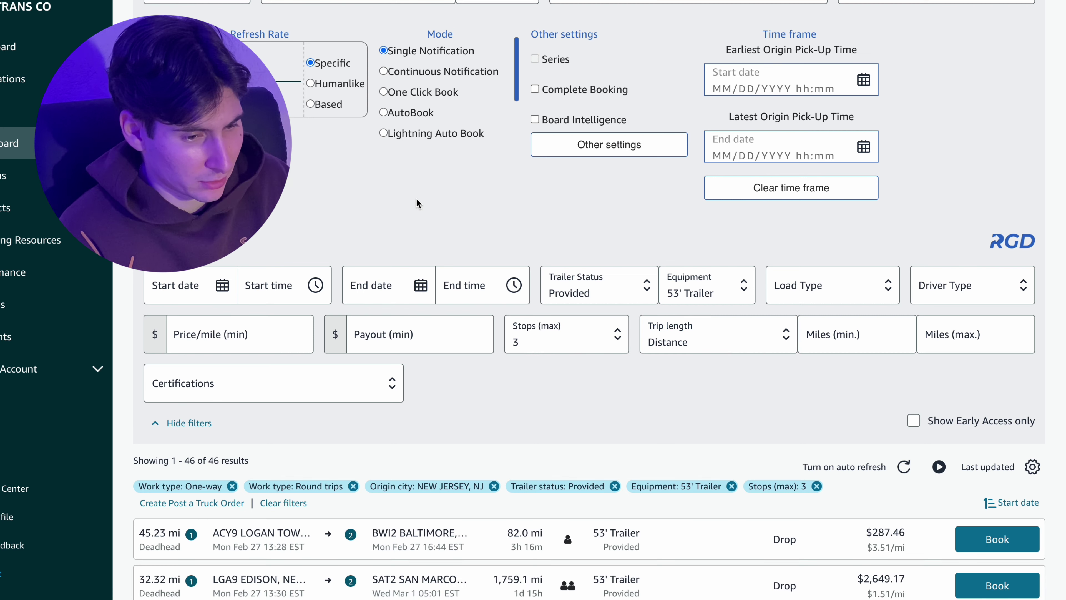
{"action": "left_click", "coordinate": [957, 336]}
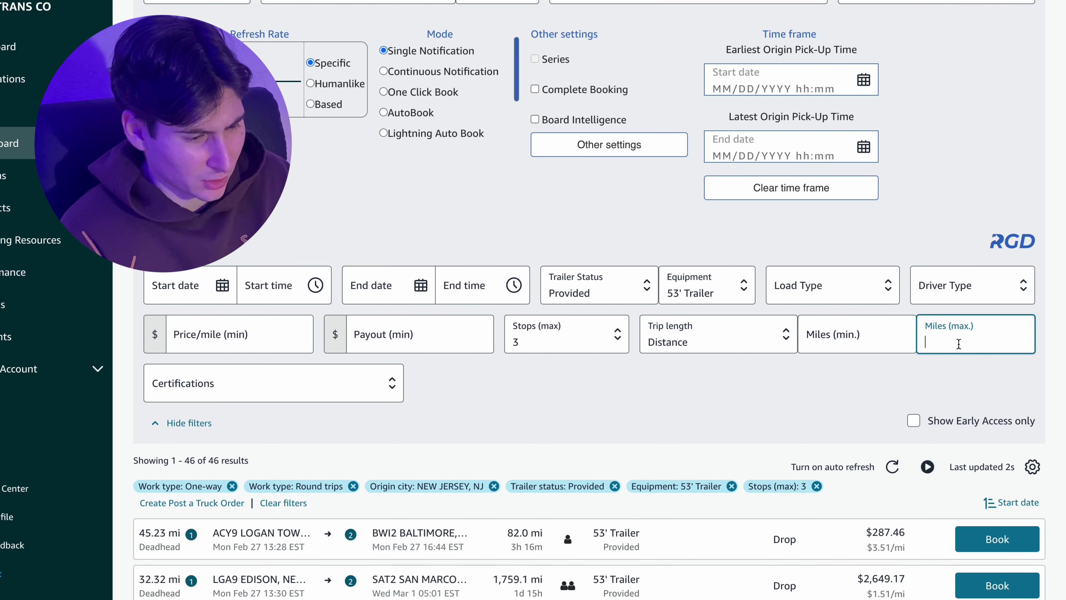
{"action": "type", "text": "200"}
{"action": "left_click", "coordinate": [487, 222]}
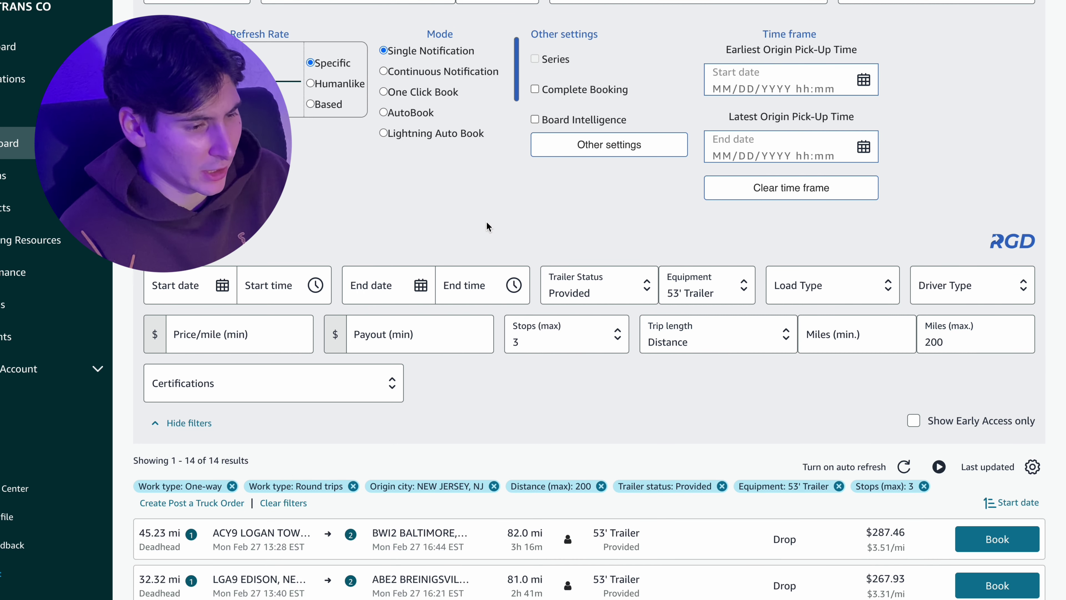
- Review the filtered loads and the similar matches for their routes, distances and rates per mile
{"action": "scroll", "coordinate": [339, 170], "scroll_direction": "up", "scroll_amount": 3}
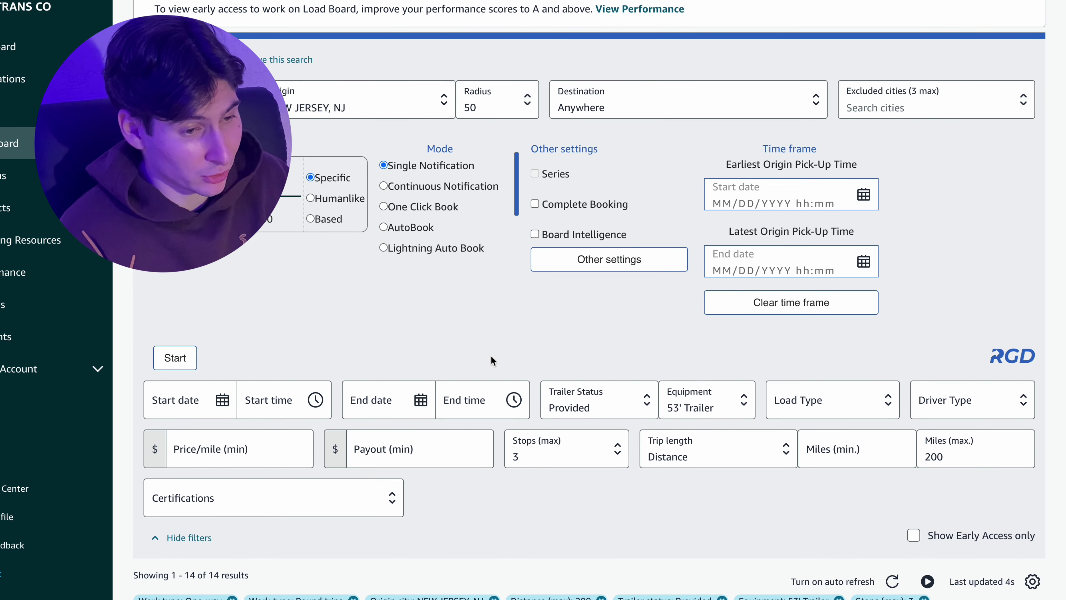
{"action": "scroll", "coordinate": [491, 356], "scroll_direction": "down", "scroll_amount": 10}
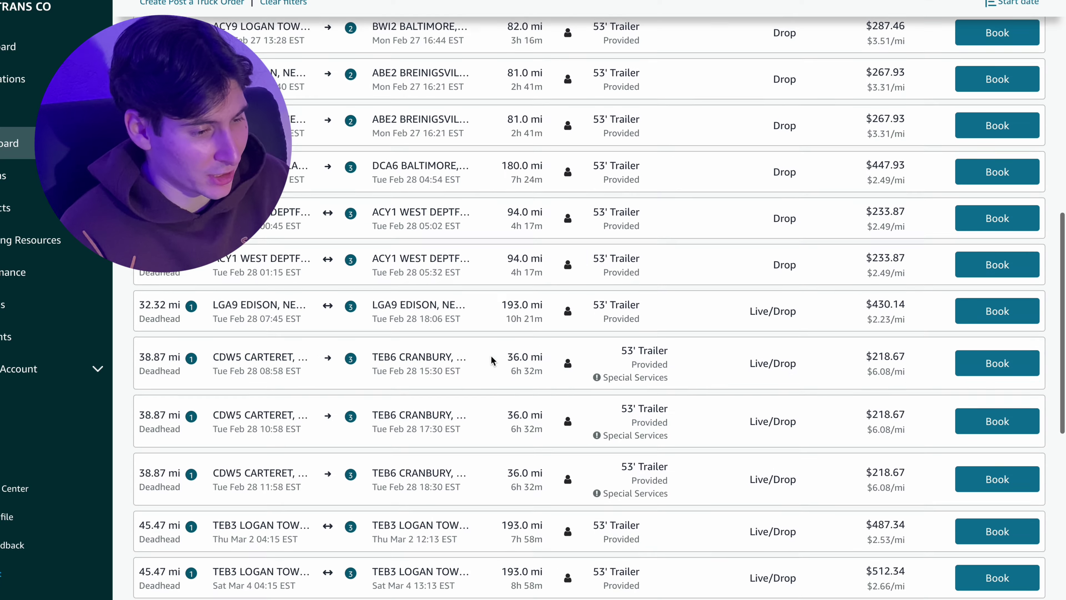
{"action": "scroll", "coordinate": [488, 355], "scroll_direction": "up", "scroll_amount": 5}
{"action": "scroll", "coordinate": [488, 354], "scroll_direction": "down", "scroll_amount": 10}
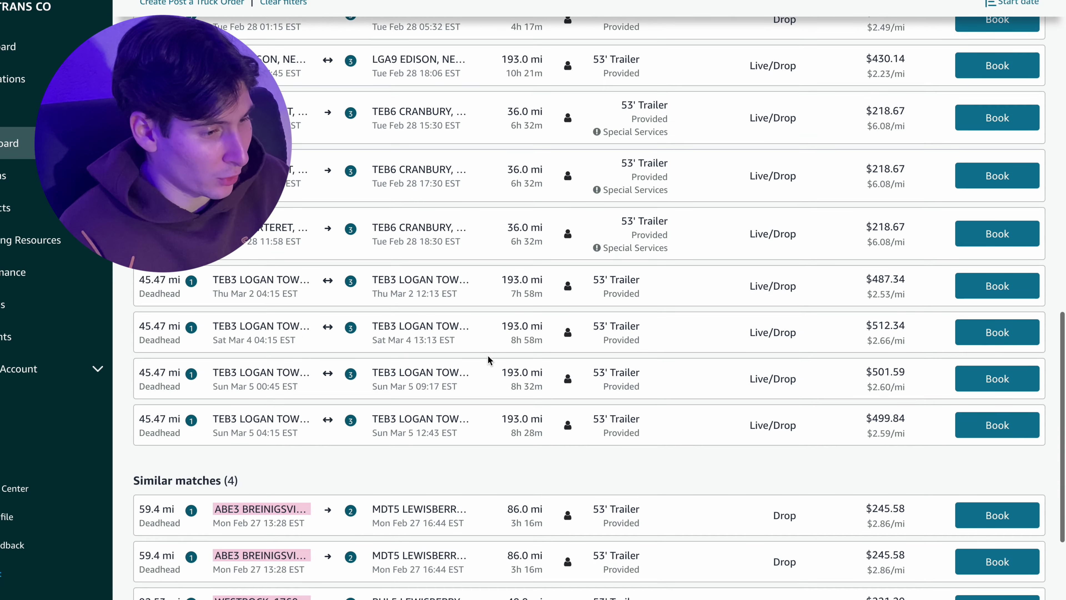
{"action": "scroll", "coordinate": [488, 355], "scroll_direction": "up", "scroll_amount": 10}
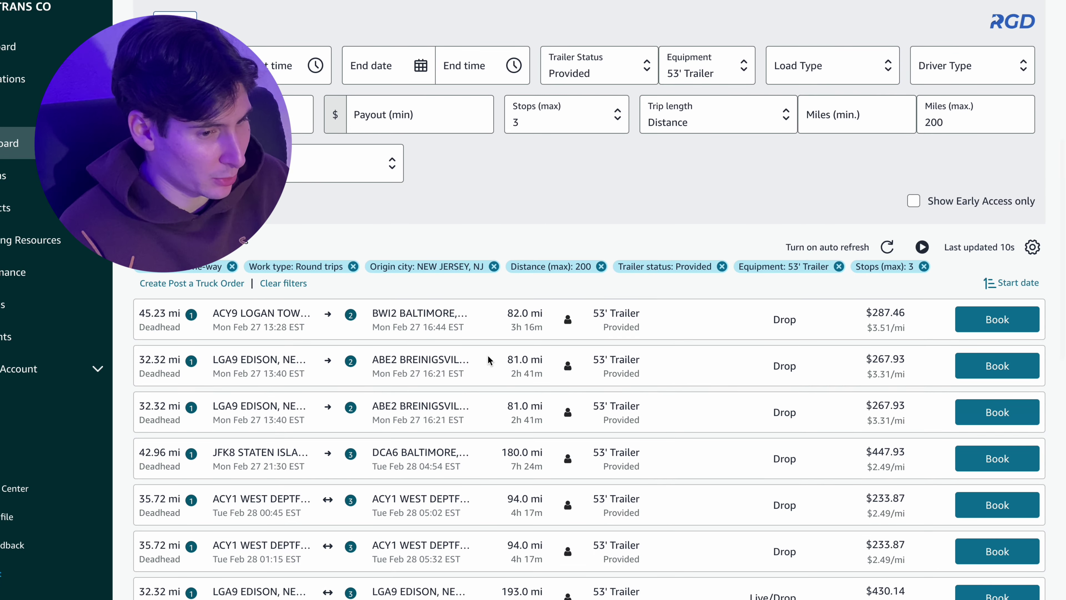
{"action": "scroll", "coordinate": [488, 355], "scroll_direction": "down", "scroll_amount": 3}
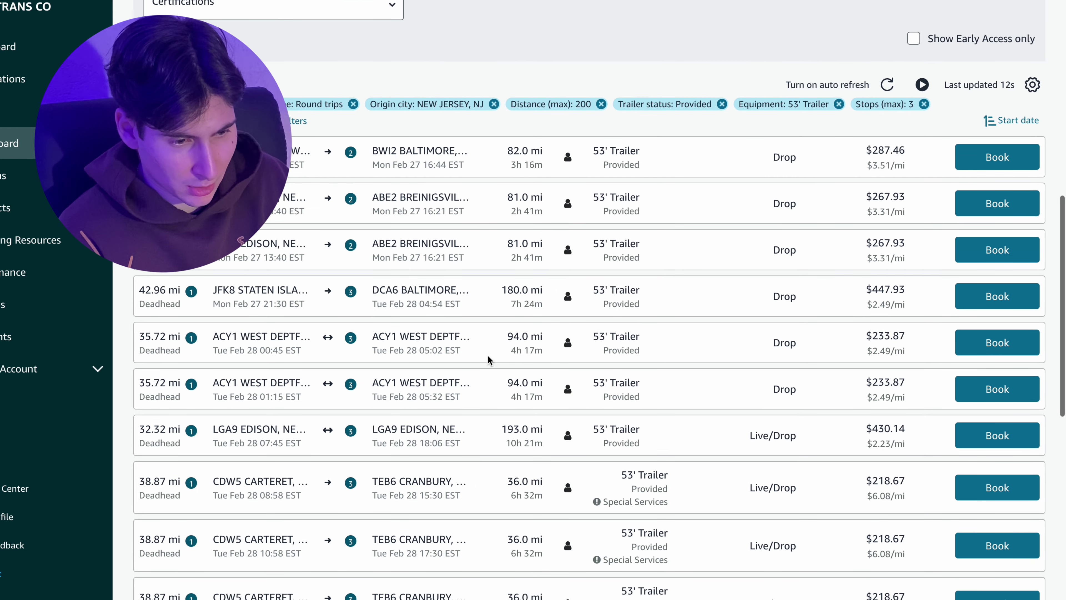
- Set the minimum price per mile to $3 and apply it to the load search
{"action": "scroll", "coordinate": [489, 355], "scroll_direction": "up", "scroll_amount": 2}
{"action": "scroll", "coordinate": [488, 355], "scroll_direction": "up", "scroll_amount": 2}
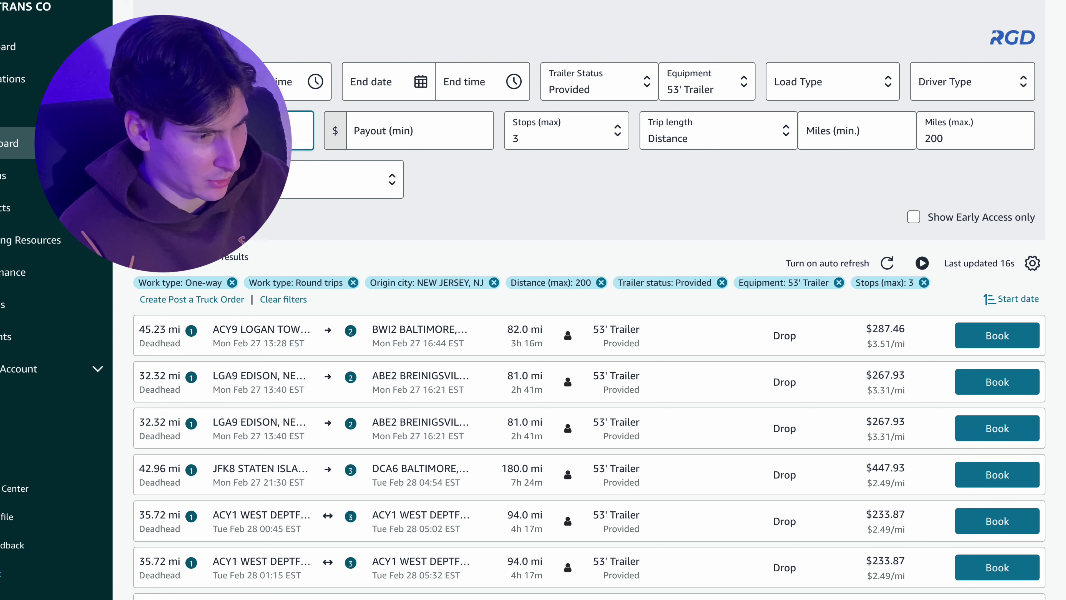
{"action": "left_click", "coordinate": [325, 23]}
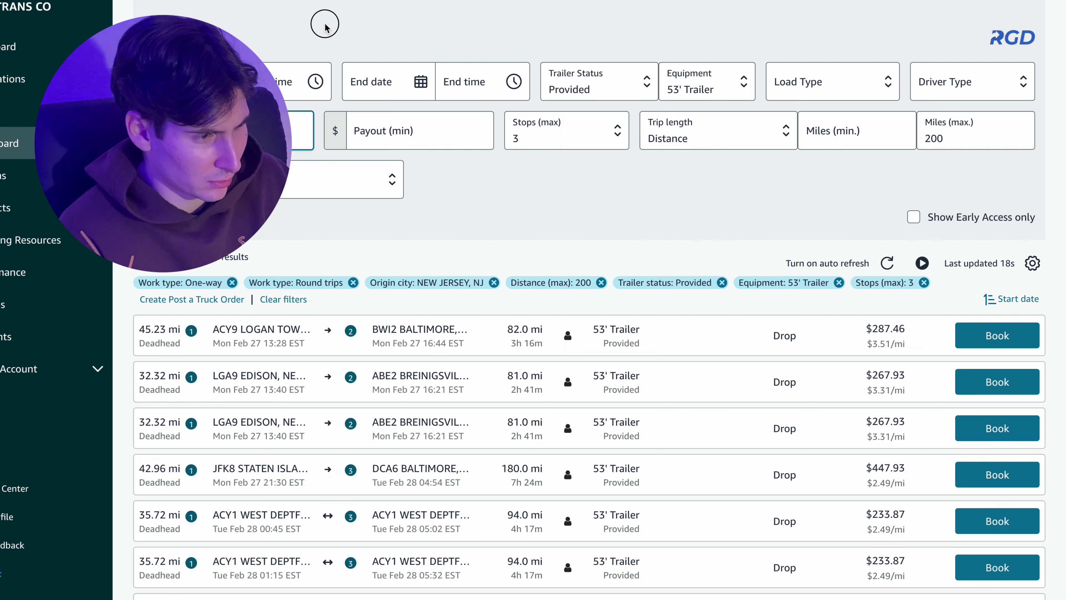
- Examine the stop details of the two LGA9 Edison to ABE2 Breinigsville loads and collapse them
{"action": "scroll", "coordinate": [326, 63], "scroll_direction": "down", "scroll_amount": 4}
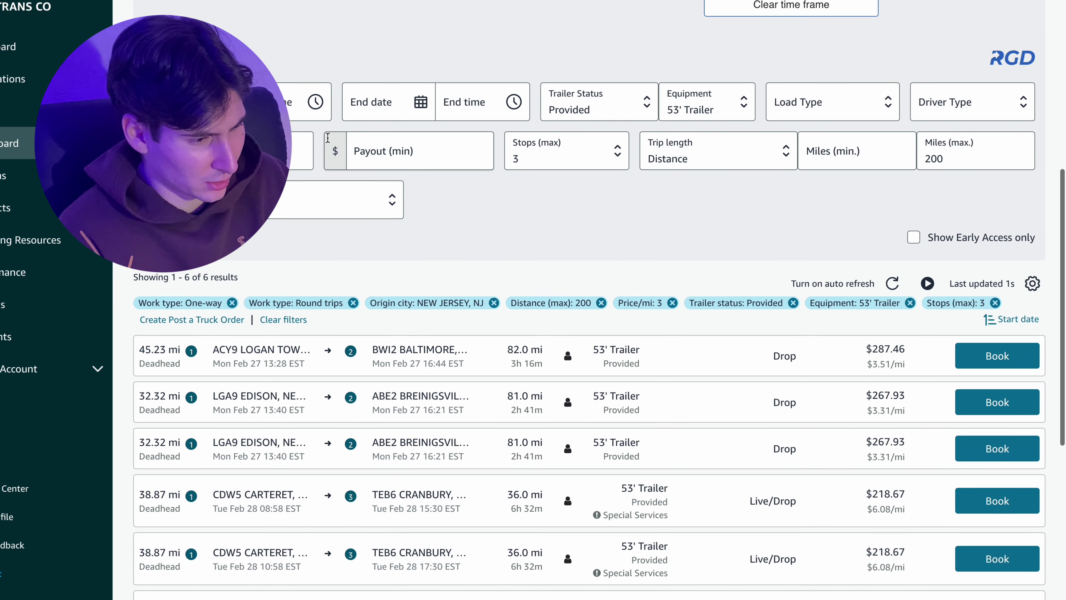
{"action": "scroll", "coordinate": [327, 143], "scroll_direction": "down", "scroll_amount": 1}
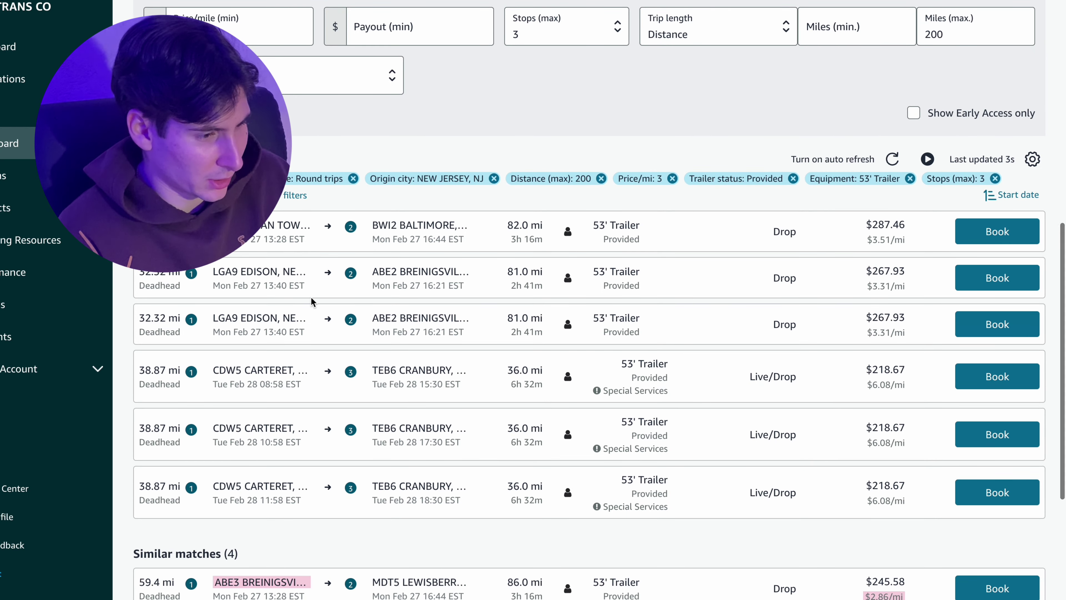
{"action": "left_click", "coordinate": [350, 273]}
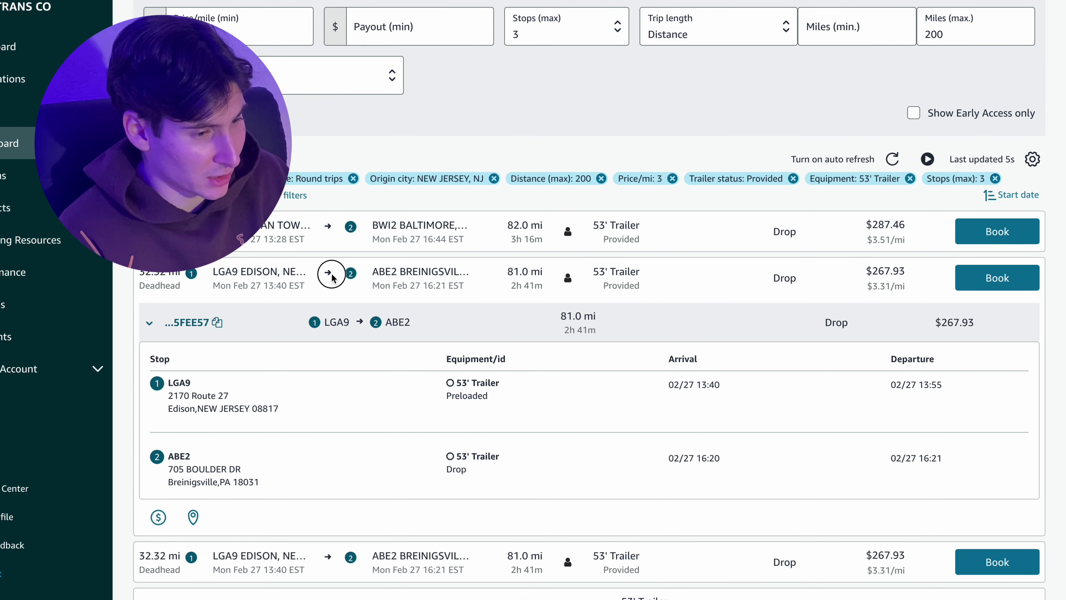
{"action": "left_click", "coordinate": [332, 276]}
{"action": "left_click", "coordinate": [338, 330]}
{"action": "left_click", "coordinate": [338, 331]}
- View the facility Exclude option in the Other settings dialog and close the dialog
{"action": "scroll", "coordinate": [339, 331], "scroll_direction": "up", "scroll_amount": 7}
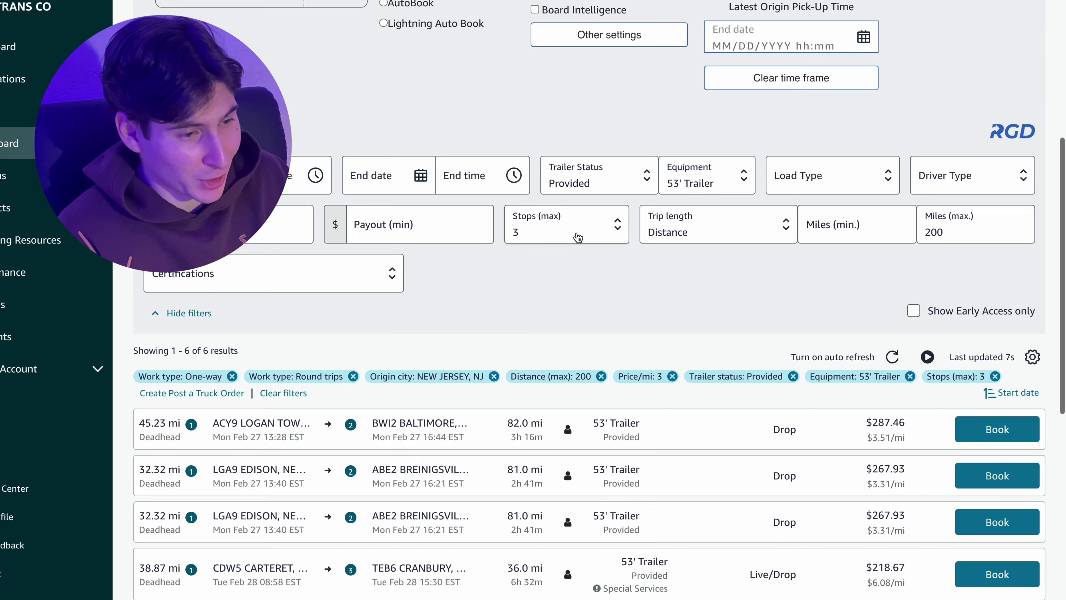
{"action": "left_click", "coordinate": [619, 121]}
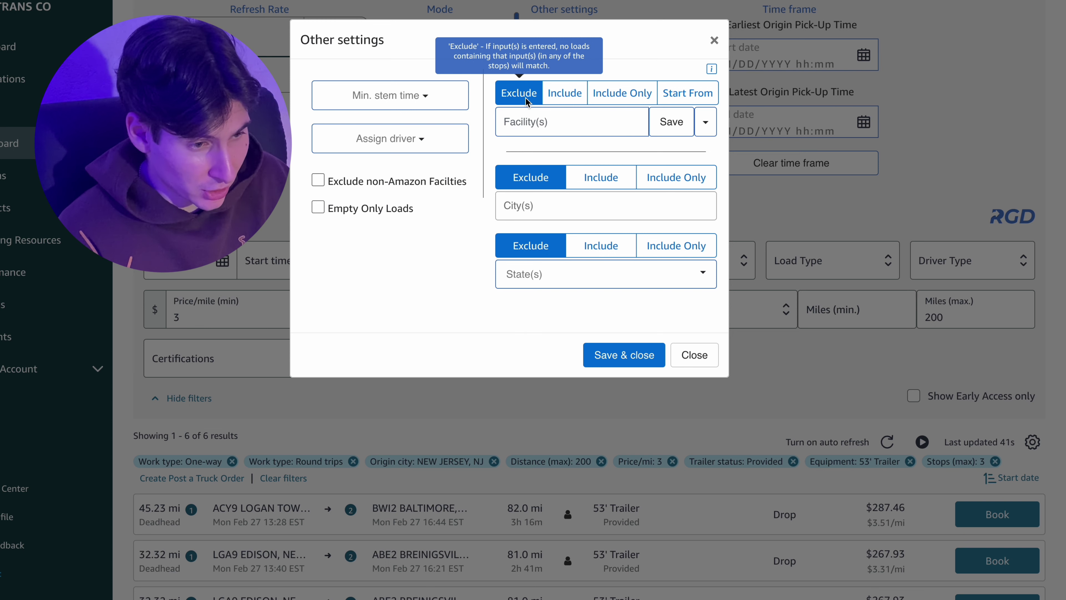
{"action": "left_click", "coordinate": [715, 41]}
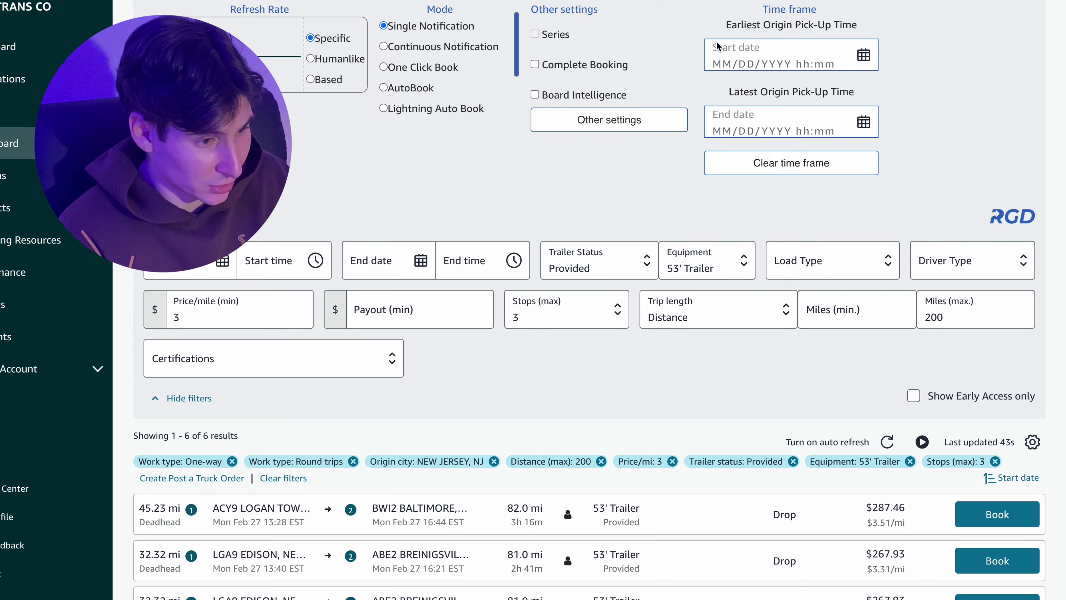
- Check the stops of the ACY9 Logan Township load and both LGA9 Edison loads, collapsing each one after viewing
{"action": "scroll", "coordinate": [280, 374], "scroll_direction": "down", "scroll_amount": 5}
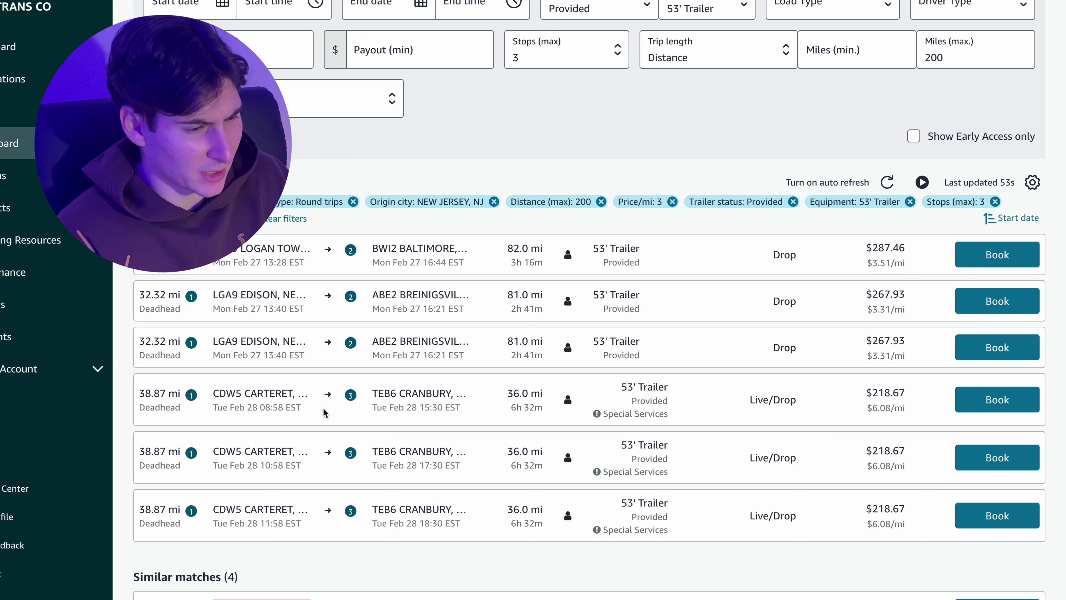
{"action": "left_click", "coordinate": [329, 261]}
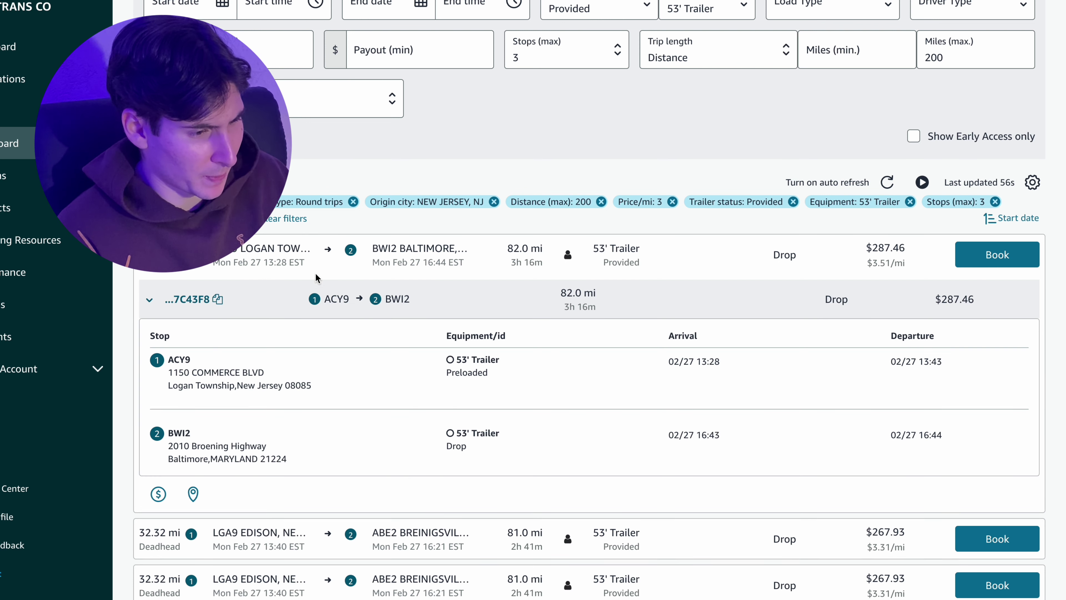
{"action": "left_click", "coordinate": [325, 257]}
{"action": "left_click", "coordinate": [322, 311]}
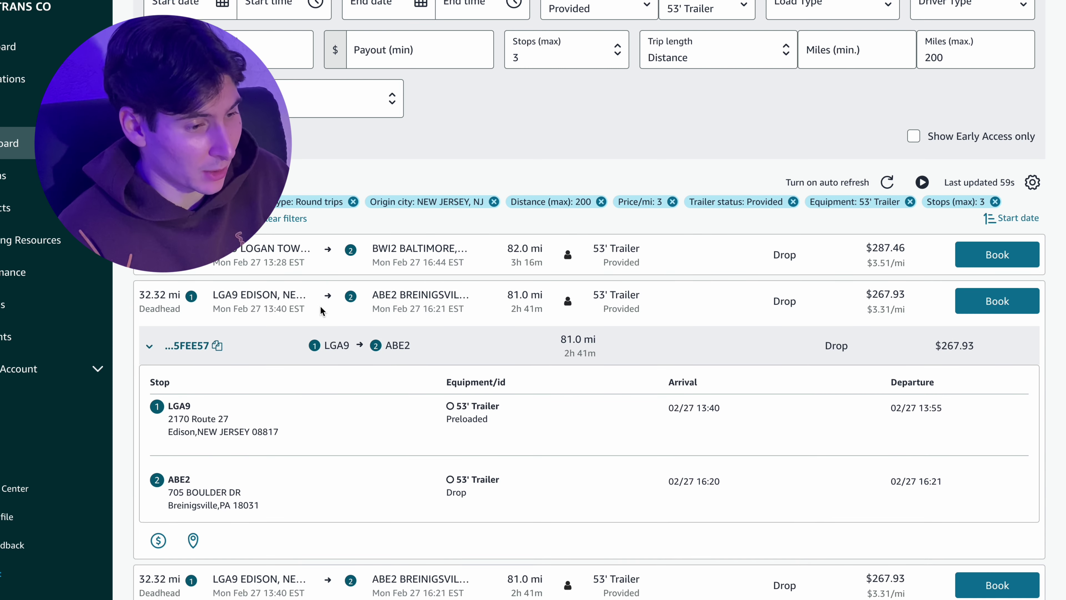
{"action": "left_click", "coordinate": [335, 311]}
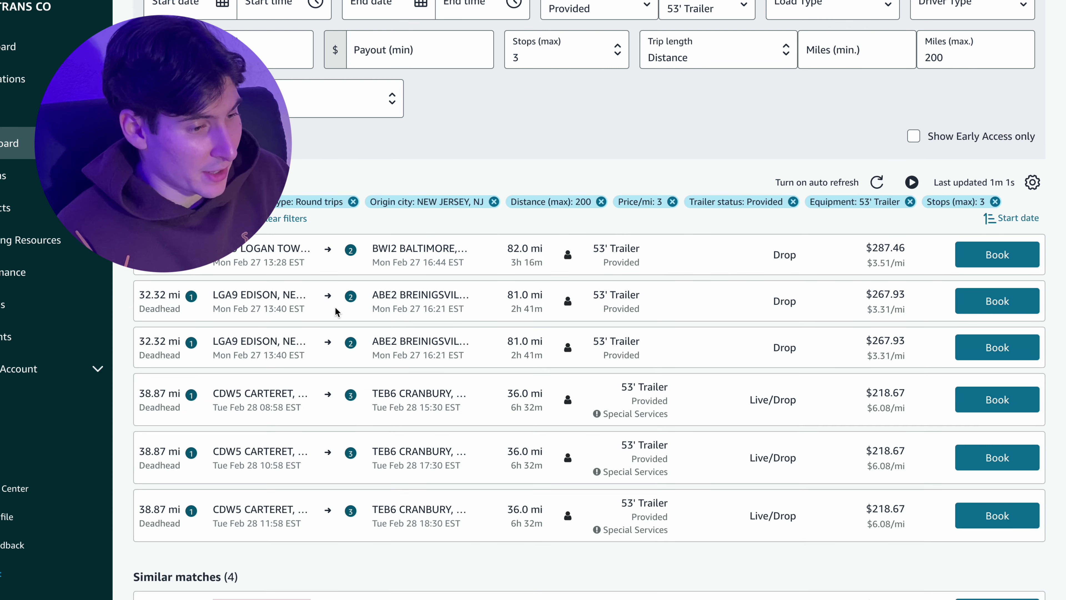
{"action": "left_click", "coordinate": [335, 347]}
{"action": "left_click", "coordinate": [335, 347]}
- Check the route legs of the three CDW5 Carteret to TEB6 Cranbury loads, collapsing each one after viewing
{"action": "scroll", "coordinate": [335, 347], "scroll_direction": "down", "scroll_amount": 1}
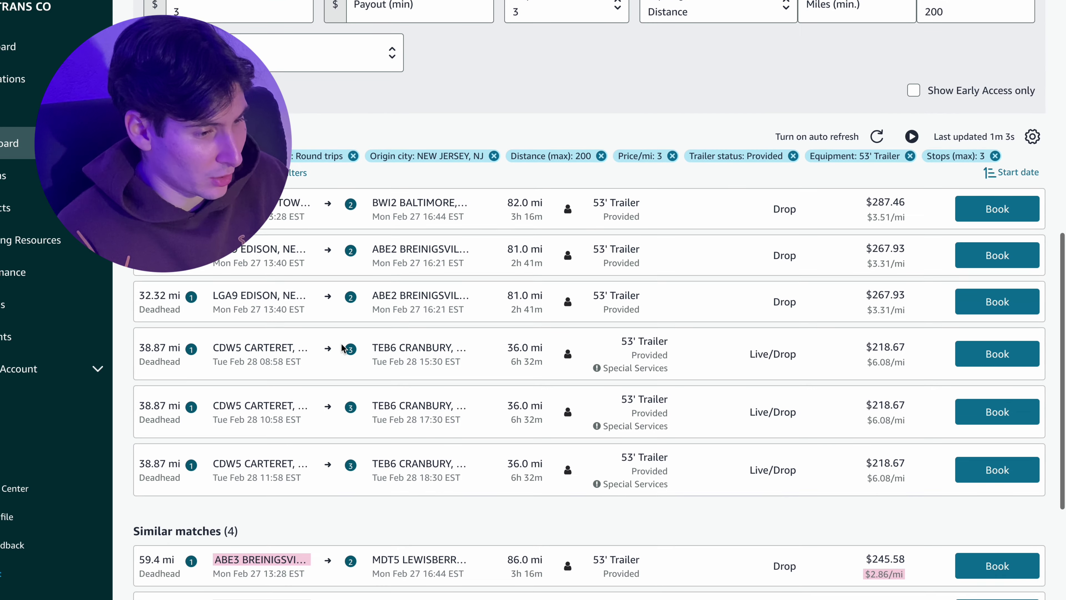
{"action": "left_click", "coordinate": [342, 346]}
{"action": "scroll", "coordinate": [344, 347], "scroll_direction": "down", "scroll_amount": 1}
{"action": "left_click", "coordinate": [344, 327]}
{"action": "left_click", "coordinate": [349, 373]}
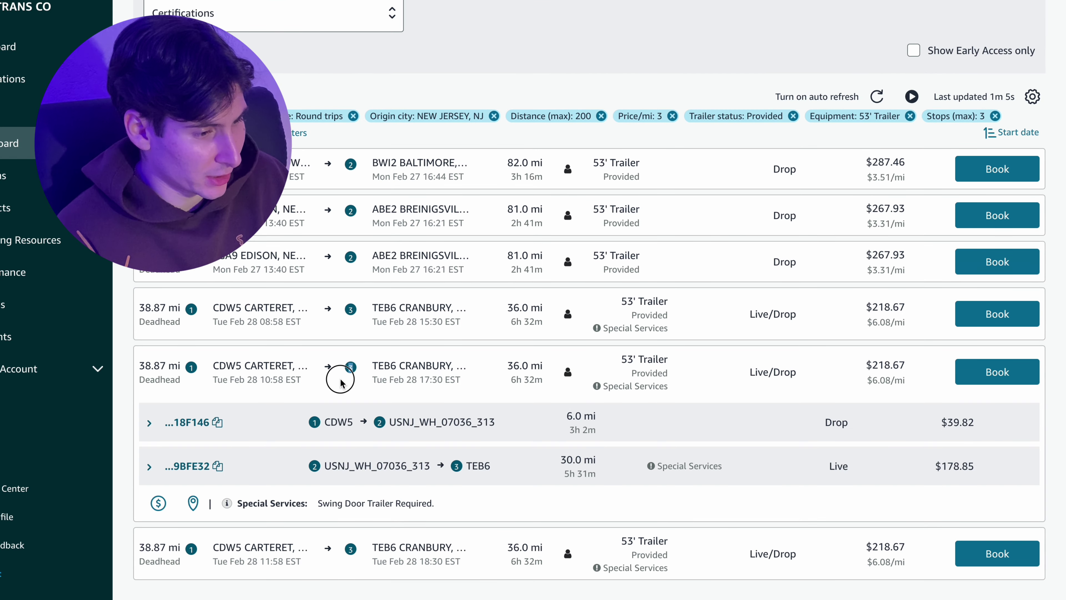
{"action": "left_click", "coordinate": [348, 373]}
{"action": "left_click", "coordinate": [342, 423]}
{"action": "left_click", "coordinate": [337, 435]}
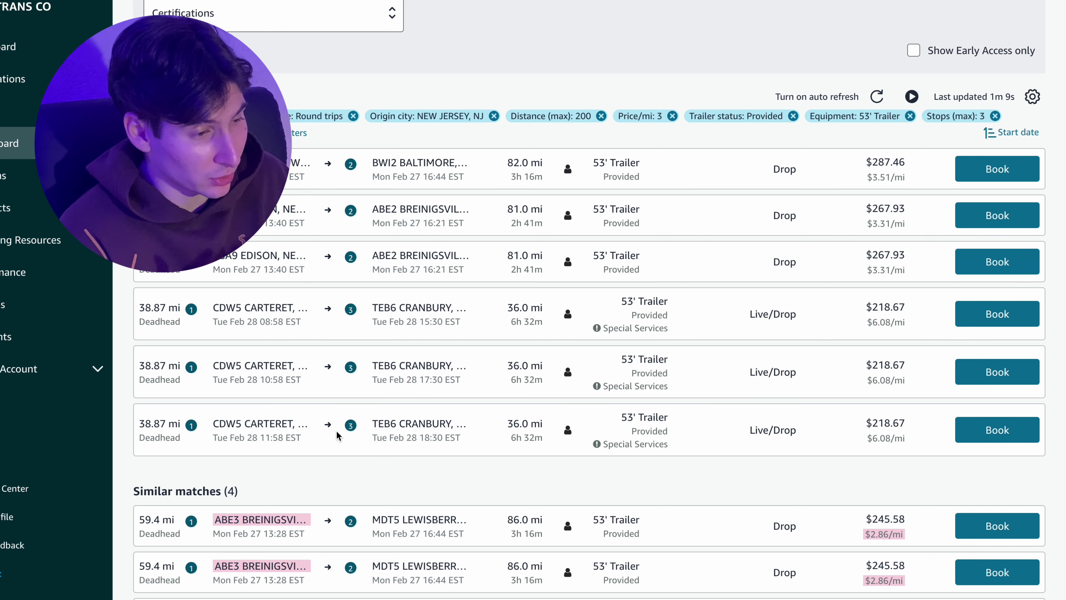
- Exclude facility cdw5 from the load search in Other settings and save the rule
{"action": "scroll", "coordinate": [339, 433], "scroll_direction": "up", "scroll_amount": 10}
{"action": "left_click", "coordinate": [638, 159]}
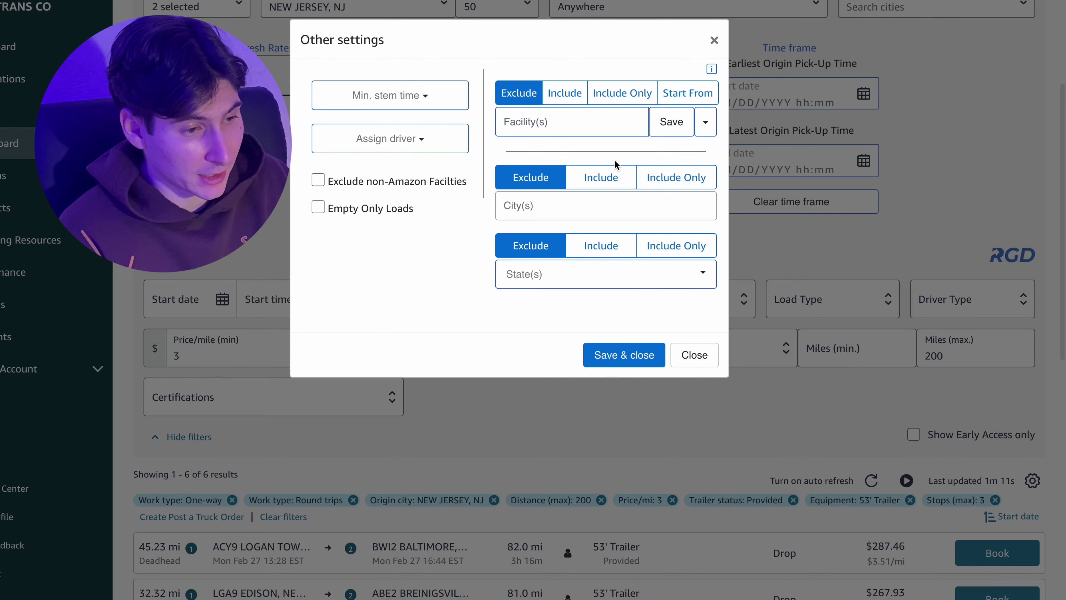
{"action": "left_click", "coordinate": [547, 121]}
{"action": "type", "text": "CD"}
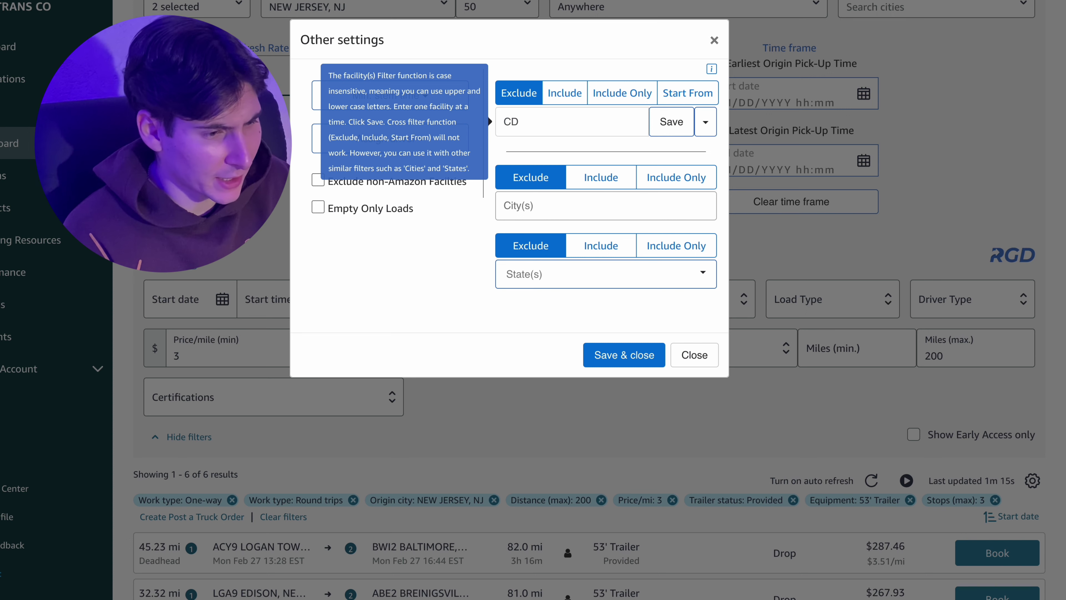
{"action": "key", "text": "BackSpace"}
{"action": "key", "text": "BackSpace"}
{"action": "type", "text": "cdw"}
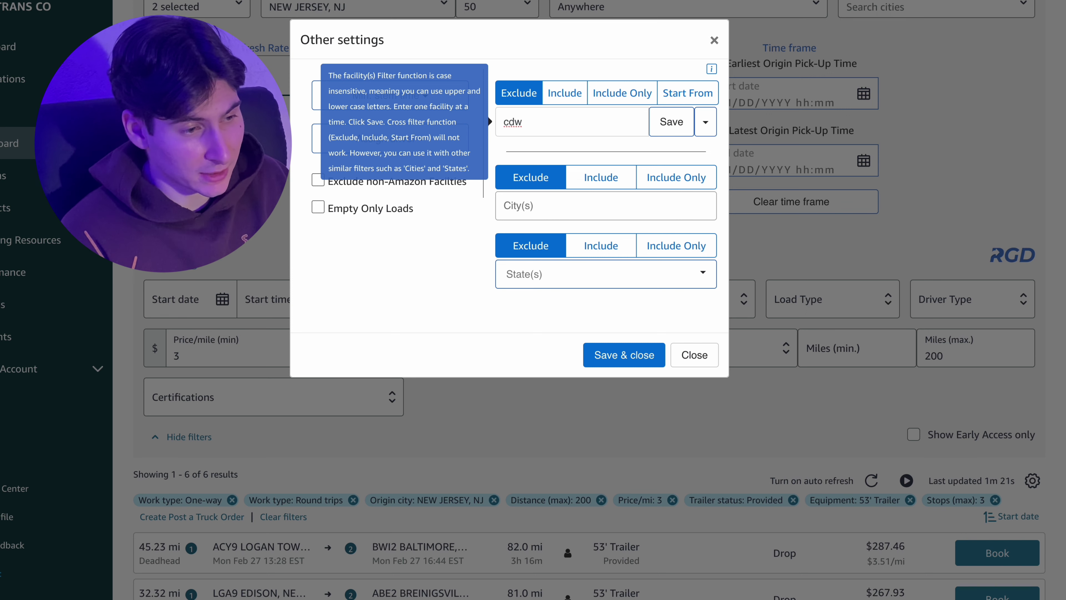
{"action": "type", "text": "5"}
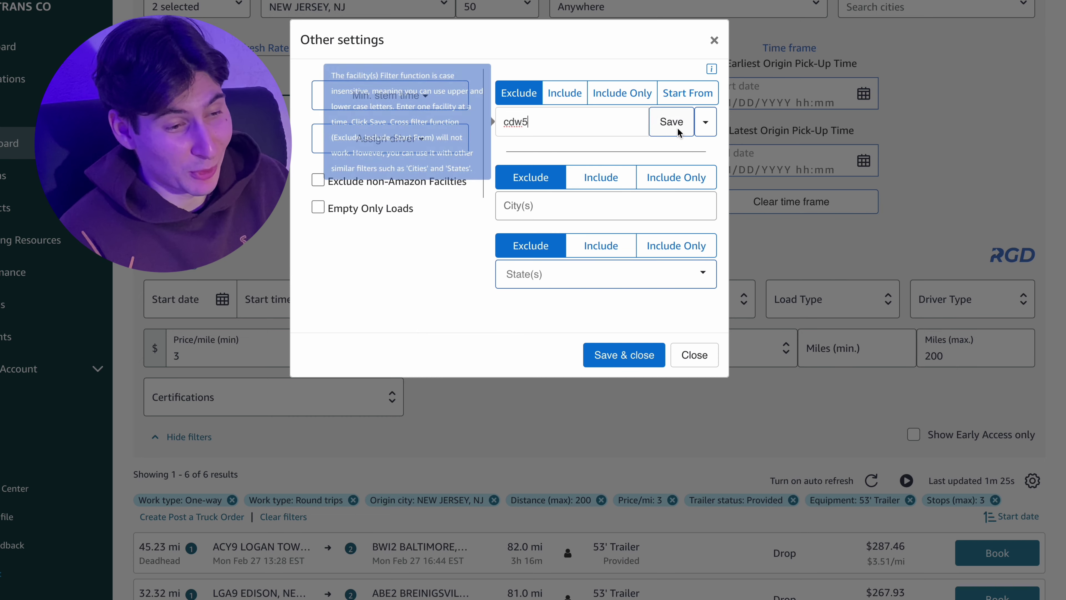
{"action": "left_click", "coordinate": [668, 131]}
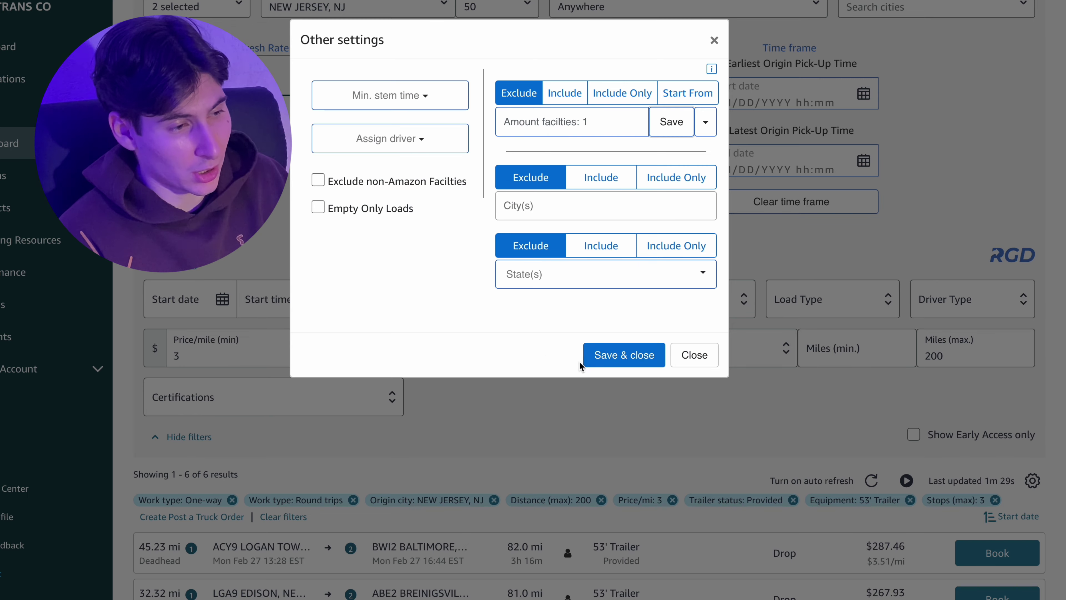
{"action": "left_click", "coordinate": [618, 353]}
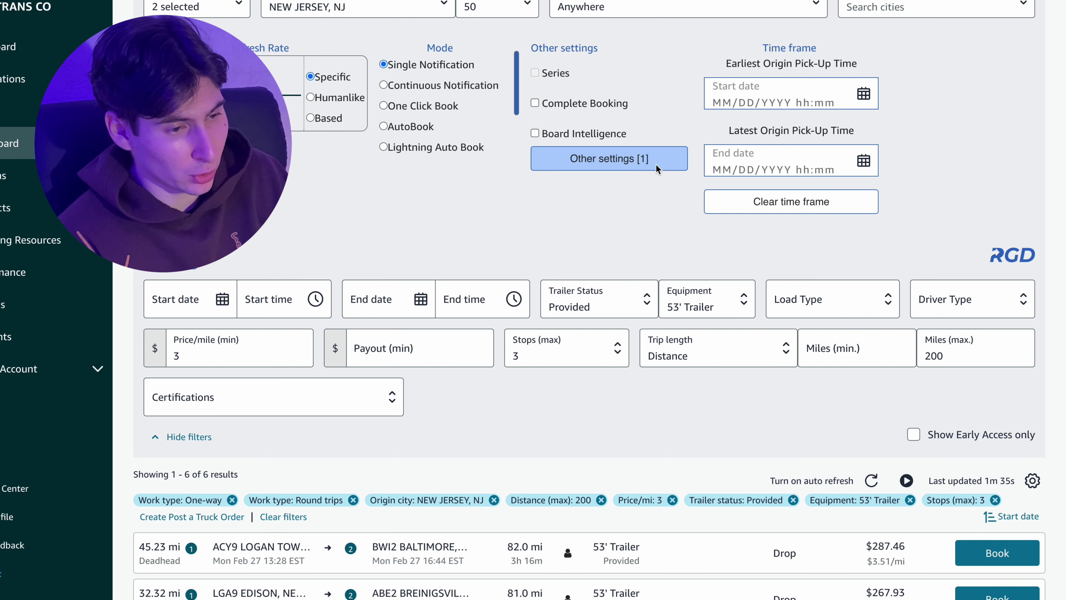
- Review the saved facility rule in Other settings and compare it with the facility code of the first Carteret load
{"action": "left_click", "coordinate": [640, 162]}
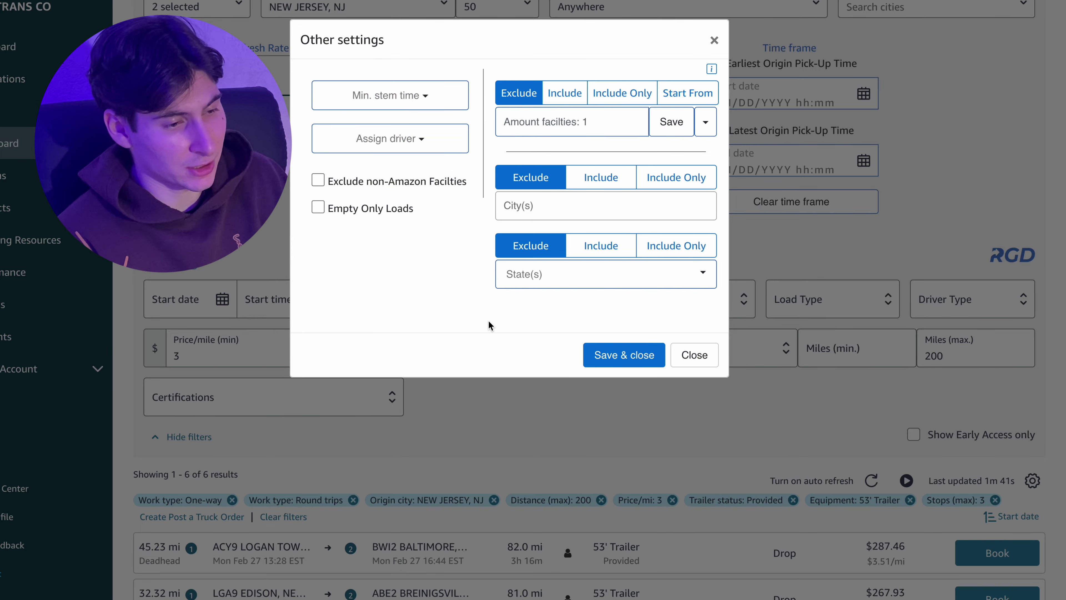
{"action": "left_click", "coordinate": [601, 356]}
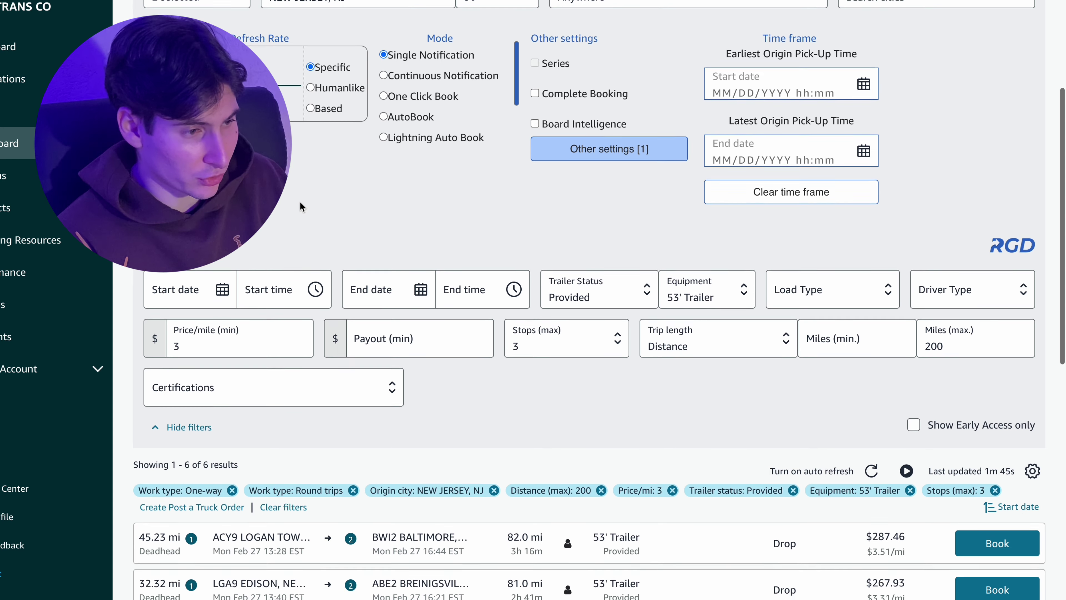
{"action": "scroll", "coordinate": [300, 202], "scroll_direction": "down", "scroll_amount": 6}
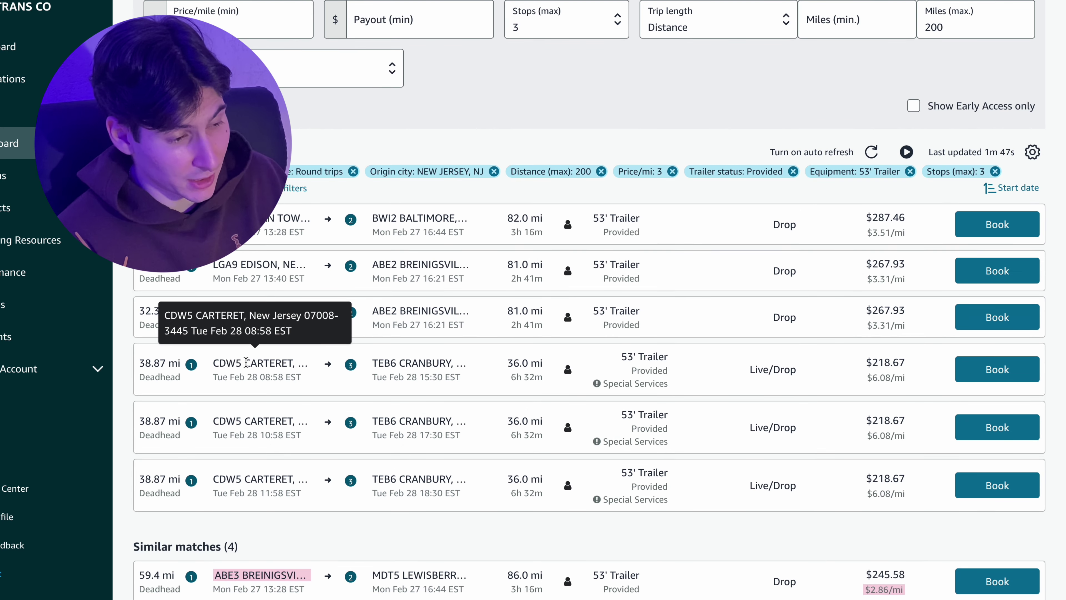
{"action": "left_click_drag", "start_coordinate": [245, 362], "coordinate": [212, 366]}
{"action": "scroll", "coordinate": [211, 366], "scroll_direction": "up", "scroll_amount": 5}
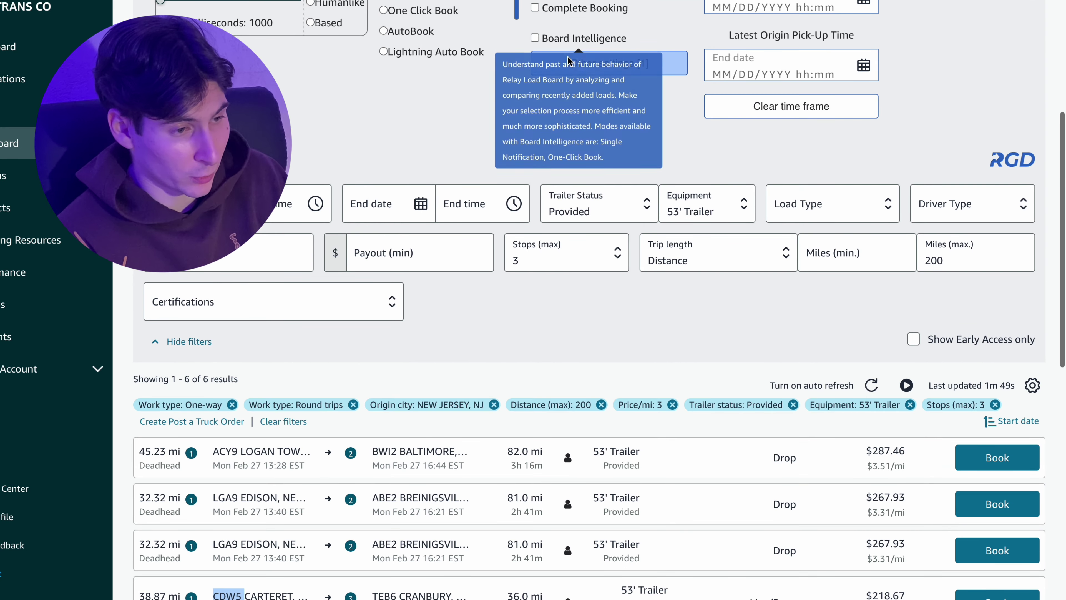
- Check the list of saved facilities in Other settings, save the dialog and run the search with the exclusion
{"action": "left_click", "coordinate": [575, 71]}
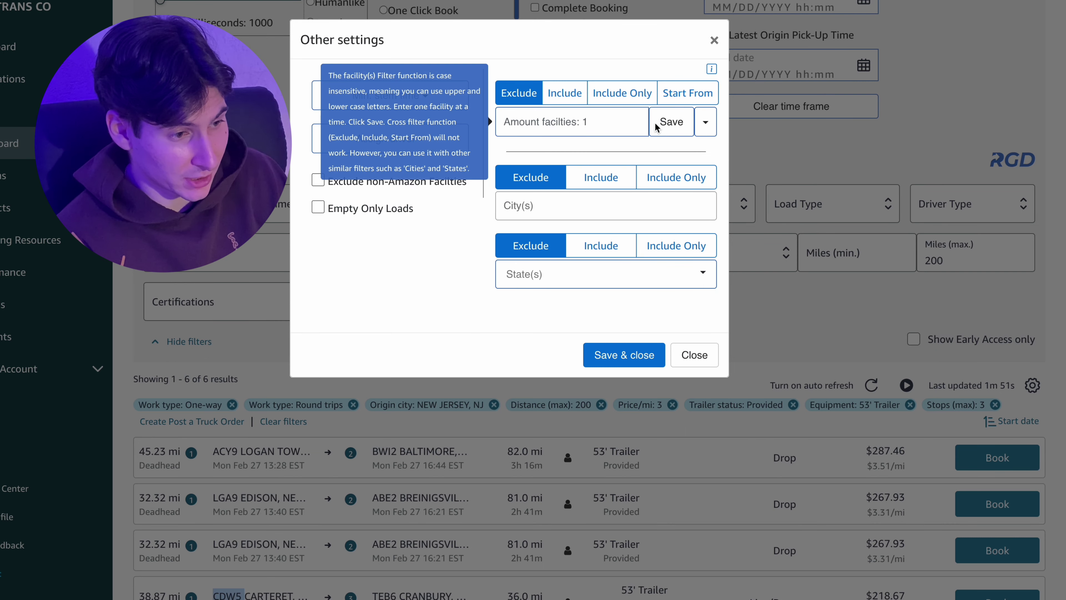
{"action": "left_click", "coordinate": [705, 121]}
{"action": "left_click", "coordinate": [705, 121]}
{"action": "left_click", "coordinate": [601, 363]}
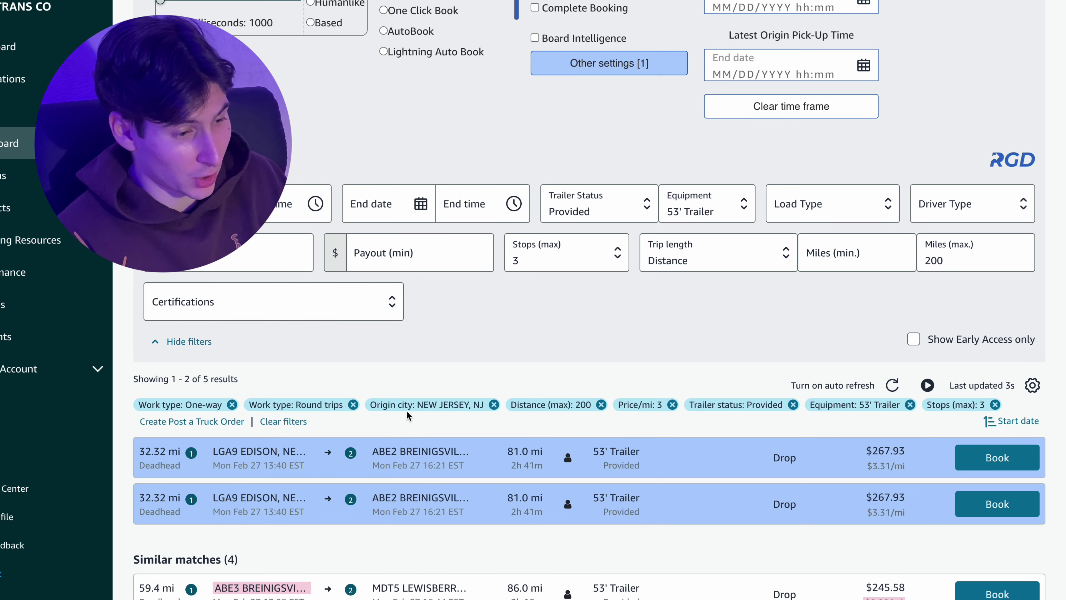
- Check the stops of both matched LGA9 Edison to ABE2 Breinigsville loads, collapsing each one after viewing
{"action": "left_click", "coordinate": [340, 461]}
{"action": "left_click", "coordinate": [340, 460]}
{"action": "left_click", "coordinate": [340, 506]}
{"action": "scroll", "coordinate": [339, 508], "scroll_direction": "down", "scroll_amount": 2}
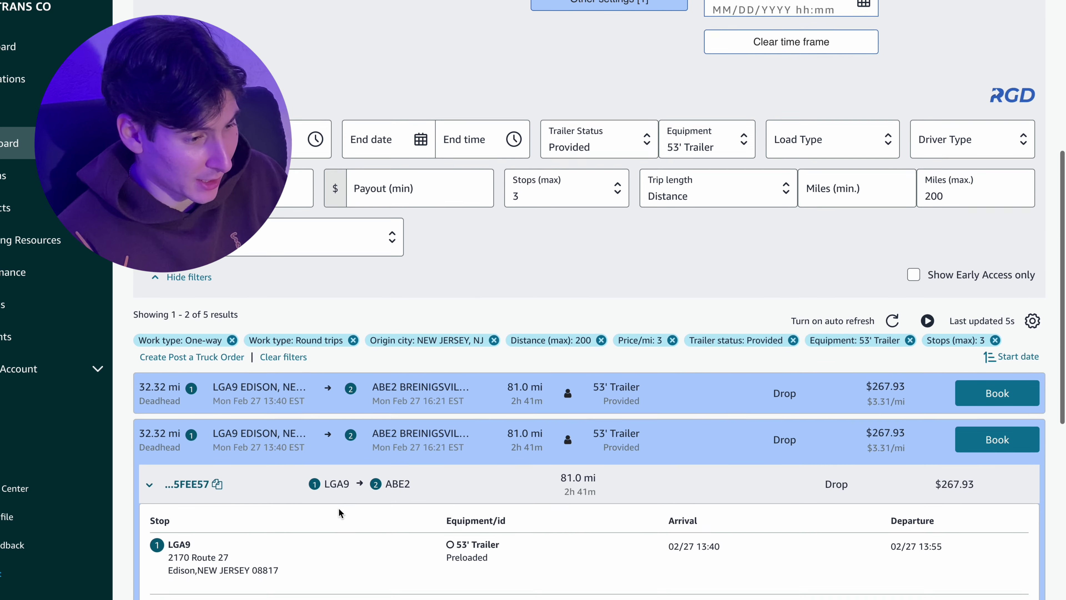
{"action": "left_click", "coordinate": [345, 418]}
- Set the facility rule for CDW5 to Include in Other settings, save it and run the search
{"action": "scroll", "coordinate": [361, 403], "scroll_direction": "up", "scroll_amount": 9}
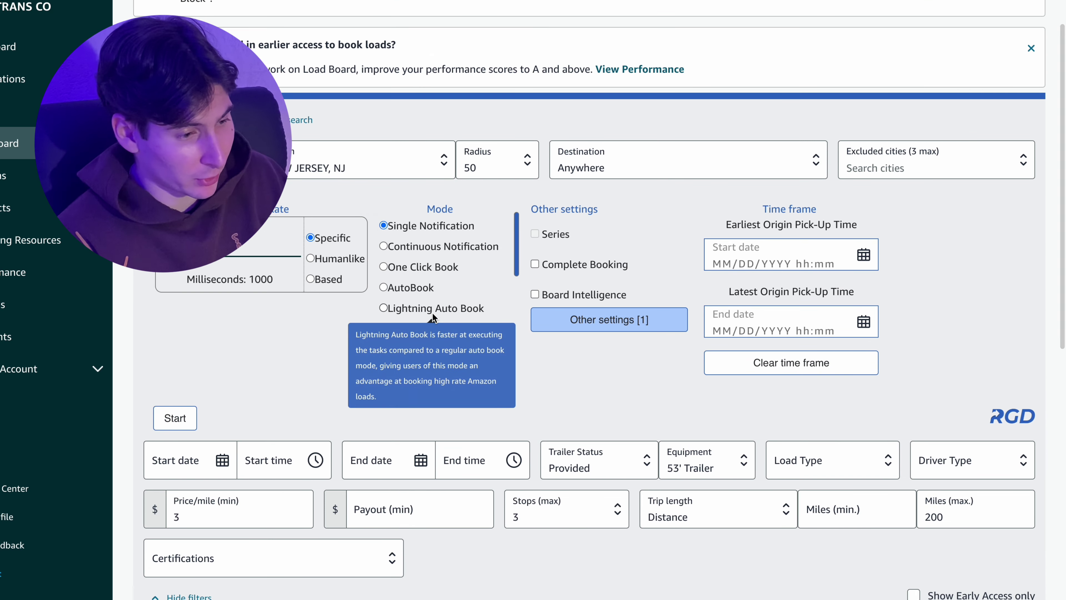
{"action": "scroll", "coordinate": [280, 428], "scroll_direction": "down", "scroll_amount": 5}
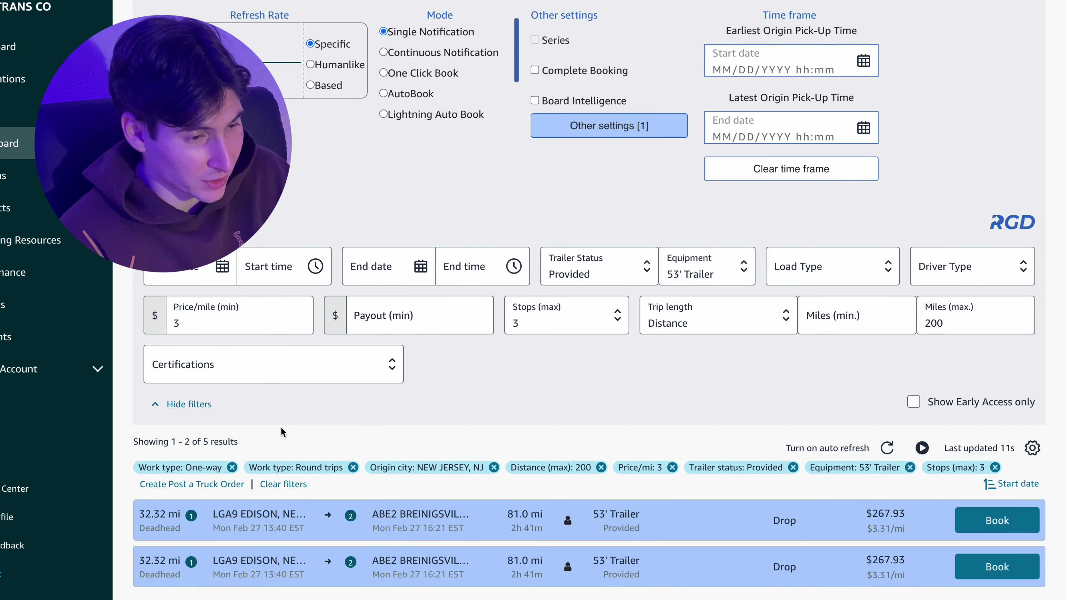
{"action": "scroll", "coordinate": [297, 385], "scroll_direction": "down", "scroll_amount": 1}
{"action": "scroll", "coordinate": [297, 389], "scroll_direction": "down", "scroll_amount": 1}
{"action": "left_click", "coordinate": [609, 75]}
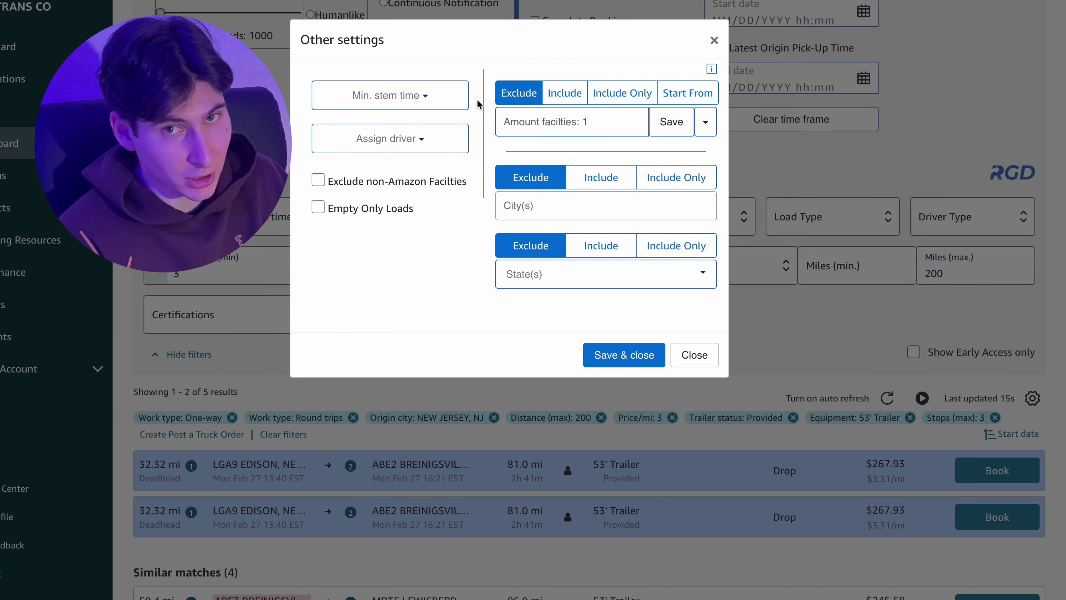
{"action": "left_click", "coordinate": [569, 98]}
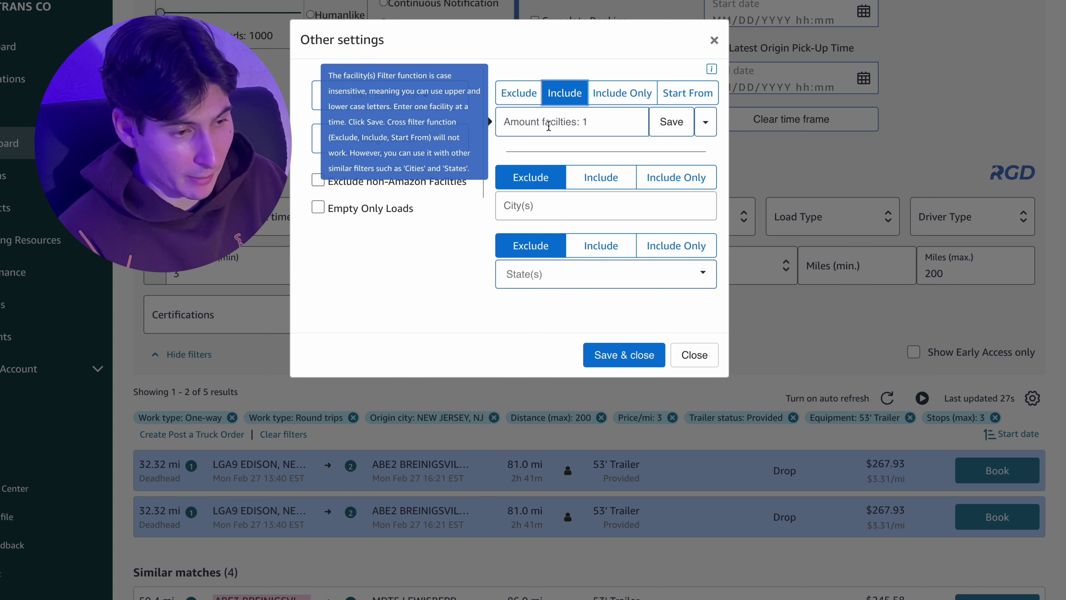
{"action": "left_click", "coordinate": [705, 122]}
{"action": "left_click", "coordinate": [706, 122]}
{"action": "left_click", "coordinate": [621, 353]}
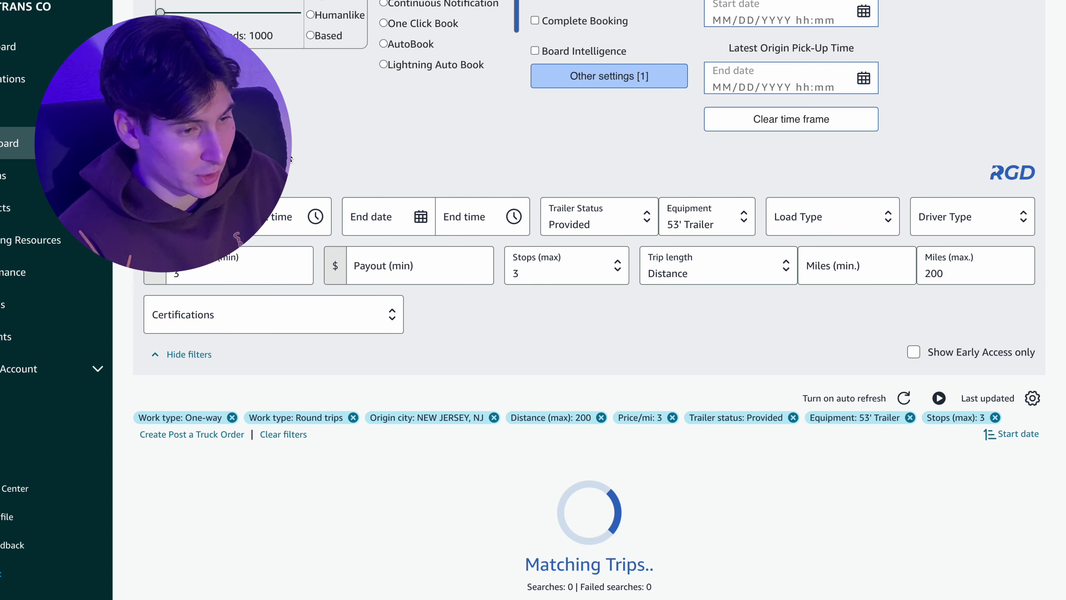
- Examine the route legs of the three matched CDW5 Carteret to TEB6 Cranbury loads
{"action": "scroll", "coordinate": [305, 249], "scroll_direction": "down", "scroll_amount": 5}
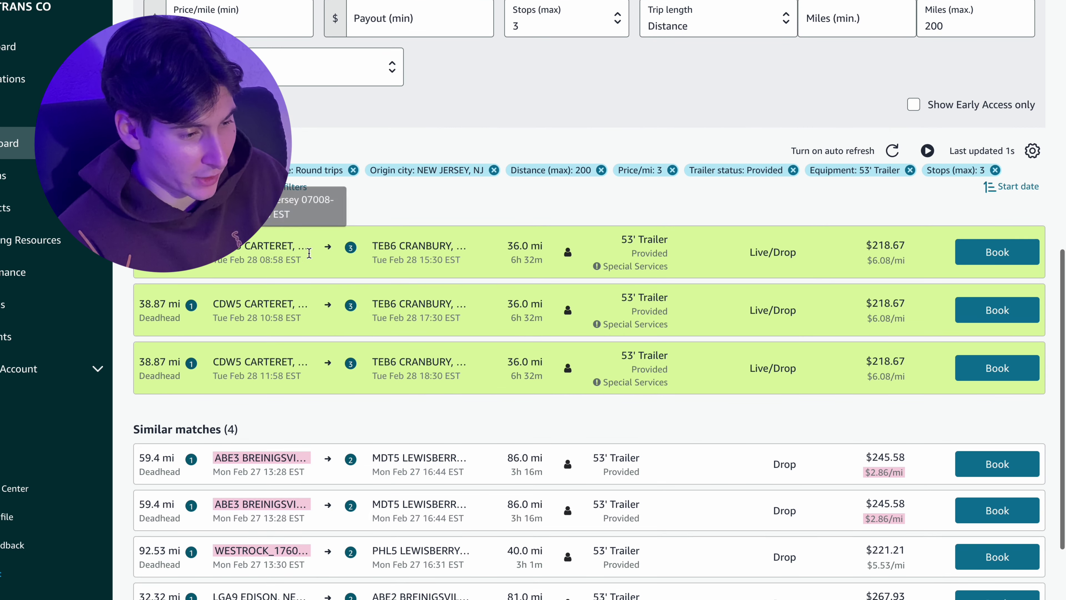
{"action": "left_click", "coordinate": [305, 371]}
{"action": "left_click", "coordinate": [305, 418]}
{"action": "left_click", "coordinate": [308, 357]}
{"action": "left_click", "coordinate": [321, 299]}
{"action": "left_click", "coordinate": [327, 249]}
{"action": "left_click", "coordinate": [325, 249]}
- Set the facility rule for CDW5 to Include Only in Other settings and save it
{"action": "scroll", "coordinate": [496, 168], "scroll_direction": "up", "scroll_amount": 6}
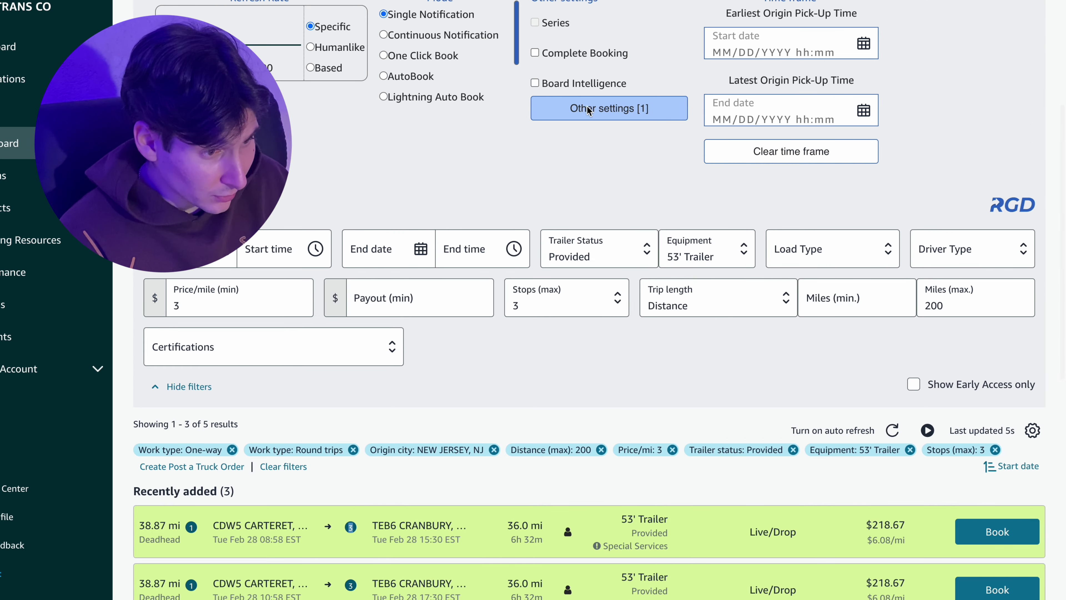
{"action": "left_click", "coordinate": [578, 127]}
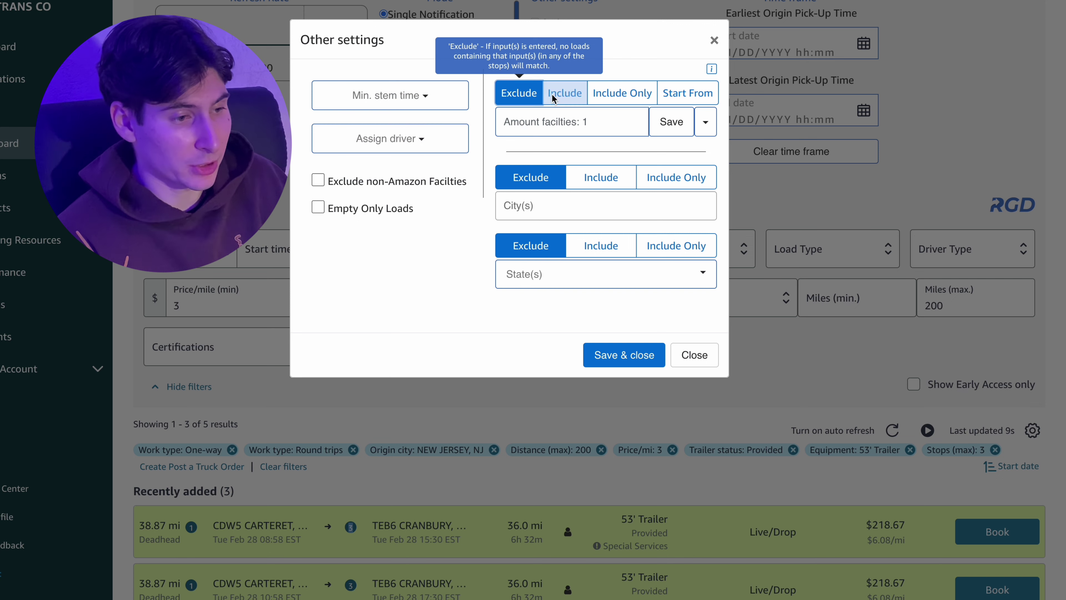
{"action": "left_click", "coordinate": [519, 98]}
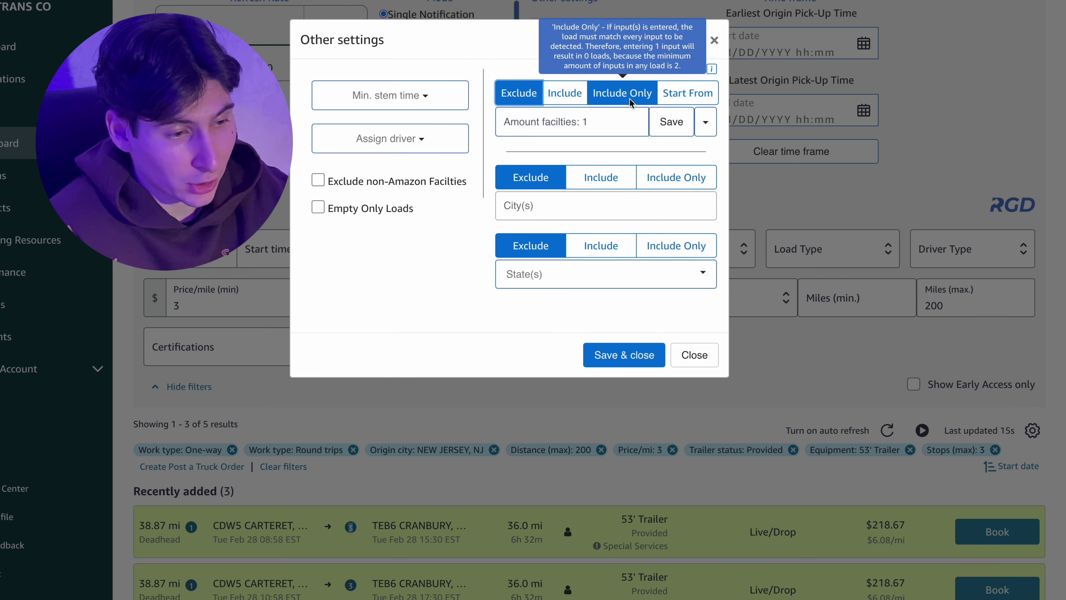
{"action": "left_click", "coordinate": [623, 93]}
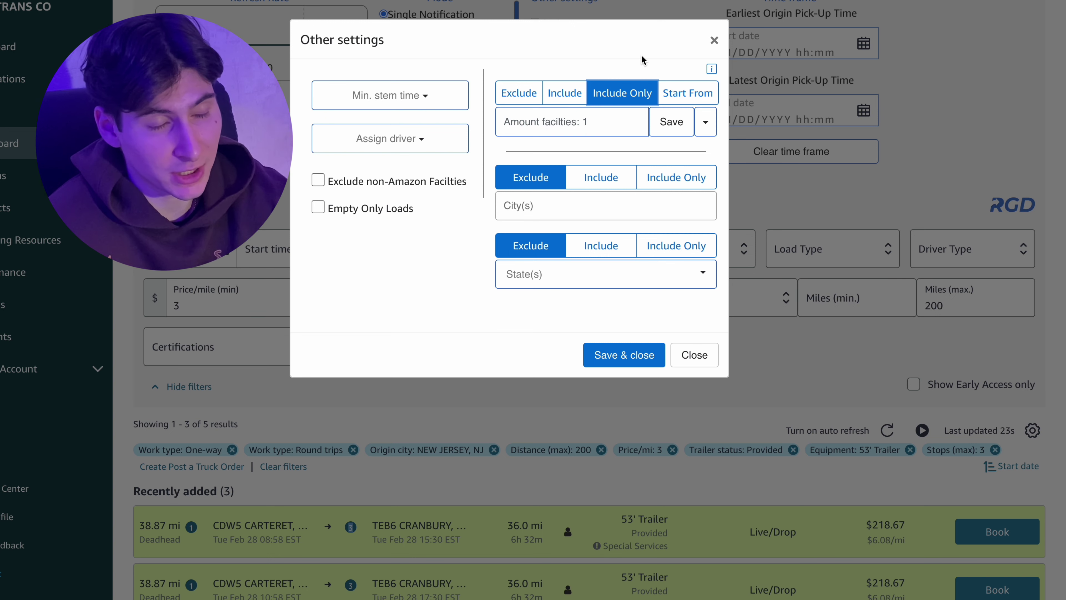
{"action": "mouse_move", "coordinate": [623, 97]}
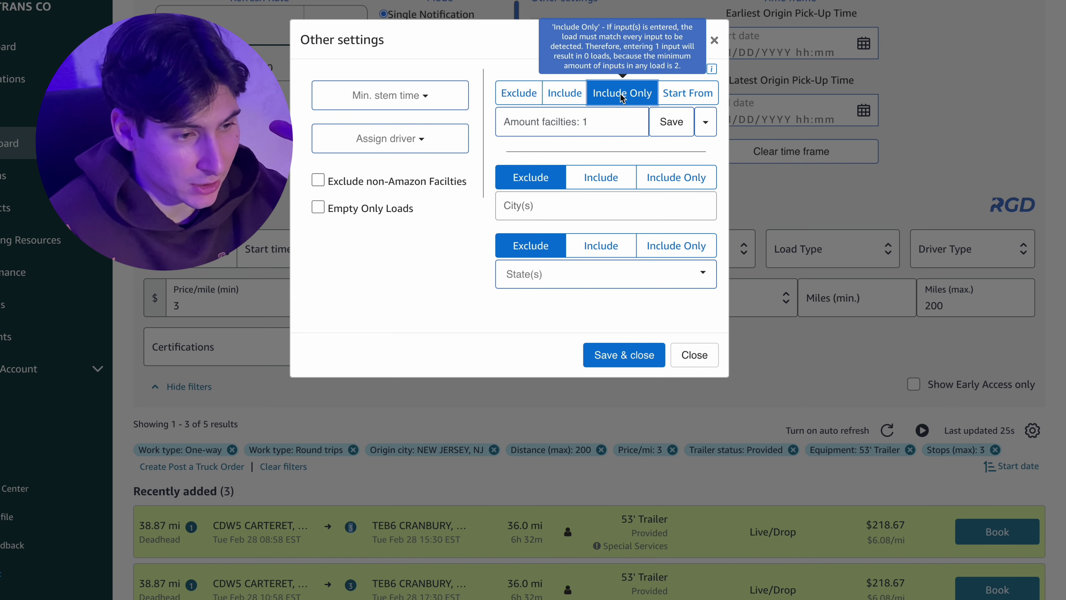
{"action": "mouse_move", "coordinate": [599, 124]}
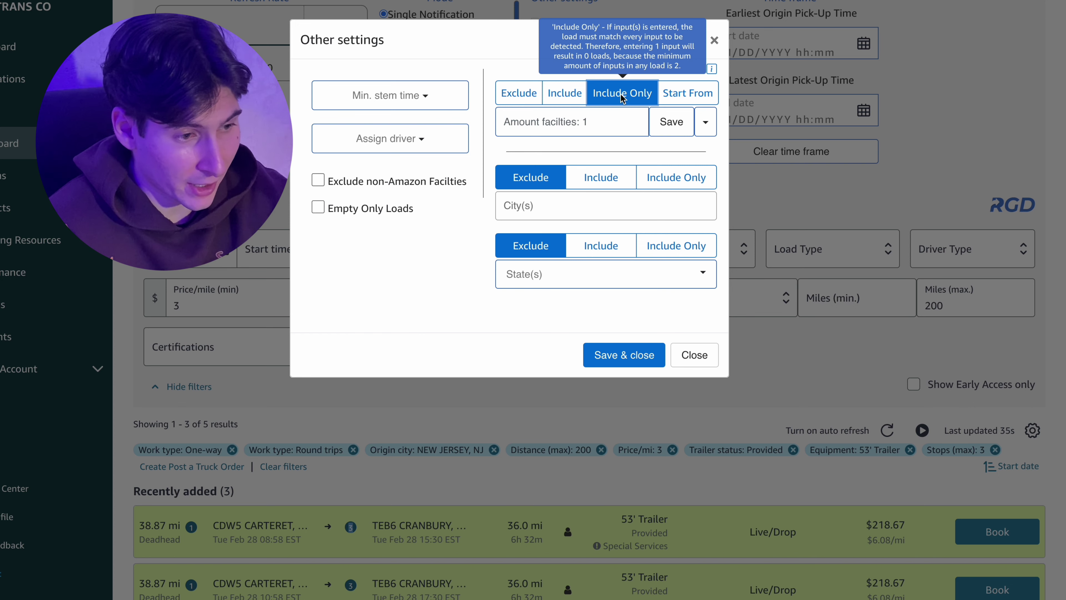
{"action": "left_click", "coordinate": [706, 122]}
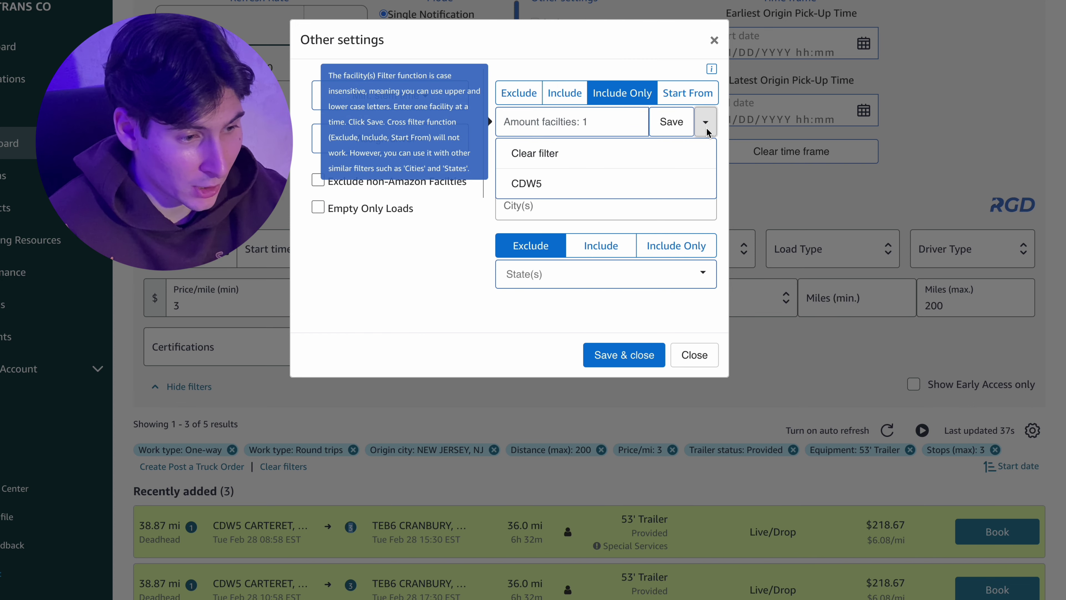
{"action": "left_click", "coordinate": [705, 122]}
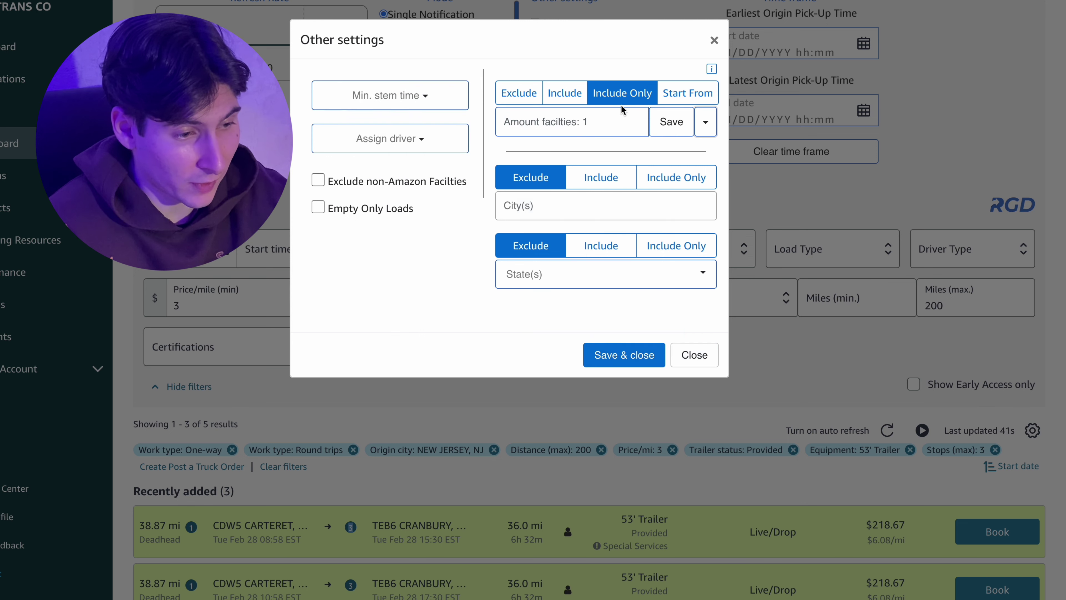
{"action": "left_click", "coordinate": [618, 351]}
- Examine the facilities on each leg of the CDW5 Carteret to TEB6 Cranbury loads
{"action": "scroll", "coordinate": [373, 310], "scroll_direction": "down", "scroll_amount": 5}
{"action": "left_click", "coordinate": [260, 309]}
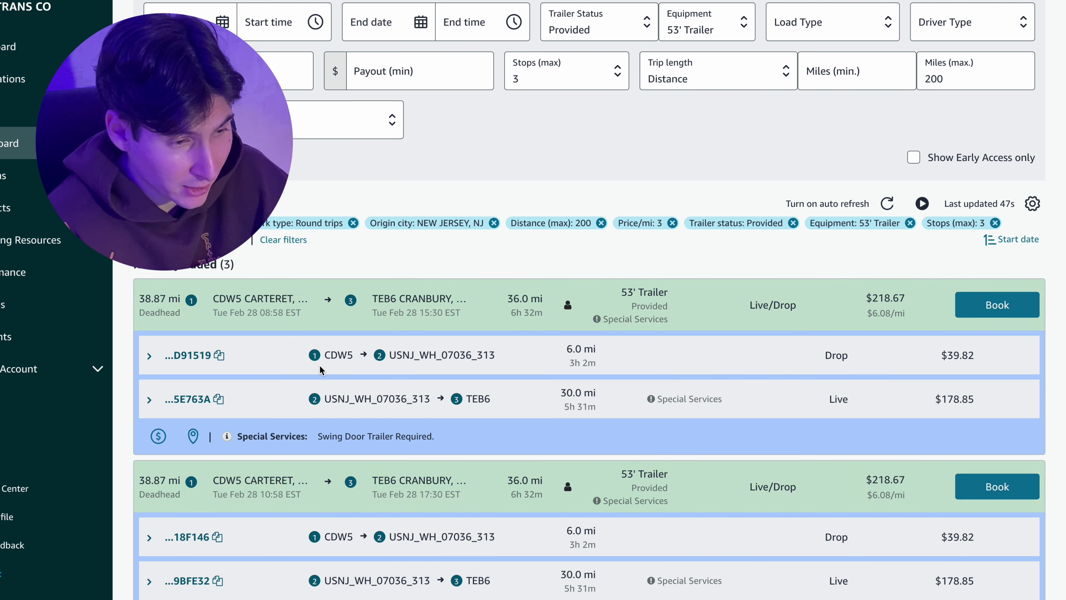
{"action": "scroll", "coordinate": [400, 276], "scroll_direction": "up", "scroll_amount": 3}
{"action": "scroll", "coordinate": [411, 298], "scroll_direction": "down", "scroll_amount": 1}
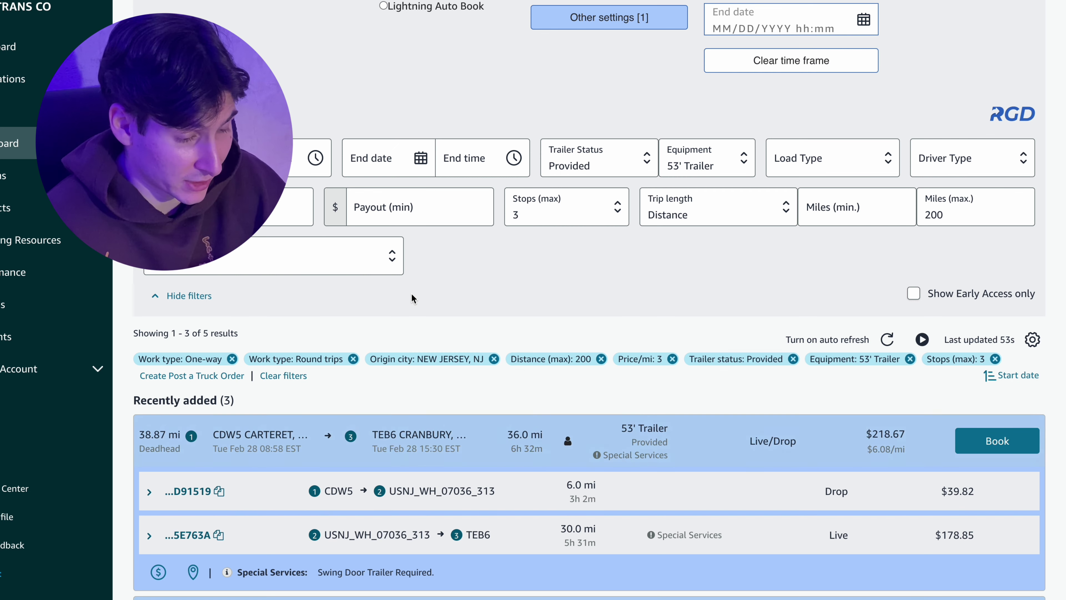
- Confirm the Include Only facility rule in Other settings, save it and start the load search
{"action": "scroll", "coordinate": [420, 286], "scroll_direction": "up", "scroll_amount": 5}
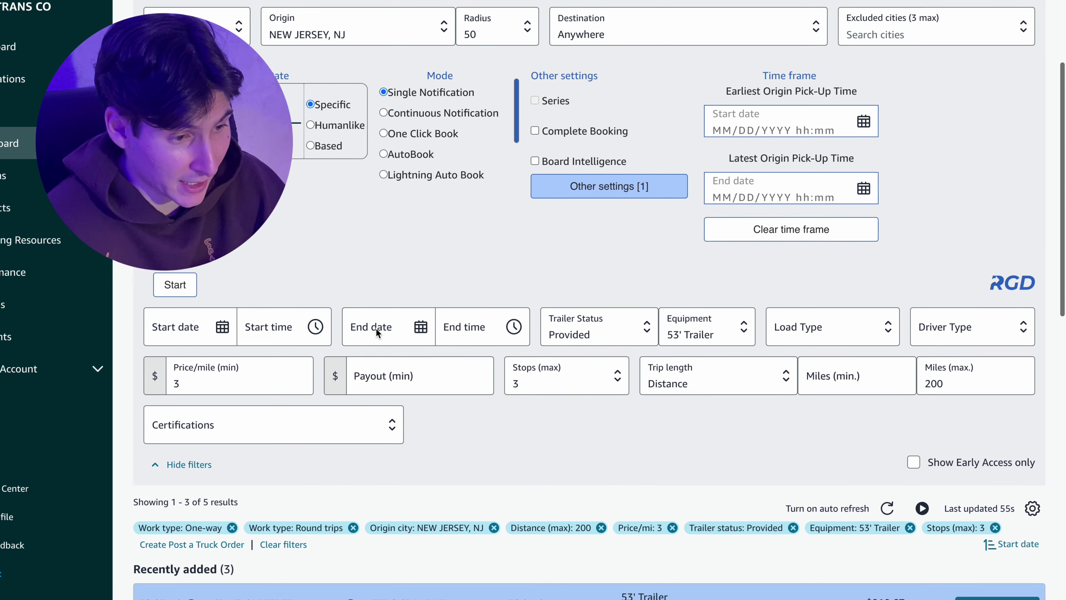
{"action": "left_click", "coordinate": [591, 177]}
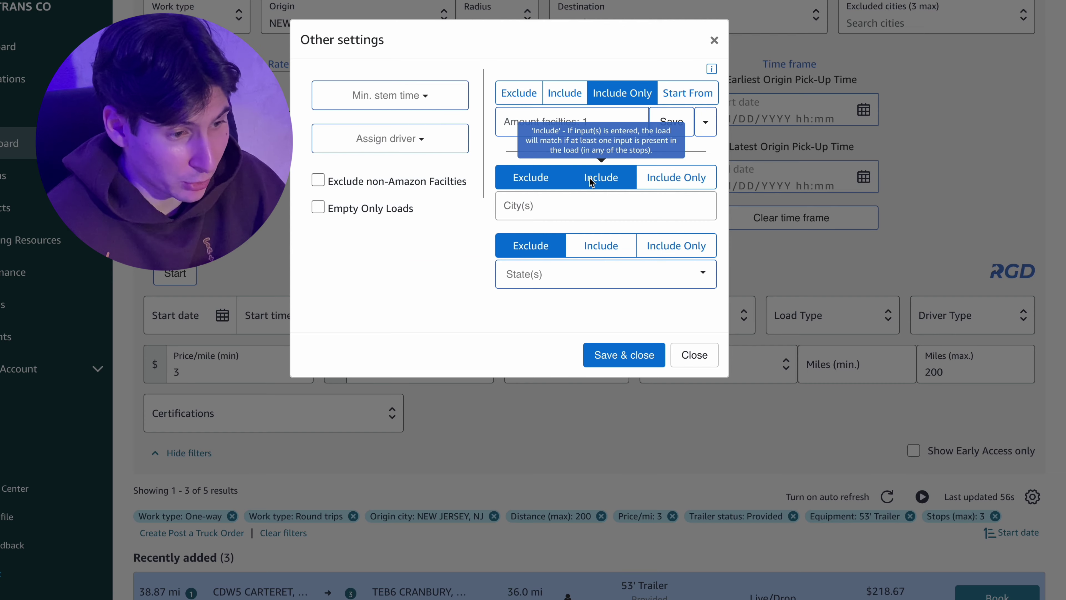
{"action": "left_click", "coordinate": [624, 356]}
{"action": "left_click", "coordinate": [191, 276]}
- Check the stops of the first LGA9 Edison to ABE2 Breinigsville load in the new results and collapse it
{"action": "scroll", "coordinate": [341, 241], "scroll_direction": "down", "scroll_amount": 4}
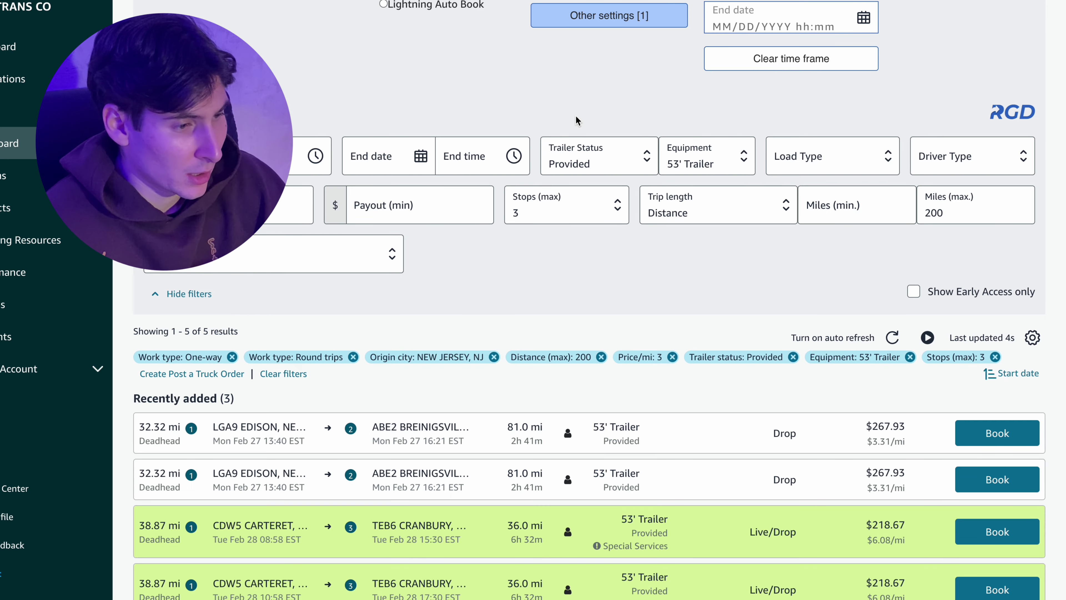
{"action": "scroll", "coordinate": [595, 93], "scroll_direction": "up", "scroll_amount": 1}
{"action": "scroll", "coordinate": [595, 90], "scroll_direction": "down", "scroll_amount": 4}
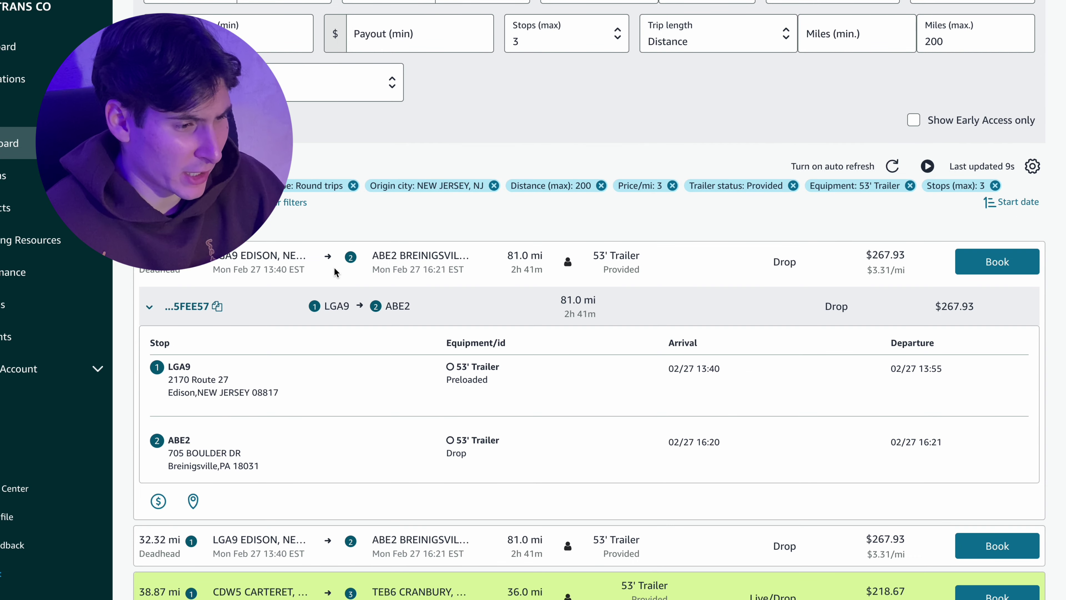
{"action": "left_click", "coordinate": [399, 258]}
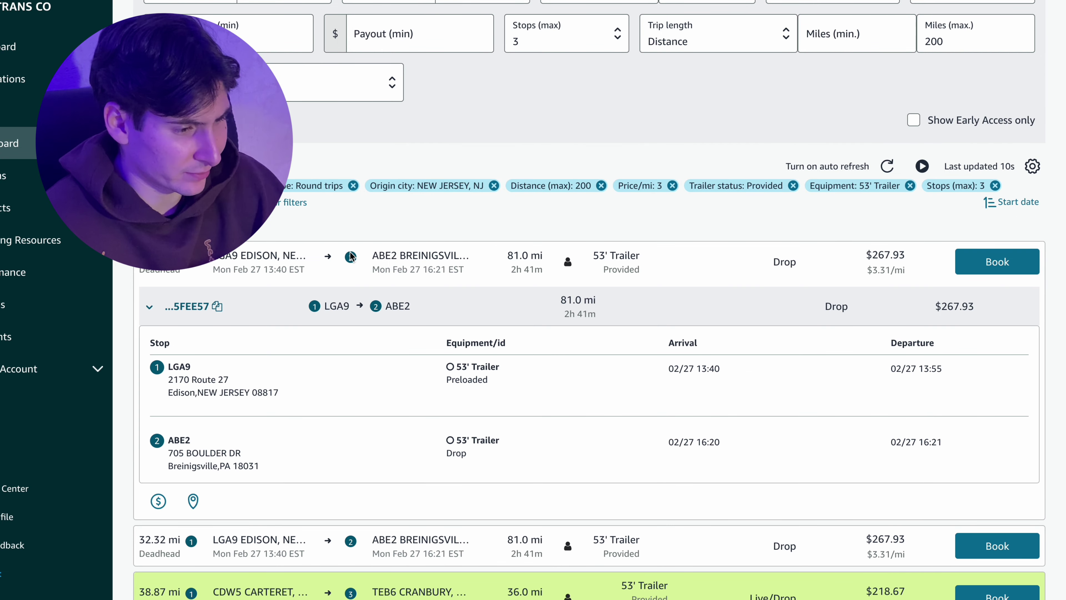
{"action": "left_click", "coordinate": [330, 269]}
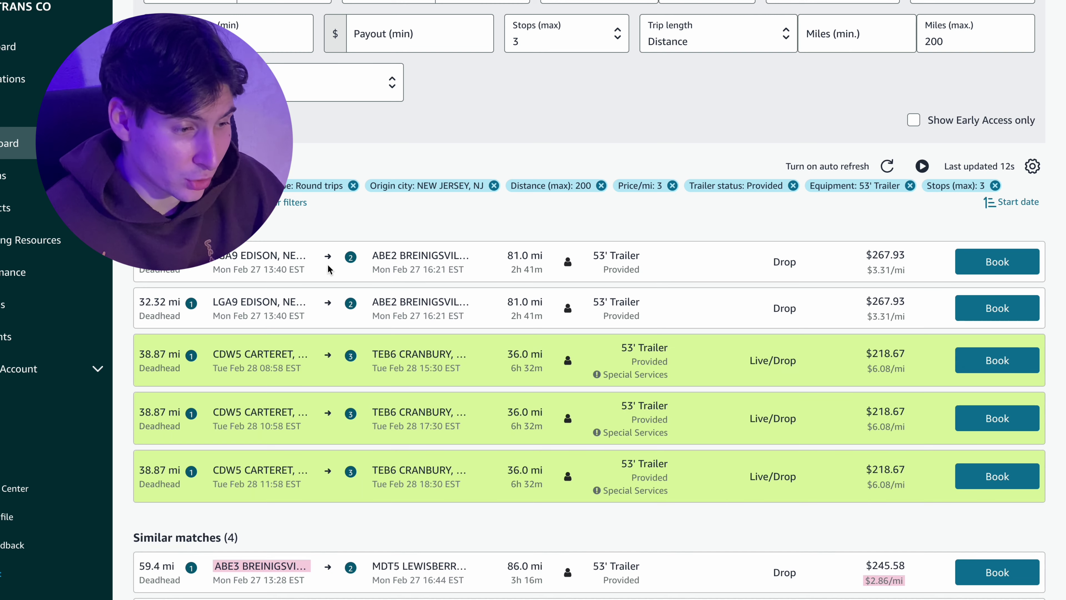
- Remove the saved CDW5 facility from the Include Only rule in Other settings and save the change
{"action": "scroll", "coordinate": [330, 305], "scroll_direction": "up", "scroll_amount": 10}
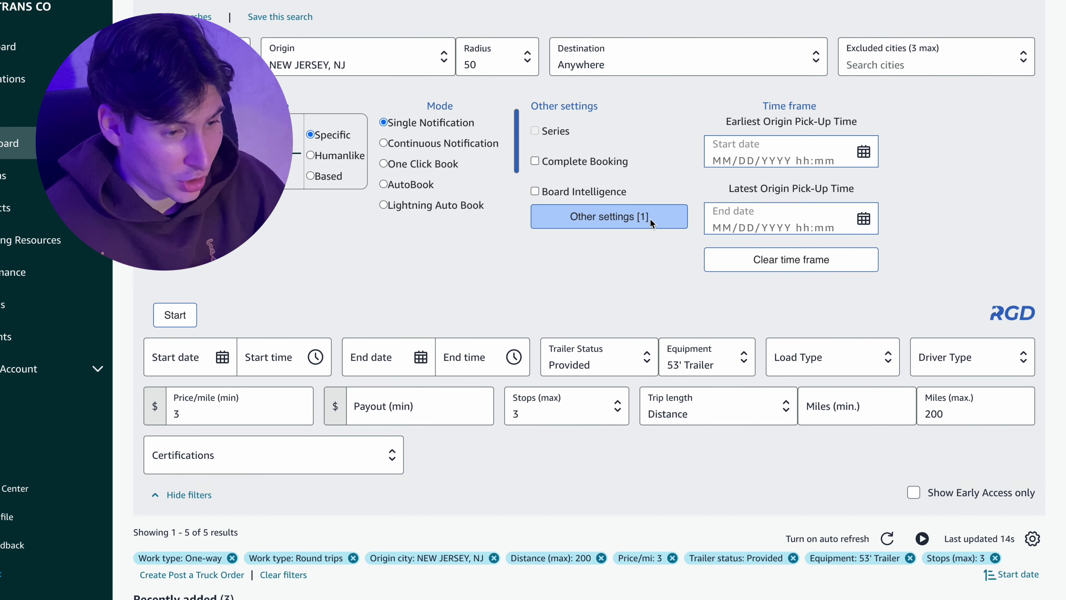
{"action": "left_click", "coordinate": [649, 219]}
{"action": "left_click", "coordinate": [688, 179]}
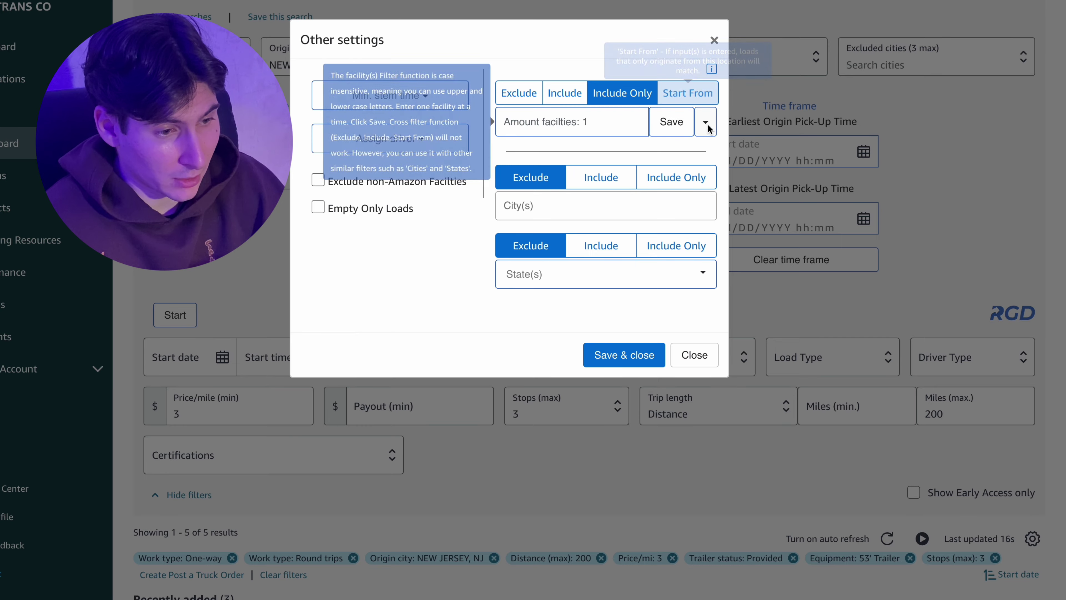
{"action": "left_click", "coordinate": [706, 122]}
{"action": "left_click", "coordinate": [670, 159]}
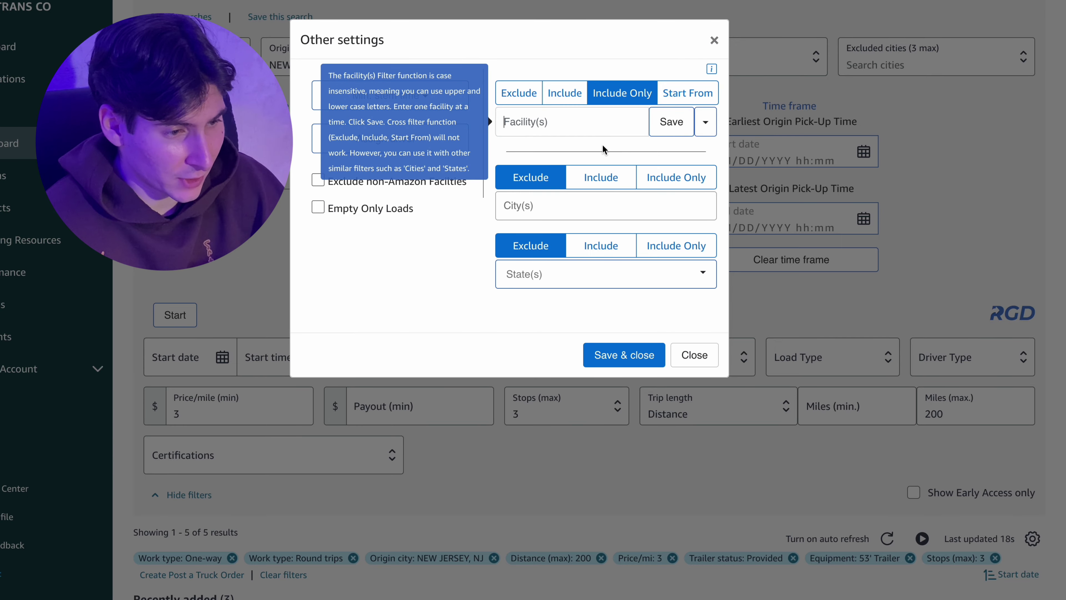
{"action": "left_click", "coordinate": [605, 360]}
- Copy facility code LGA9 from the first Edison to Breinigsville load and save it as an Include Only facility in Other settings
{"action": "scroll", "coordinate": [452, 374], "scroll_direction": "down", "scroll_amount": 8}
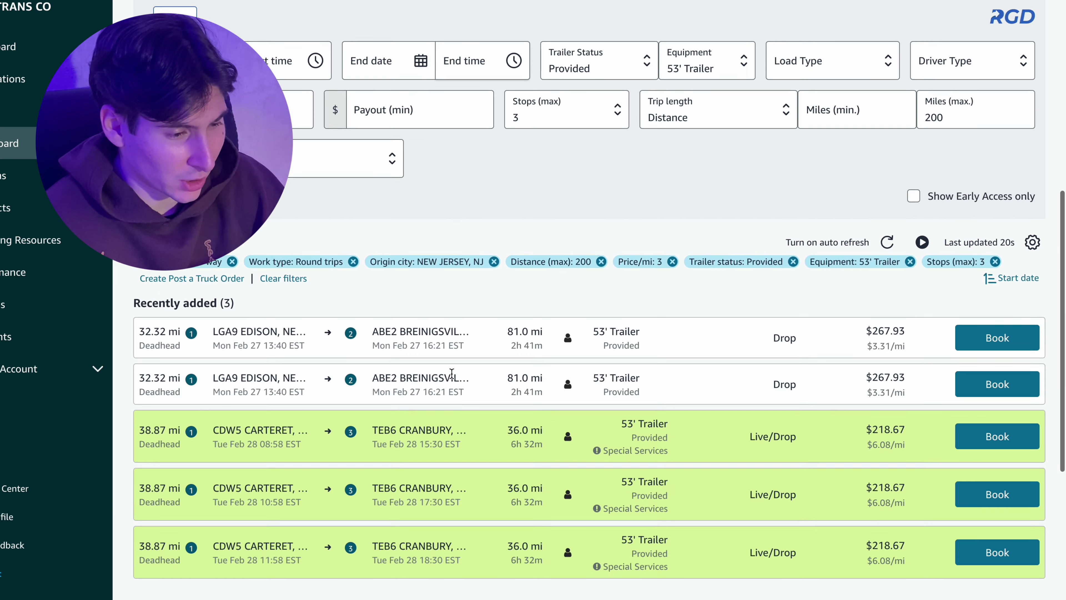
{"action": "left_click", "coordinate": [324, 286]}
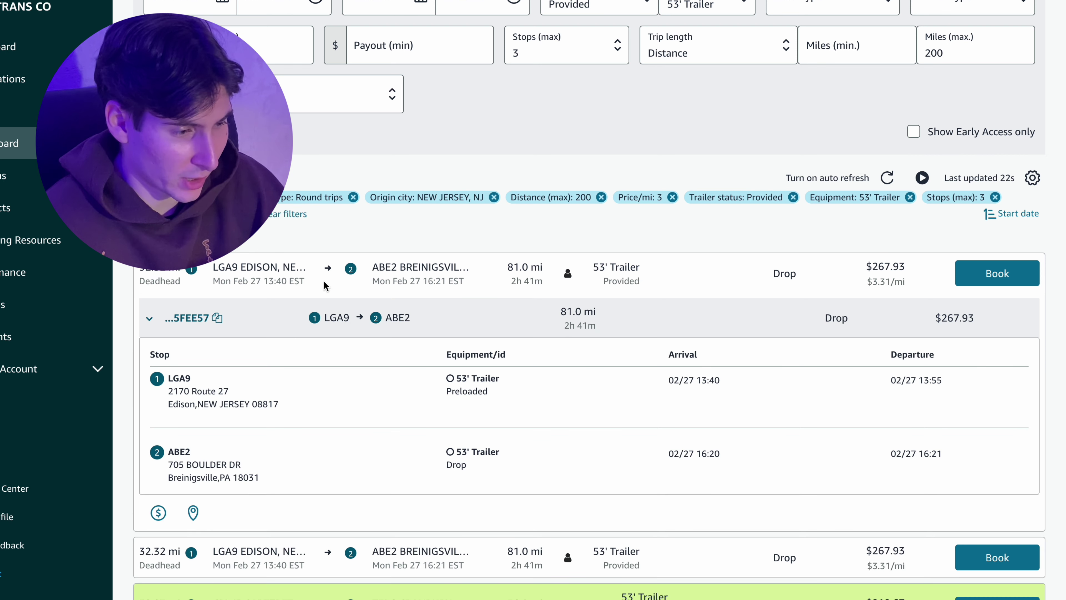
{"action": "double_click", "coordinate": [173, 379]}
{"action": "key", "text": "ctrl+c"}
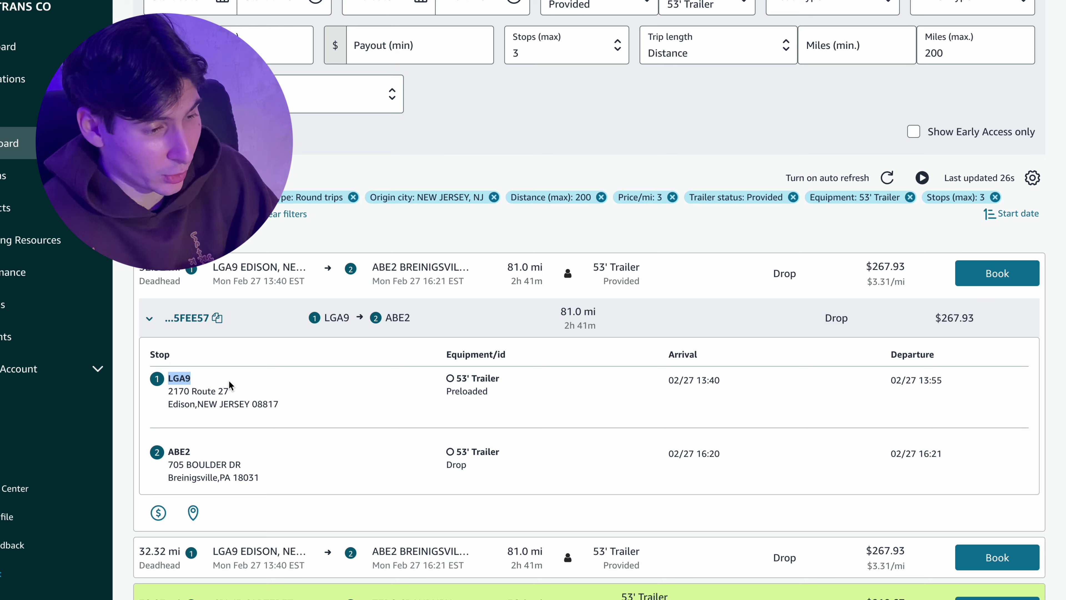
{"action": "scroll", "coordinate": [229, 380], "scroll_direction": "up", "scroll_amount": 6}
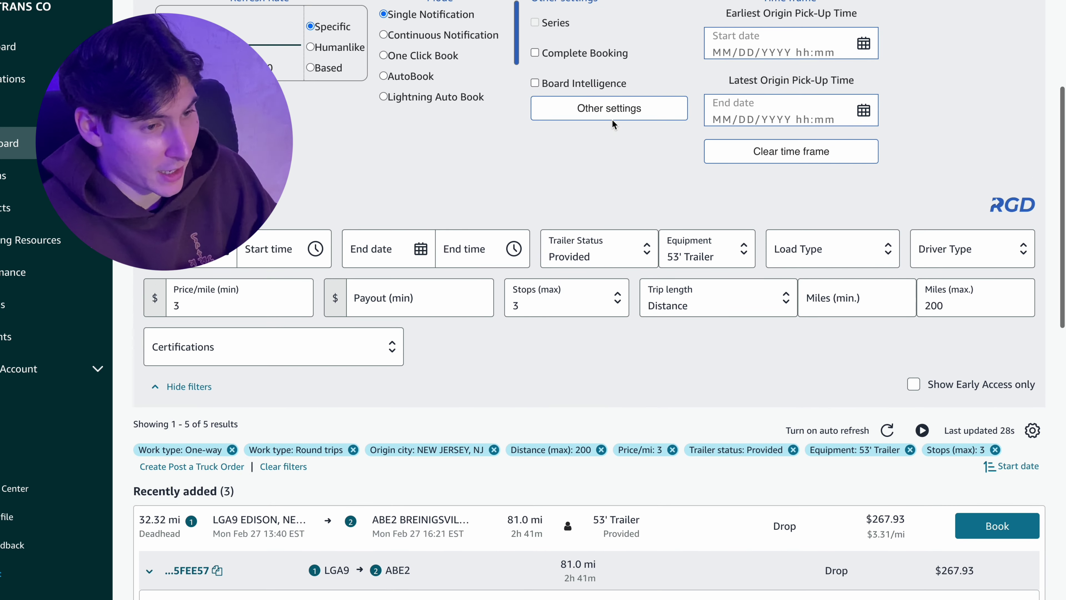
{"action": "left_click", "coordinate": [612, 175]}
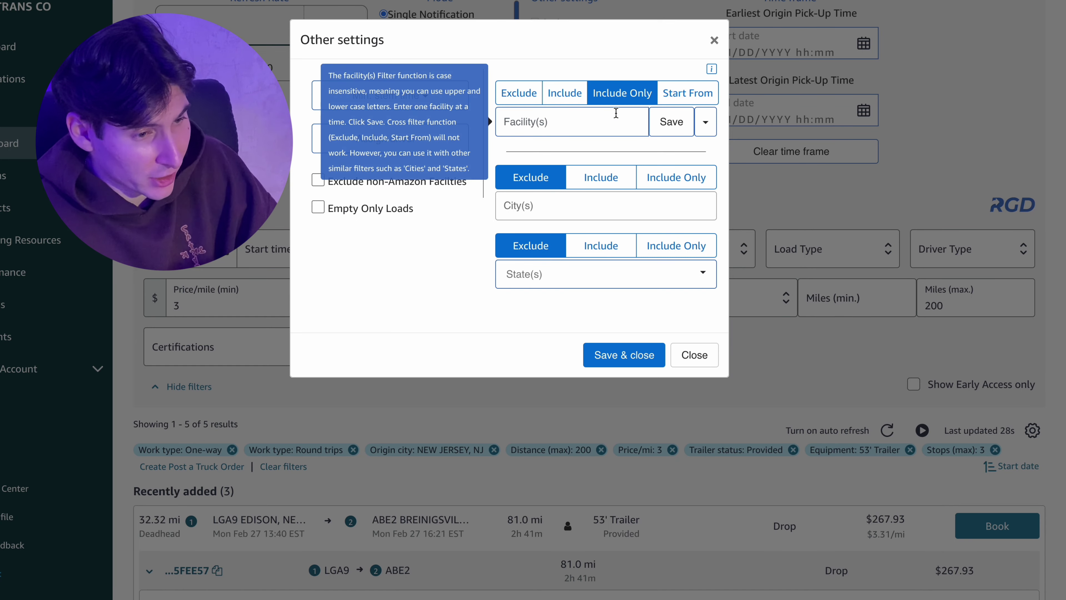
{"action": "left_click", "coordinate": [583, 129]}
{"action": "key", "text": "ctrl+v"}
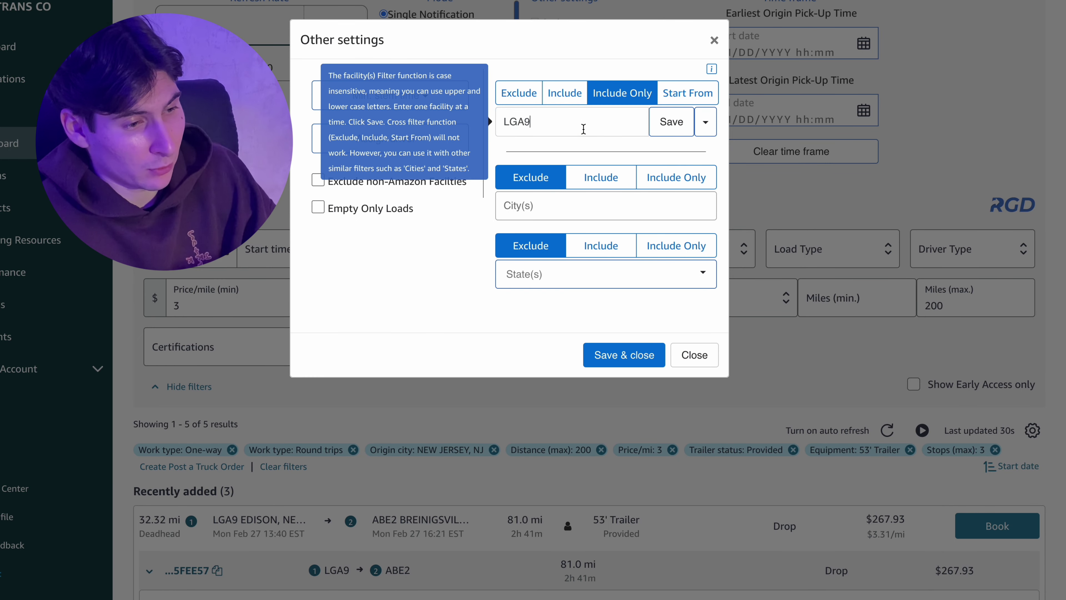
{"action": "left_click", "coordinate": [671, 122]}
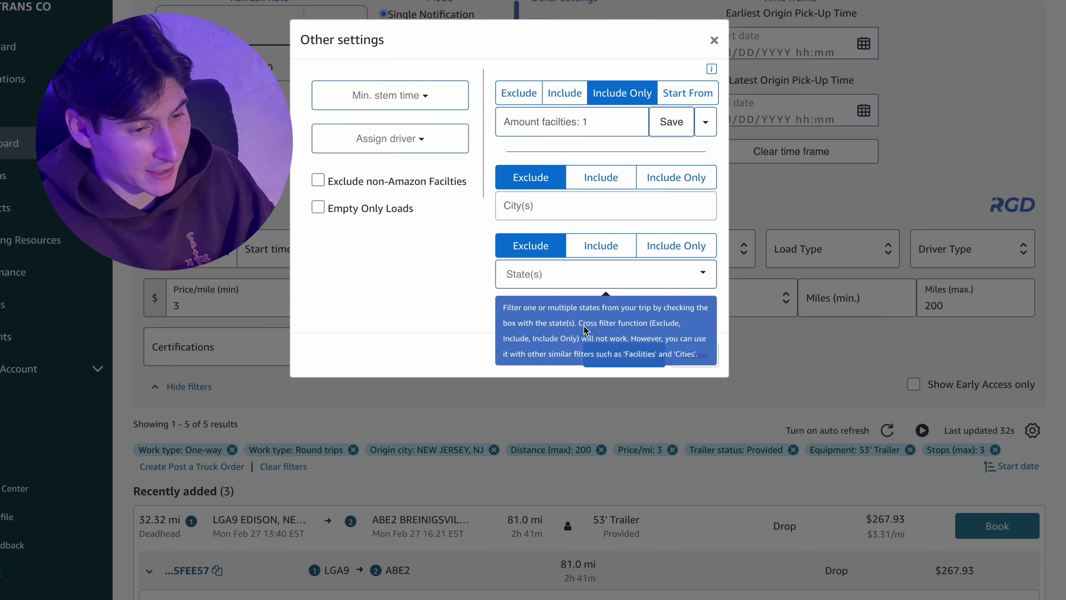
{"action": "left_click", "coordinate": [608, 359]}
- Copy ABE2 from the same load, save it as a second Include Only facility in Other settings, and start the load search
{"action": "scroll", "coordinate": [608, 359], "scroll_direction": "down", "scroll_amount": 7}
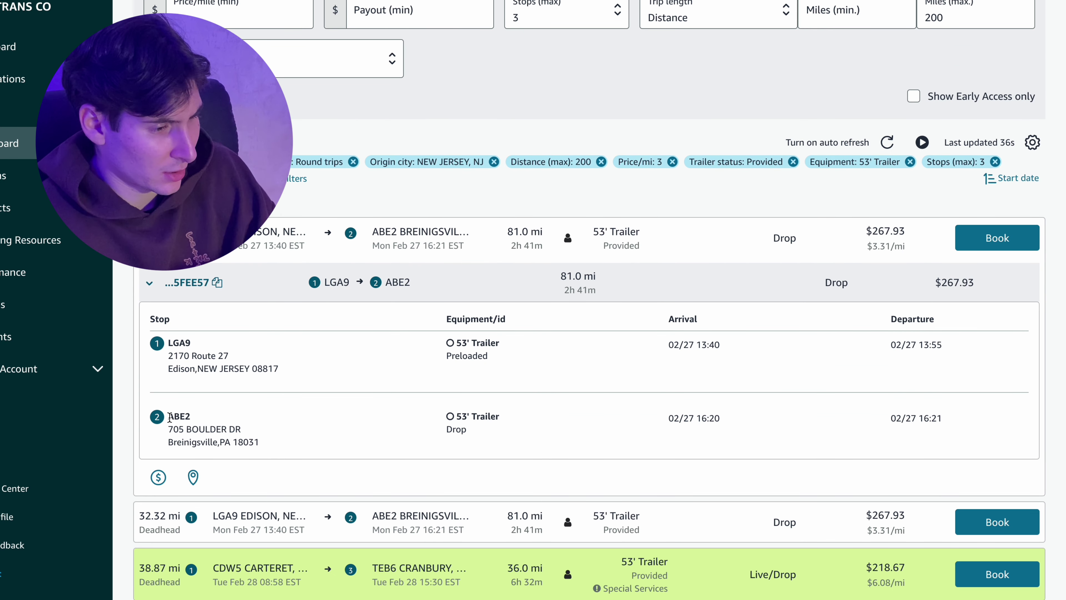
{"action": "left_click_drag", "start_coordinate": [169, 417], "coordinate": [196, 419]}
{"action": "key", "text": "ctrl+c"}
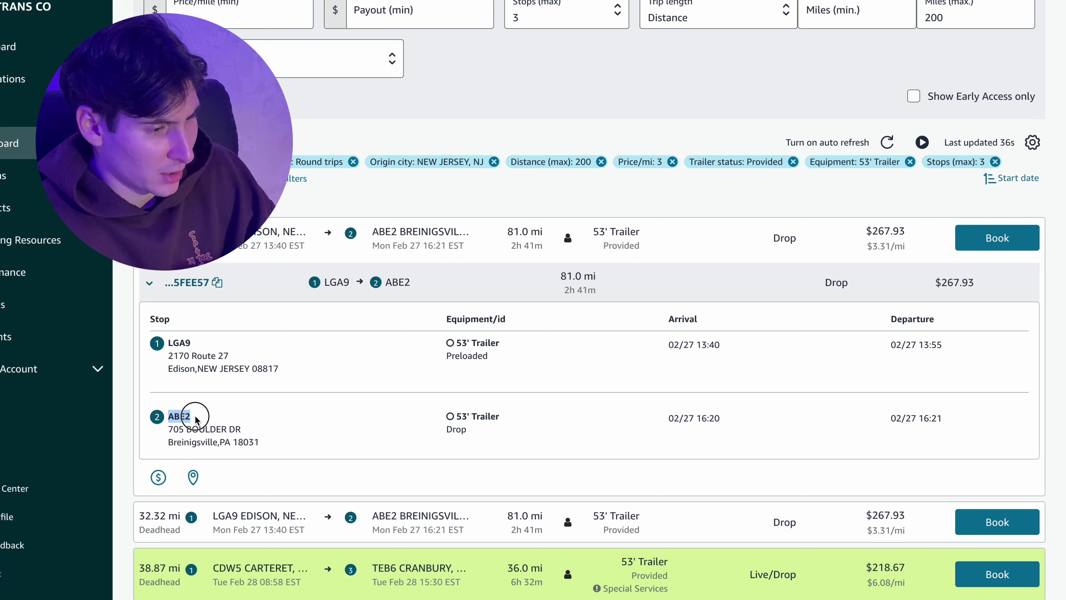
{"action": "scroll", "coordinate": [193, 415], "scroll_direction": "up", "scroll_amount": 7}
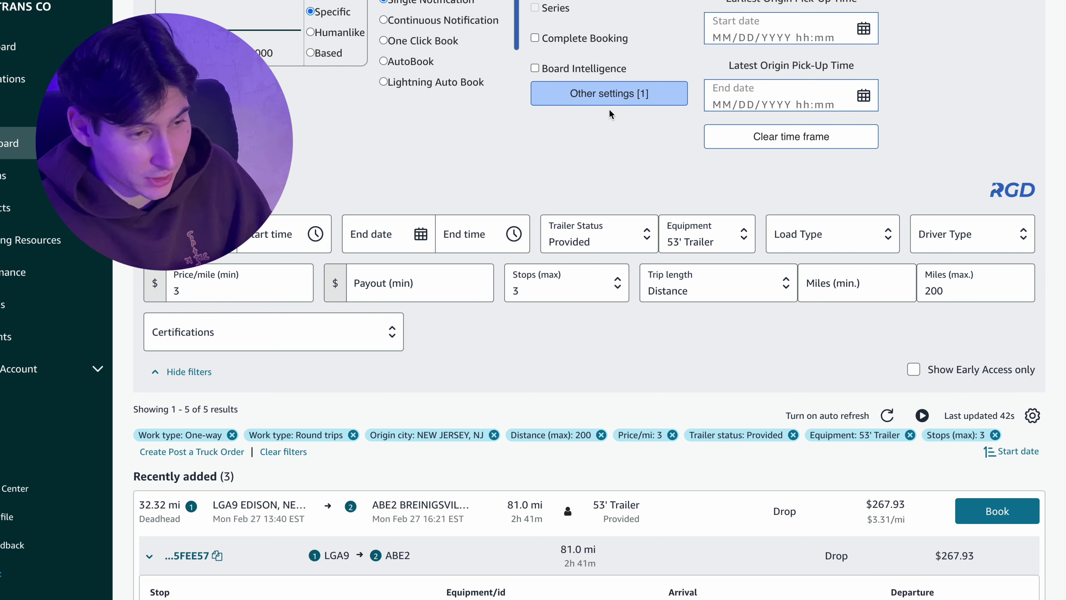
{"action": "left_click", "coordinate": [612, 99]}
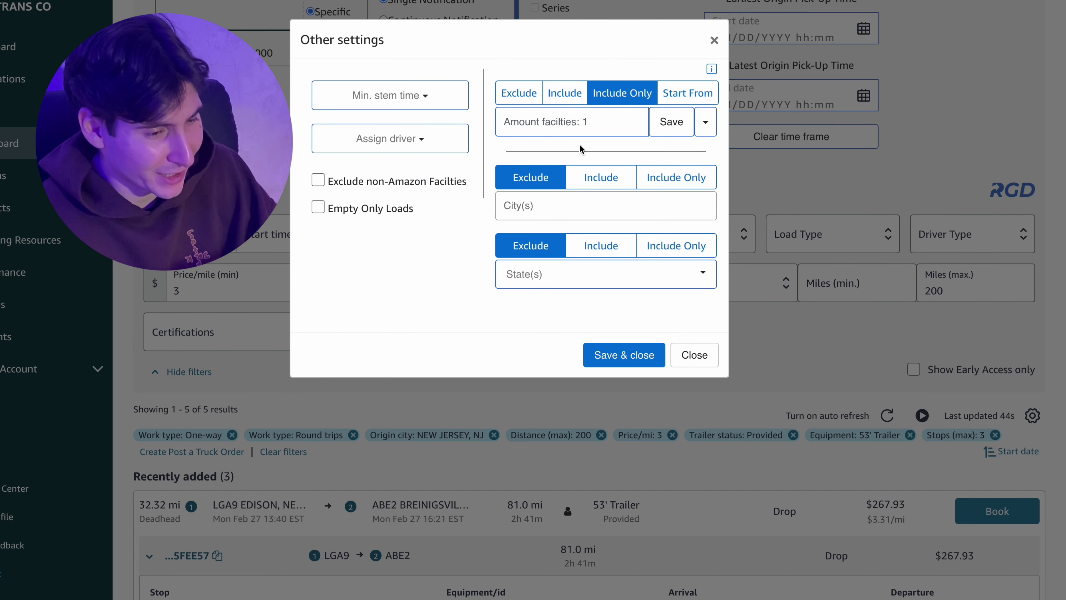
{"action": "left_click", "coordinate": [580, 132]}
{"action": "key", "text": "ctrl+v"}
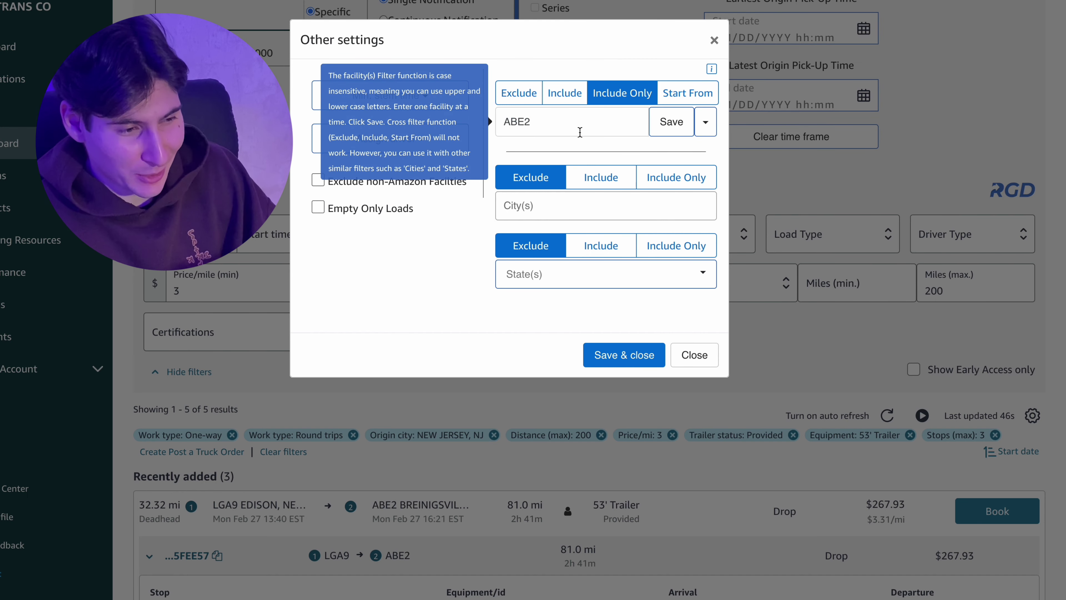
{"action": "left_click", "coordinate": [670, 121]}
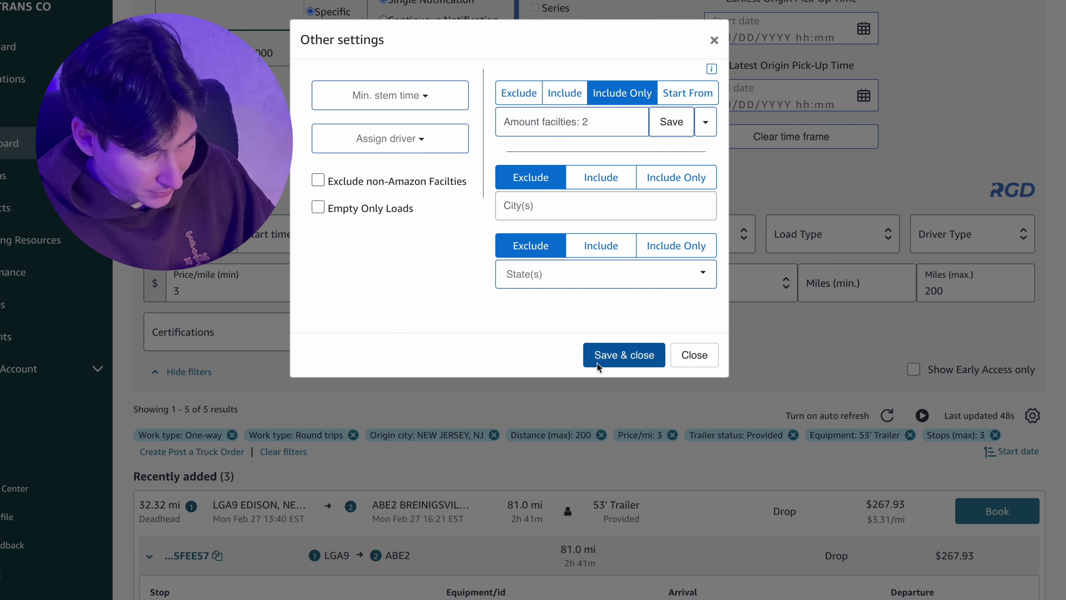
{"action": "left_click", "coordinate": [615, 357]}
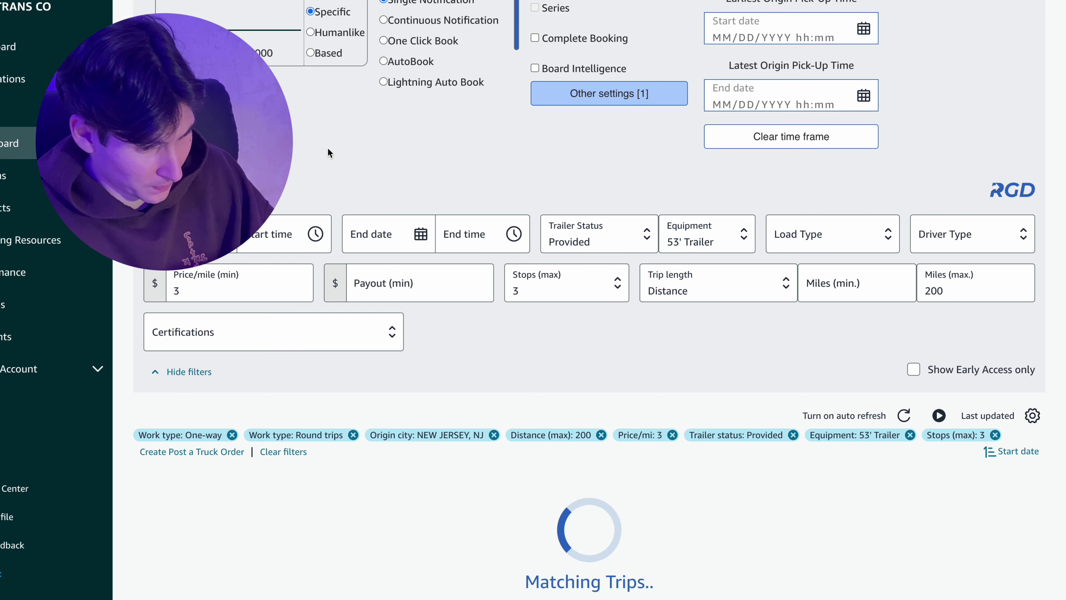
- Check the stops of the first highlighted LGA9 to ABE2 load, look over the similar matches, and collapse the load
{"action": "scroll", "coordinate": [328, 152], "scroll_direction": "down", "scroll_amount": 5}
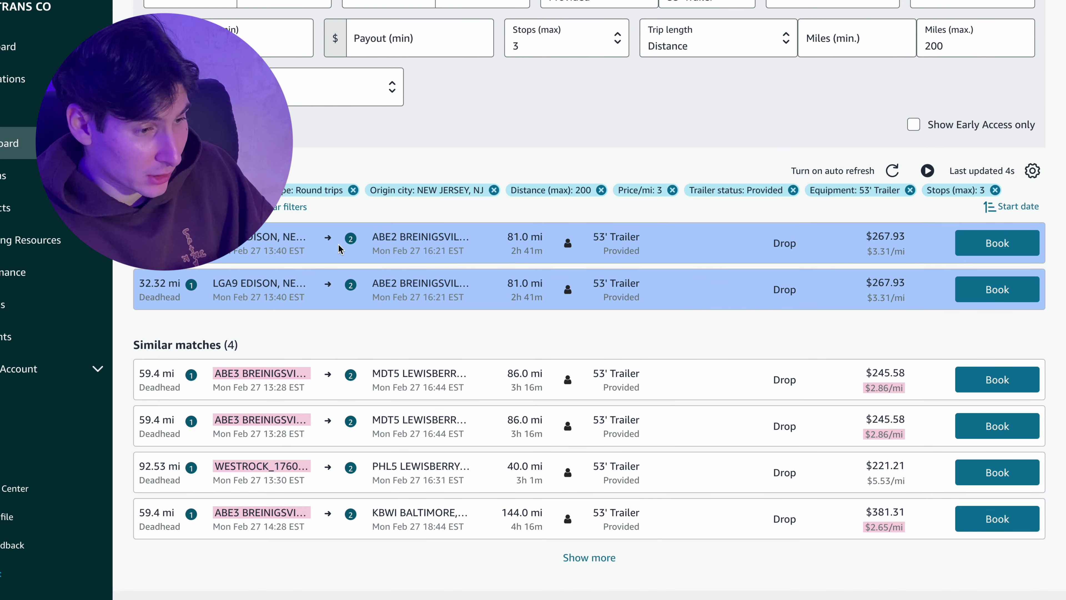
{"action": "left_click", "coordinate": [339, 247]}
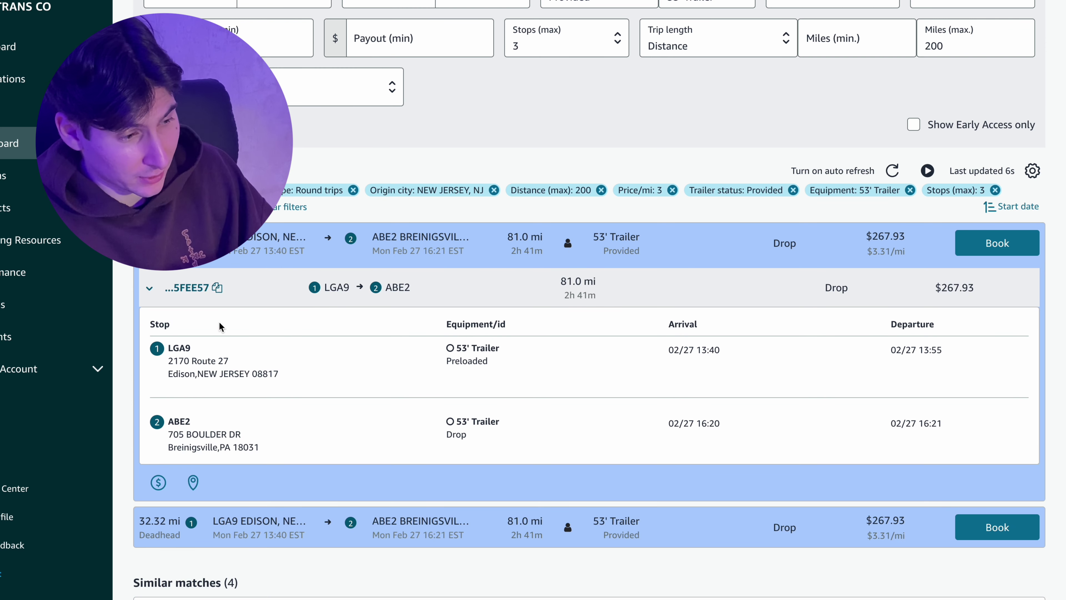
{"action": "left_click_drag", "start_coordinate": [168, 352], "coordinate": [234, 352]}
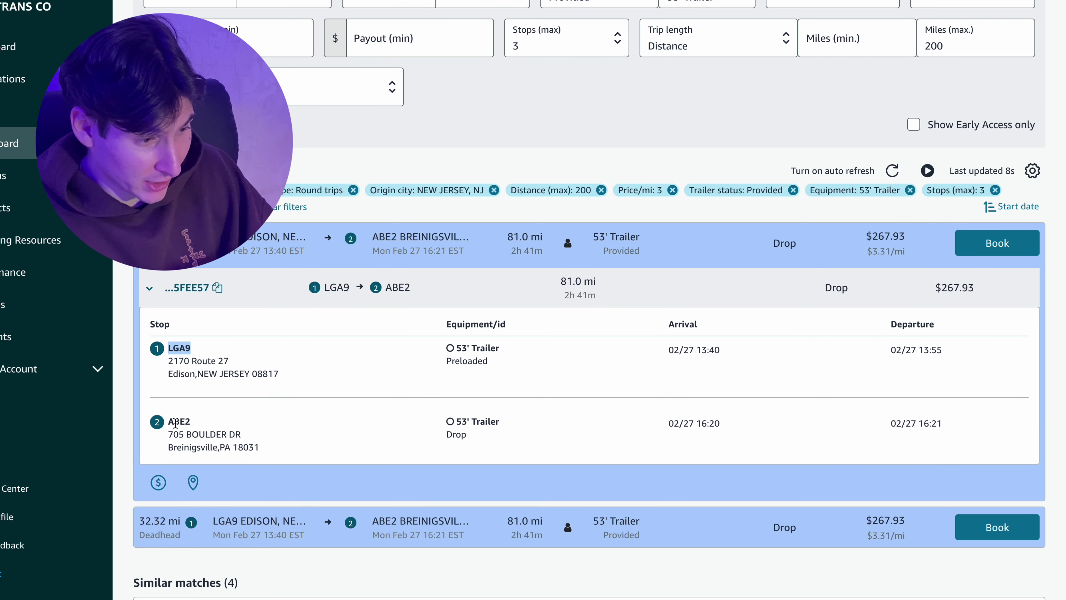
{"action": "left_click_drag", "start_coordinate": [169, 423], "coordinate": [204, 424]}
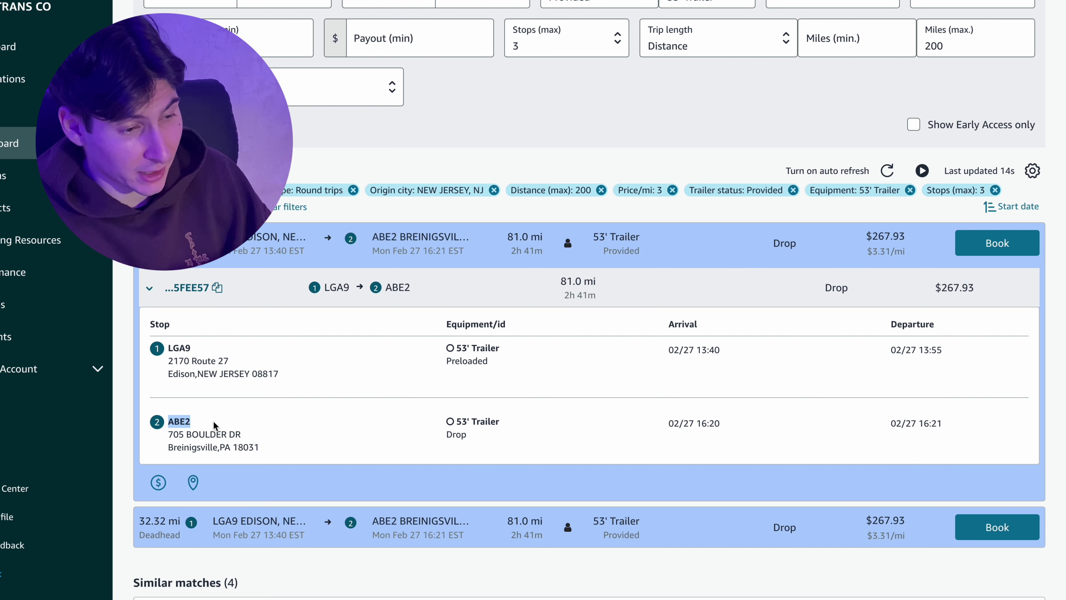
{"action": "left_click", "coordinate": [481, 246]}
{"action": "left_click", "coordinate": [309, 251]}
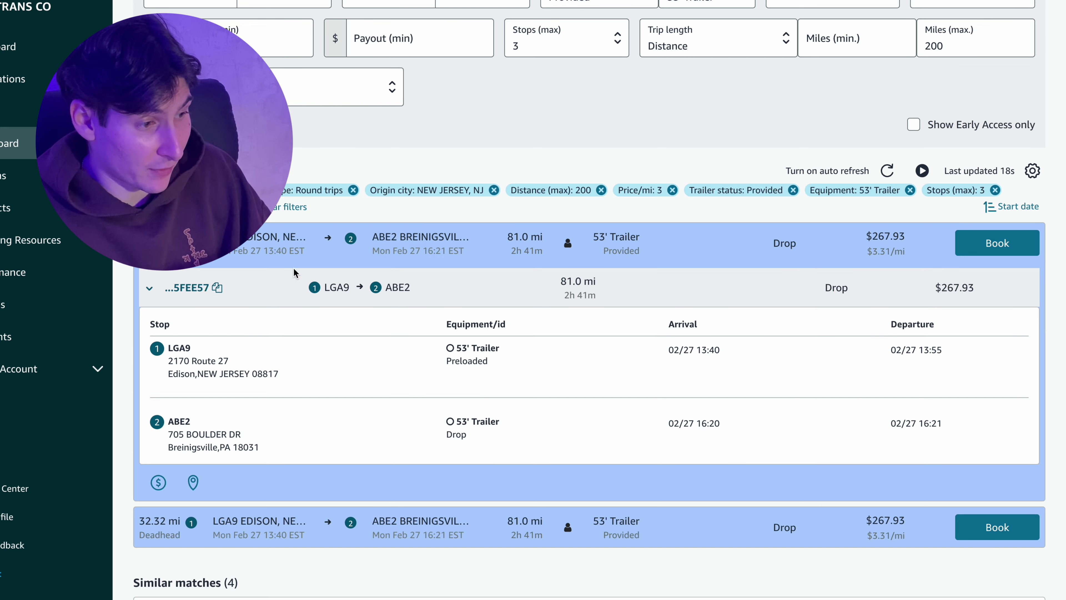
{"action": "scroll", "coordinate": [190, 424], "scroll_direction": "down", "scroll_amount": 1}
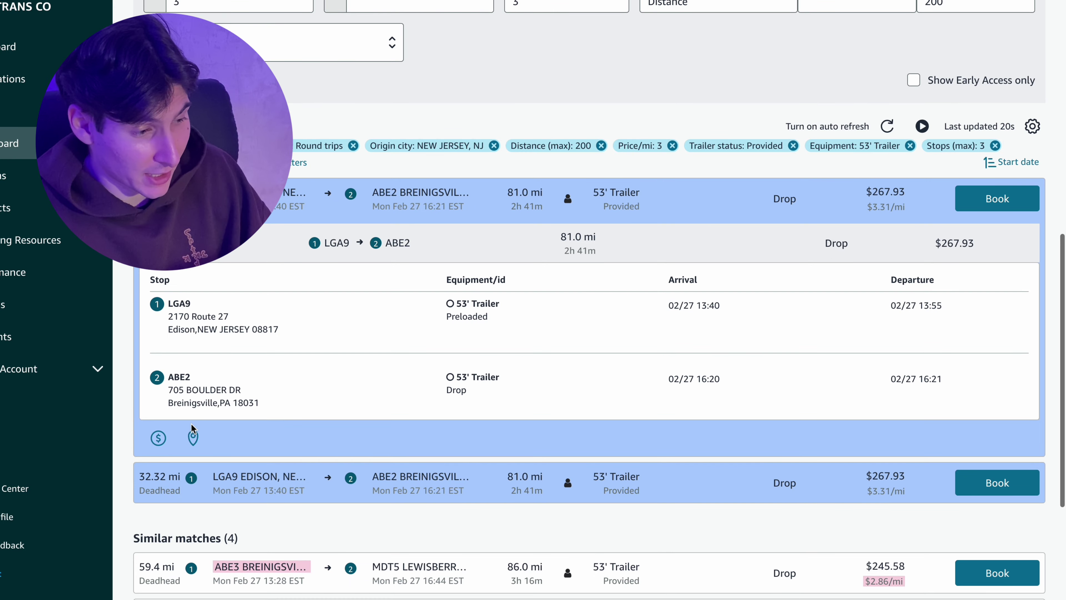
{"action": "scroll", "coordinate": [174, 434], "scroll_direction": "down", "scroll_amount": 5}
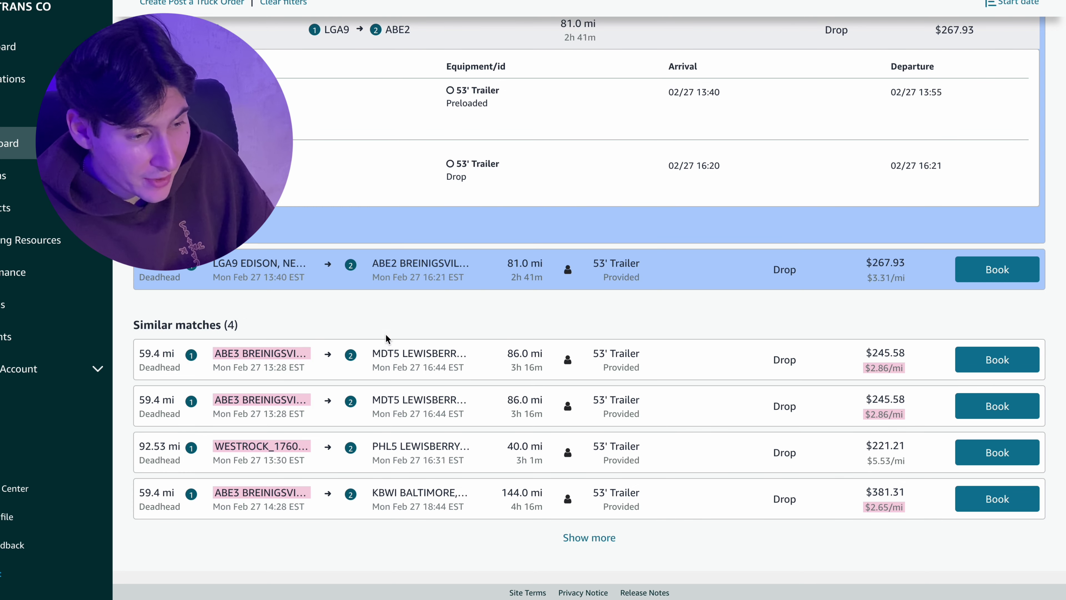
{"action": "scroll", "coordinate": [371, 284], "scroll_direction": "up", "scroll_amount": 5}
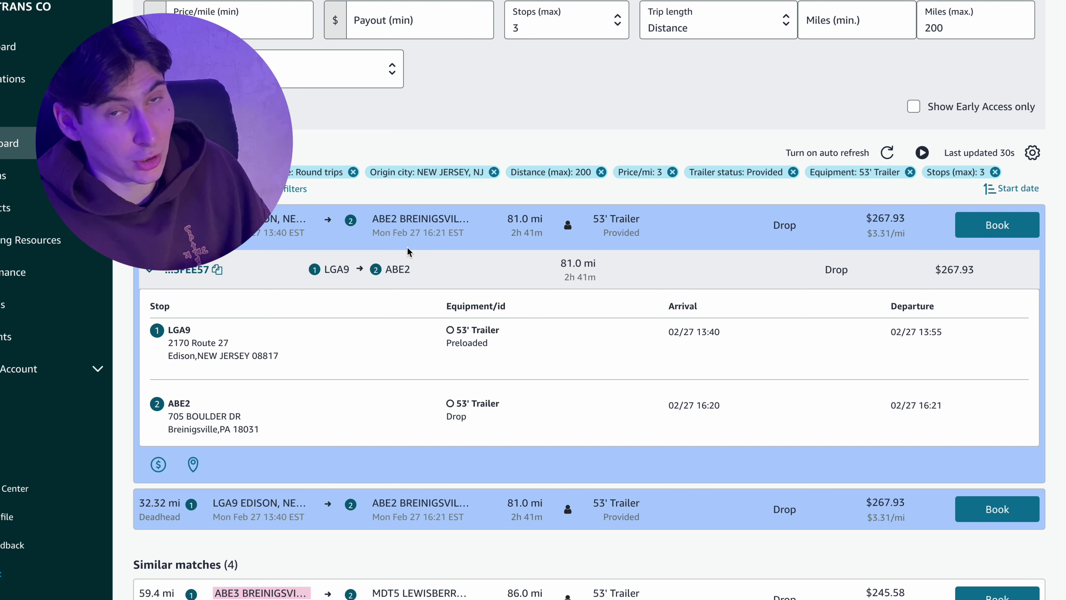
{"action": "left_click", "coordinate": [412, 239]}
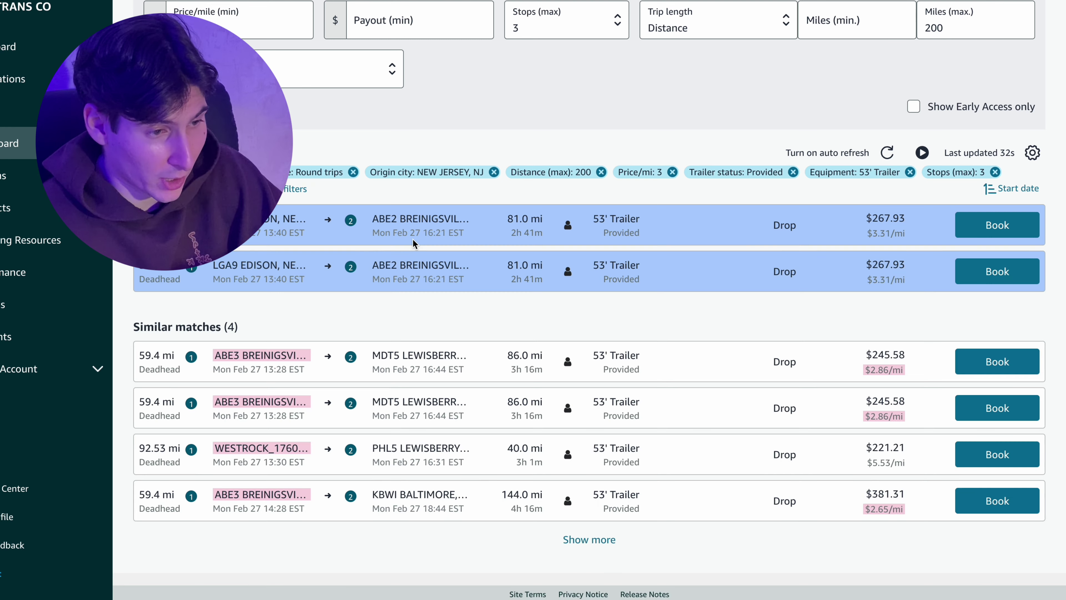
- Compare the explanations of the Include and Include Only facility rules in Other settings and close the dialog without changes
{"action": "scroll", "coordinate": [621, 189], "scroll_direction": "up", "scroll_amount": 7}
{"action": "left_click", "coordinate": [634, 168]}
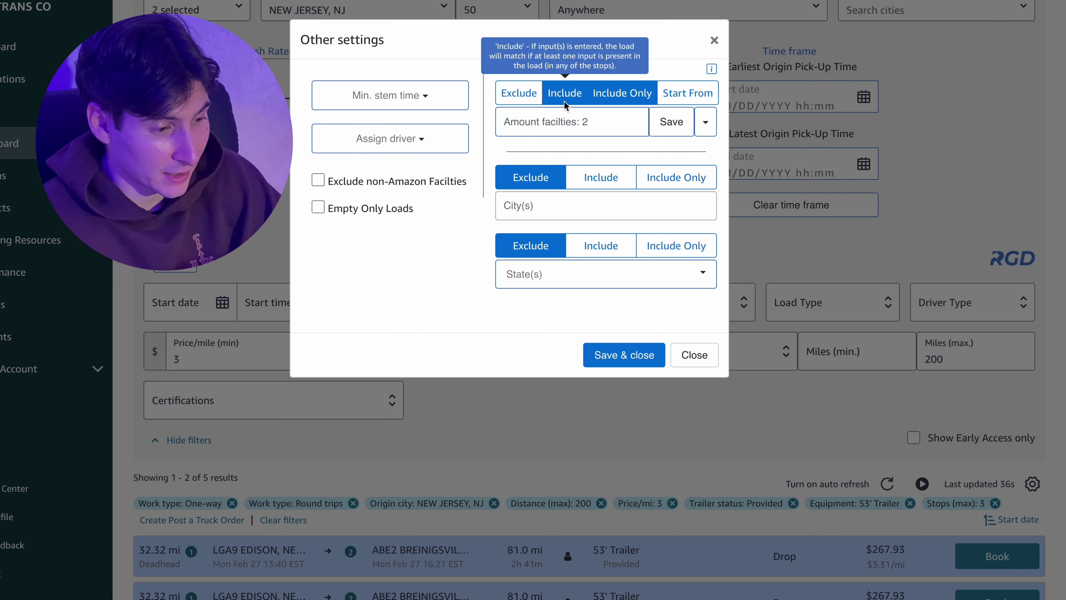
{"action": "mouse_move", "coordinate": [570, 121]}
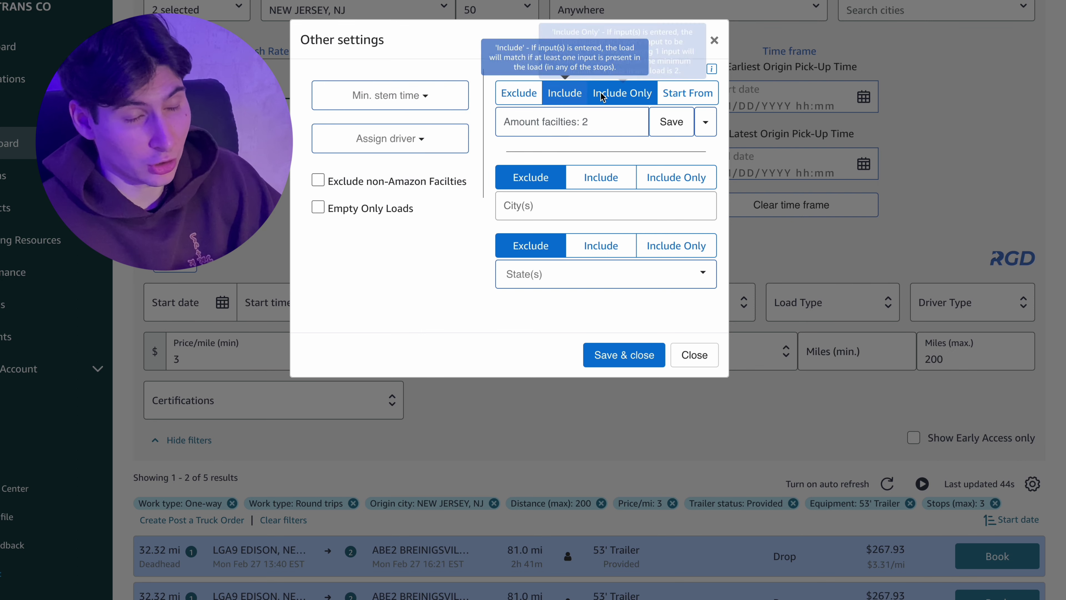
{"action": "left_click", "coordinate": [613, 97]}
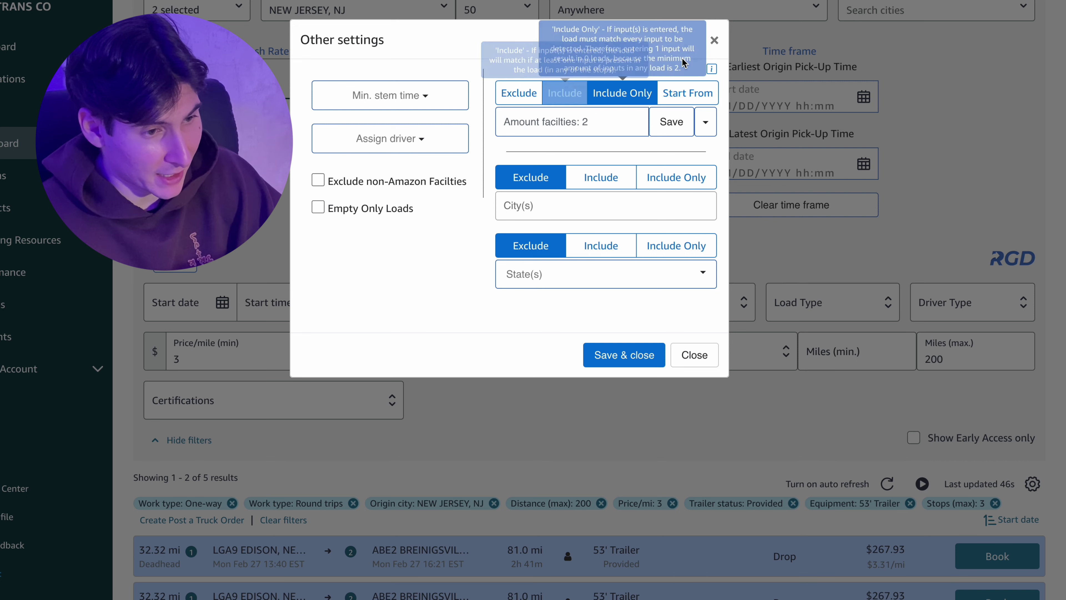
{"action": "left_click", "coordinate": [715, 41]}
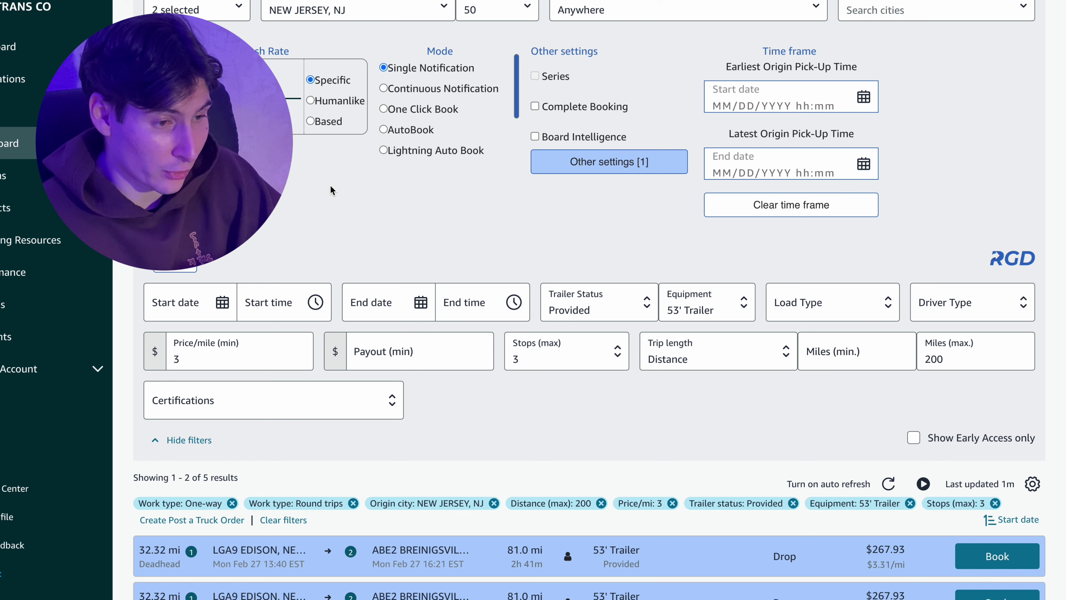
- Reopen Other settings, review the facility rule explanations, and switch the facility rule to Start From
{"action": "left_click", "coordinate": [582, 165]}
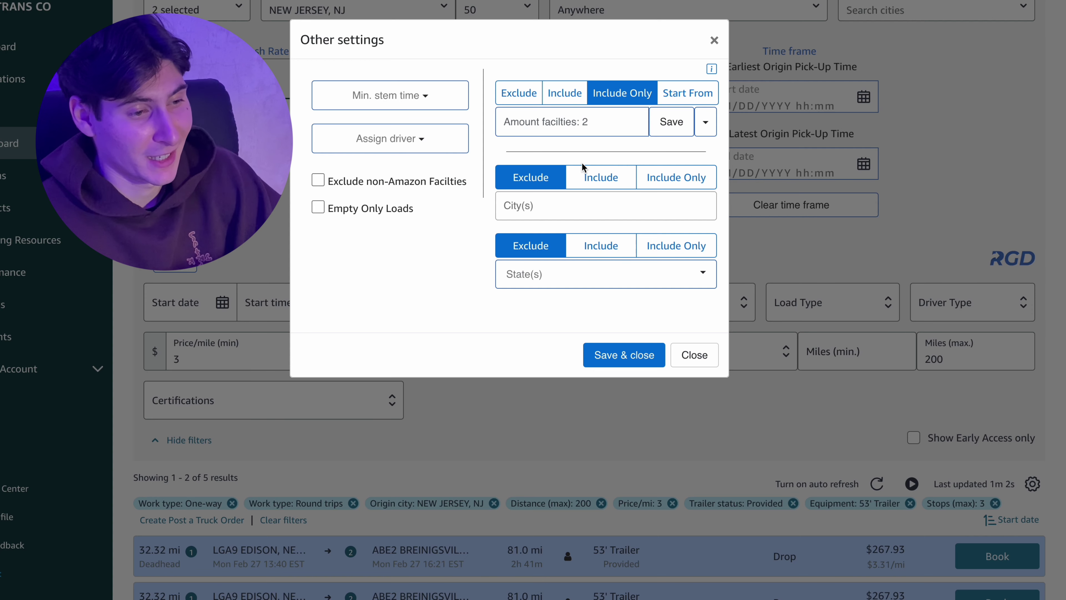
{"action": "mouse_move", "coordinate": [504, 109]}
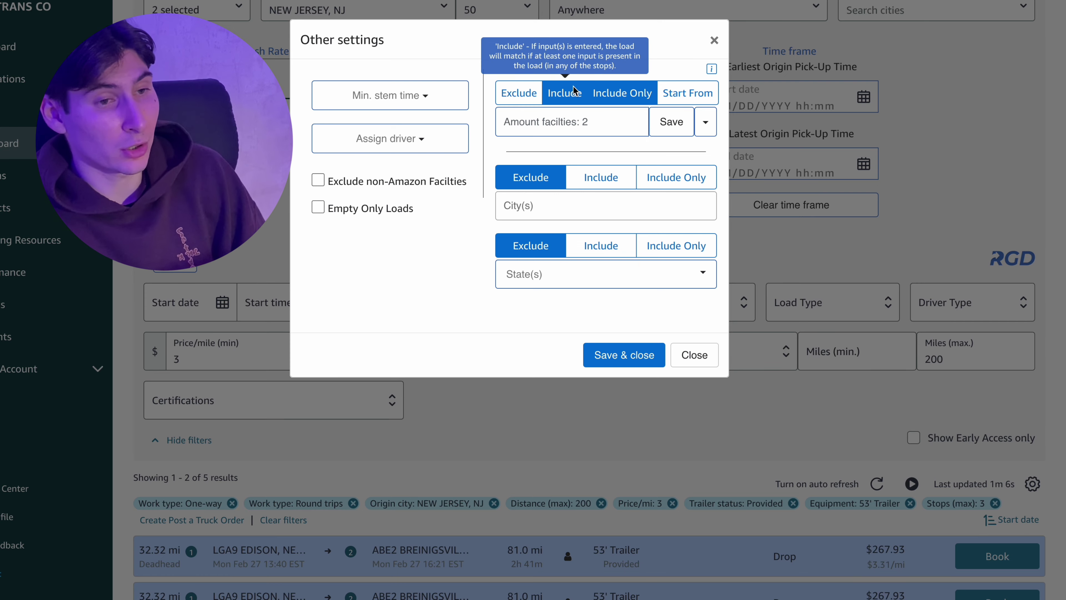
{"action": "mouse_move", "coordinate": [478, 124]}
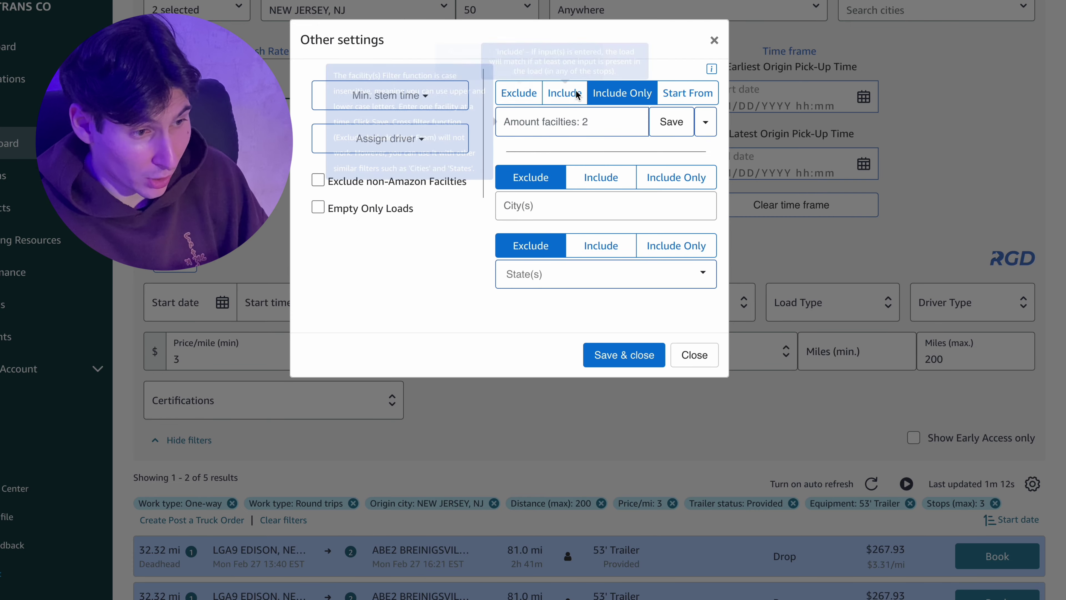
{"action": "mouse_move", "coordinate": [546, 196]}
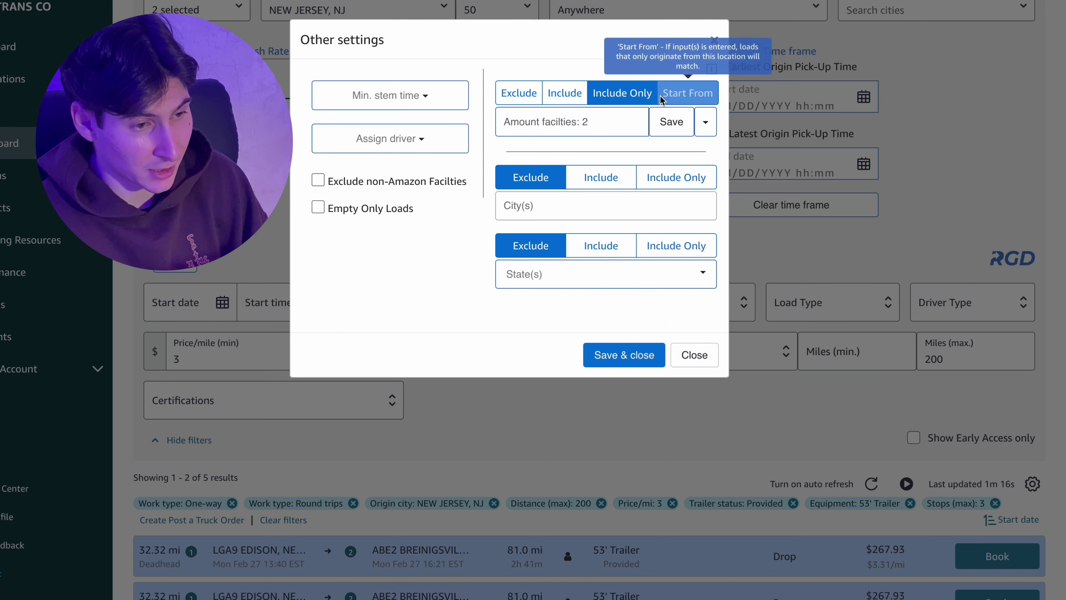
{"action": "left_click", "coordinate": [700, 96]}
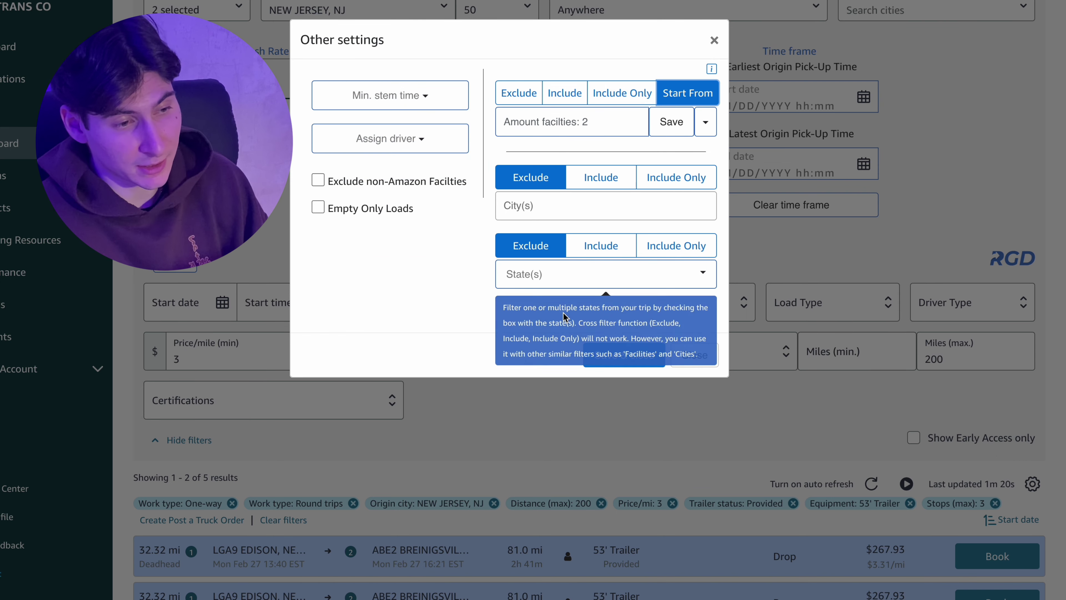
- Clear all saved facilities from the facility filter, save the Other settings with the Start From rule, and run the load search
{"action": "mouse_move", "coordinate": [681, 104]}
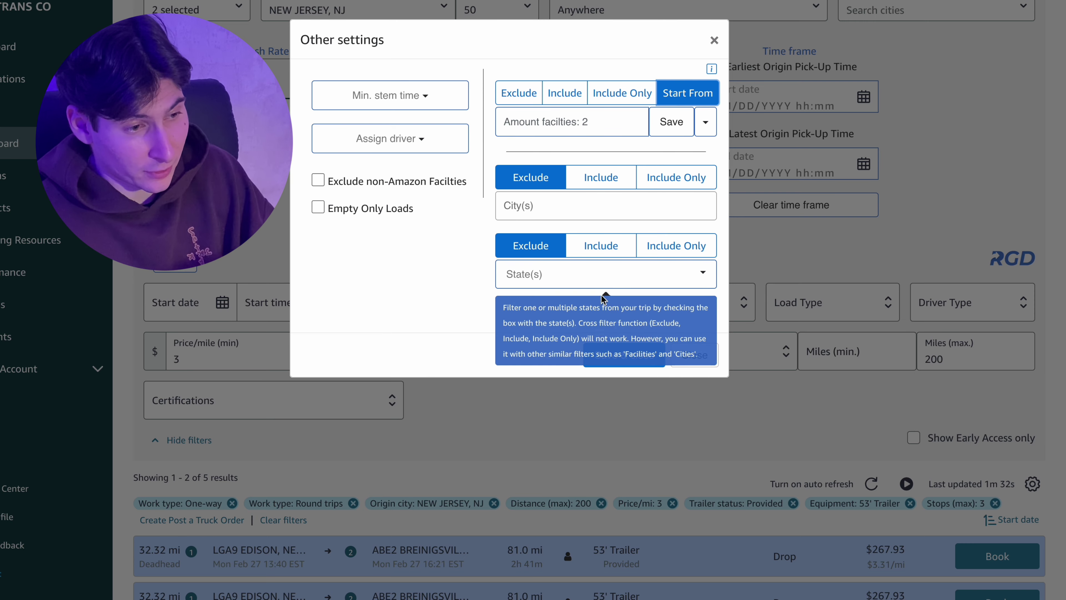
{"action": "left_click", "coordinate": [705, 121]}
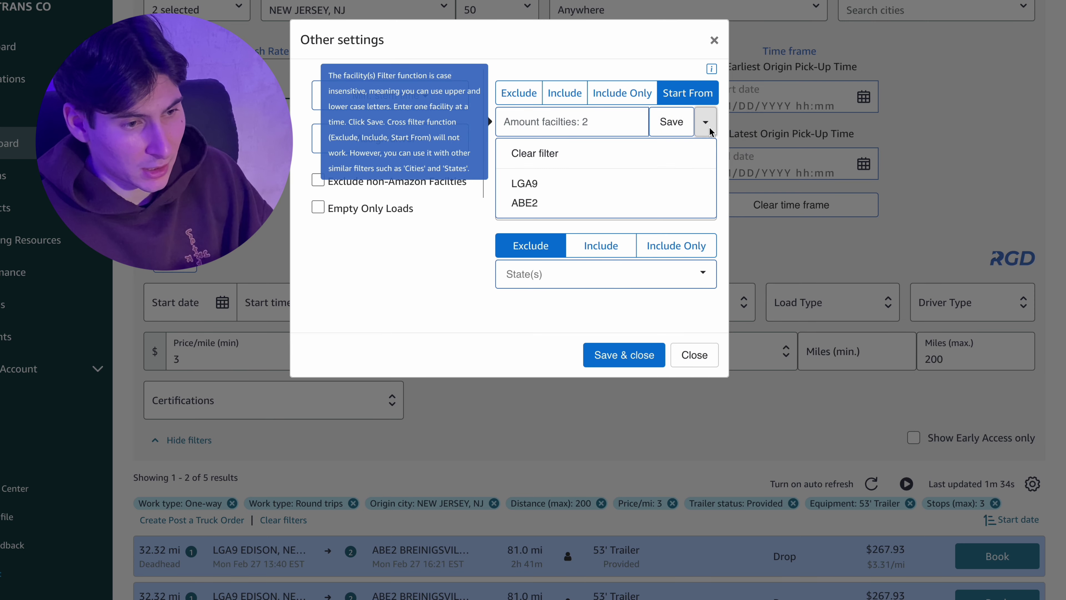
{"action": "left_click", "coordinate": [655, 154]}
{"action": "left_click", "coordinate": [608, 359]}
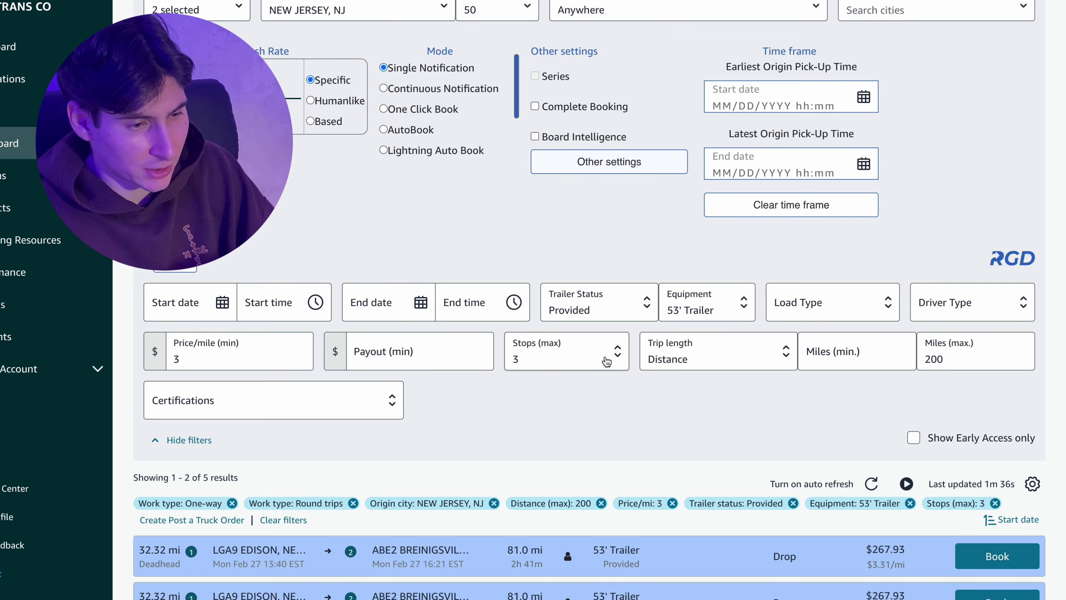
{"action": "scroll", "coordinate": [421, 201], "scroll_direction": "down", "scroll_amount": 3}
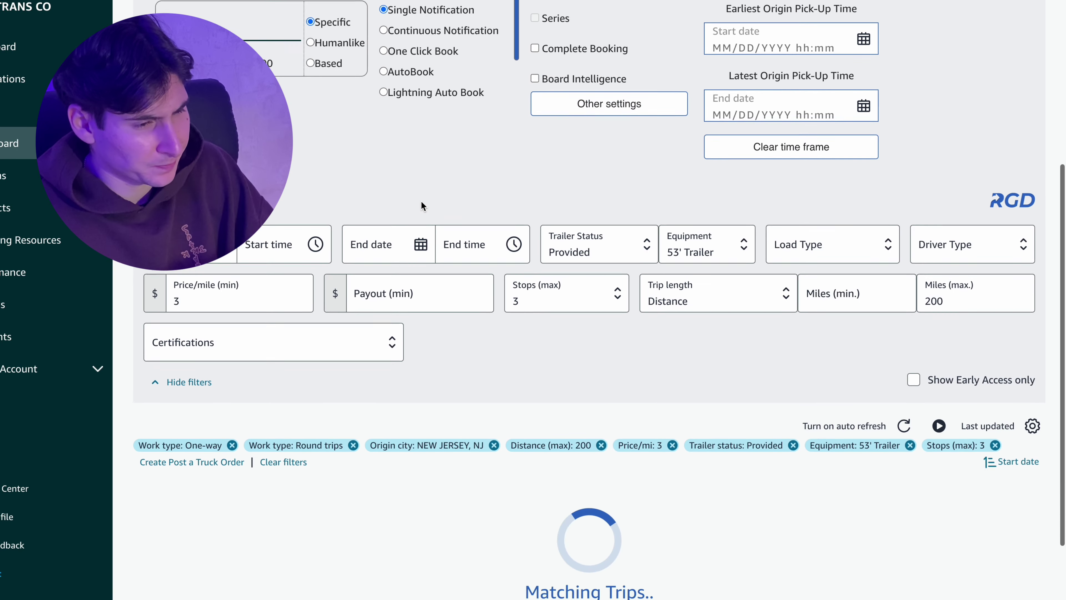
{"action": "scroll", "coordinate": [422, 202], "scroll_direction": "down", "scroll_amount": 5}
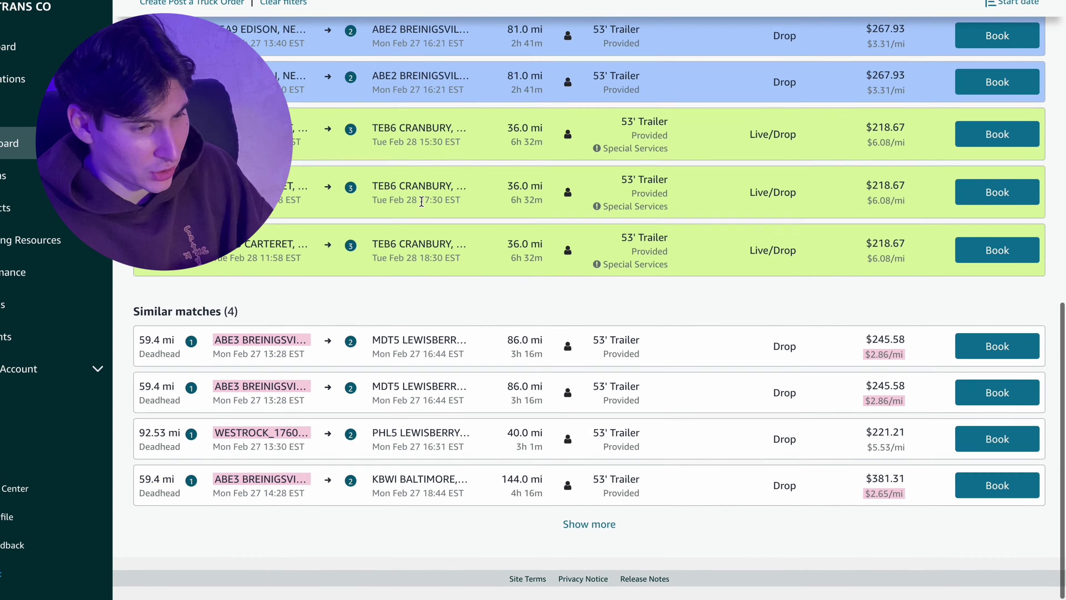
- Set the minimum price per mile to 2, rerun the load search and look through the matching loads
{"action": "scroll", "coordinate": [317, 266], "scroll_direction": "up", "scroll_amount": 7}
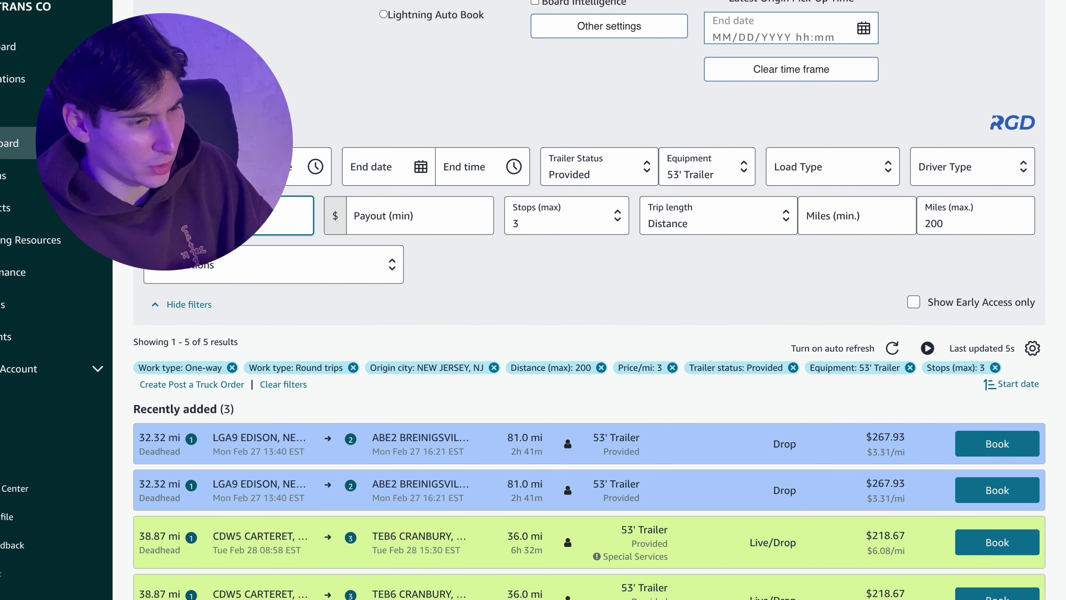
{"action": "left_click", "coordinate": [310, 97]}
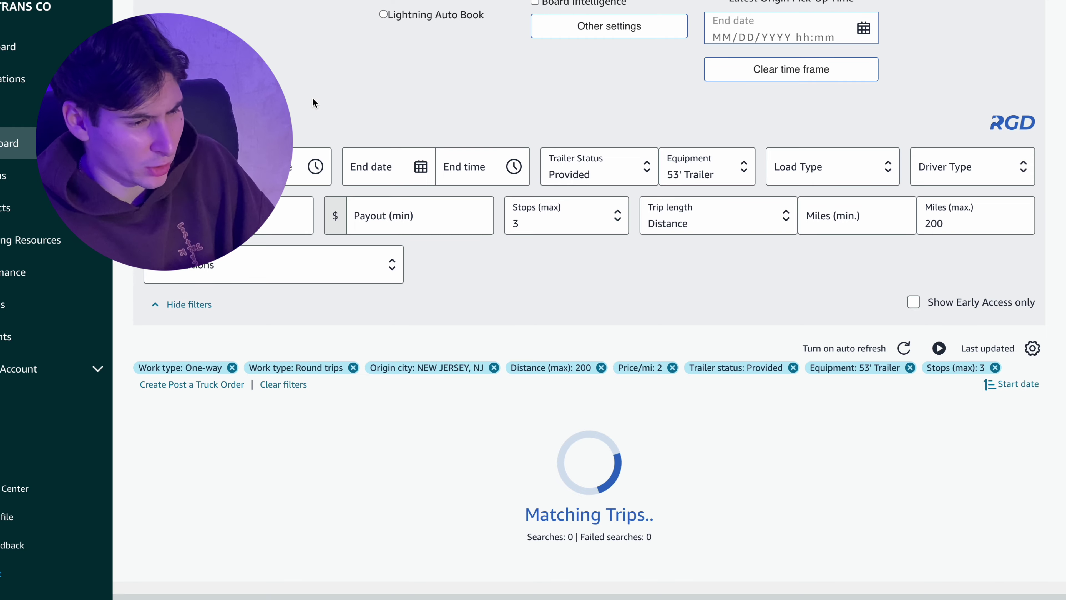
{"action": "scroll", "coordinate": [313, 103], "scroll_direction": "down", "scroll_amount": 4}
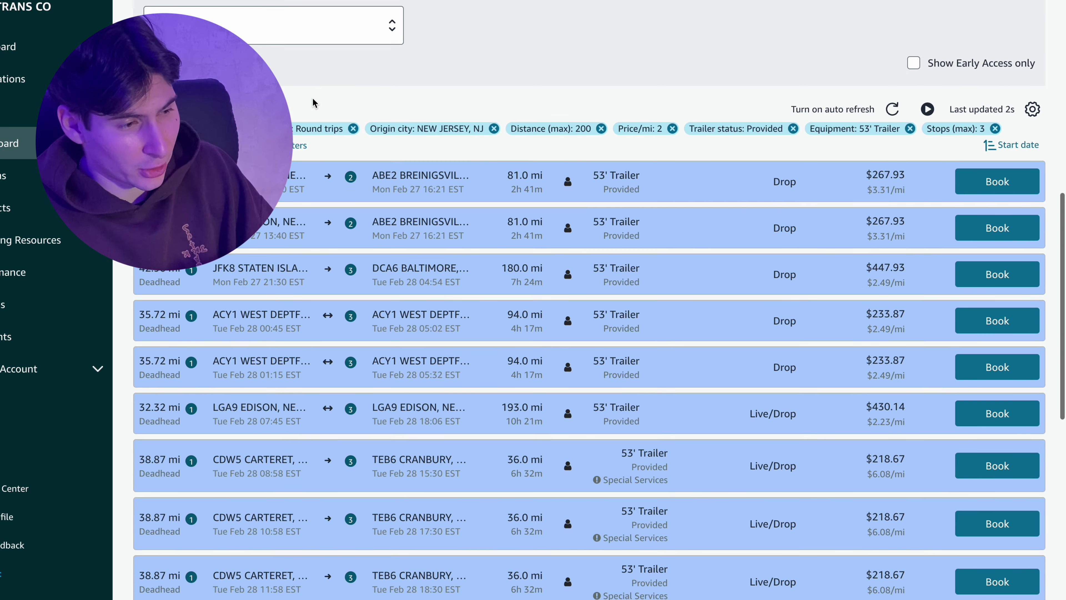
{"action": "scroll", "coordinate": [313, 100], "scroll_direction": "down", "scroll_amount": 5}
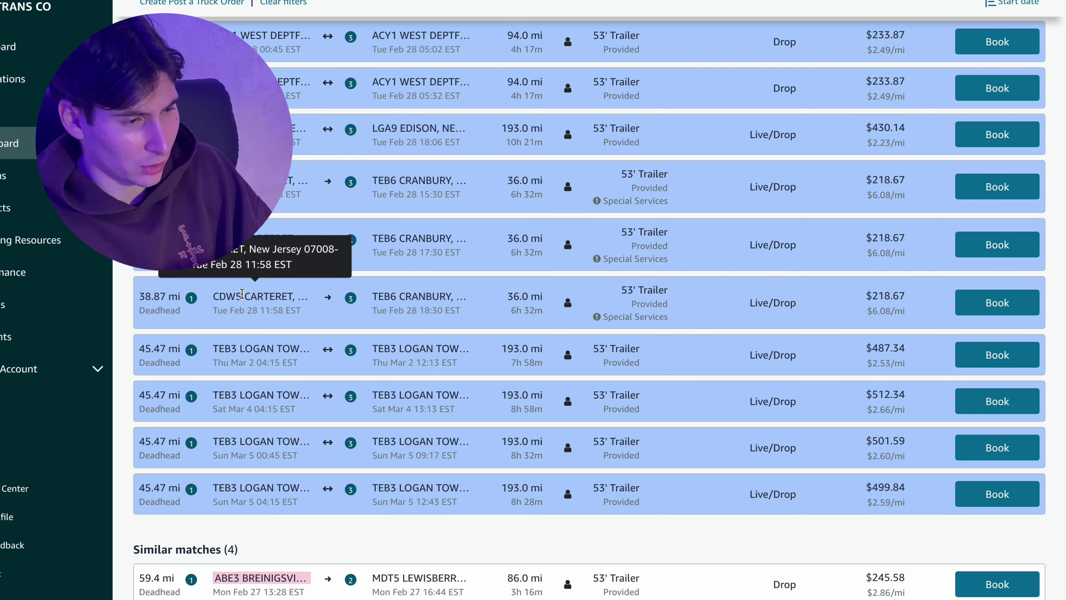
{"action": "scroll", "coordinate": [296, 209], "scroll_direction": "up", "scroll_amount": 4}
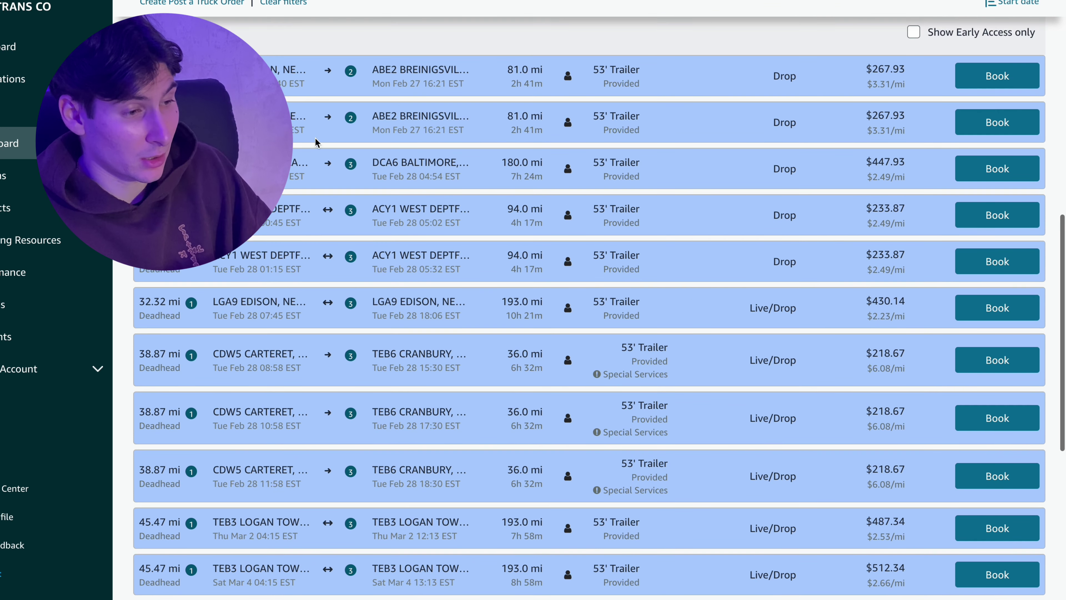
- Expand the JFK8 to DCA6 load and its first leg, and copy the JFK8 facility code from the first stop
{"action": "left_click", "coordinate": [332, 172]}
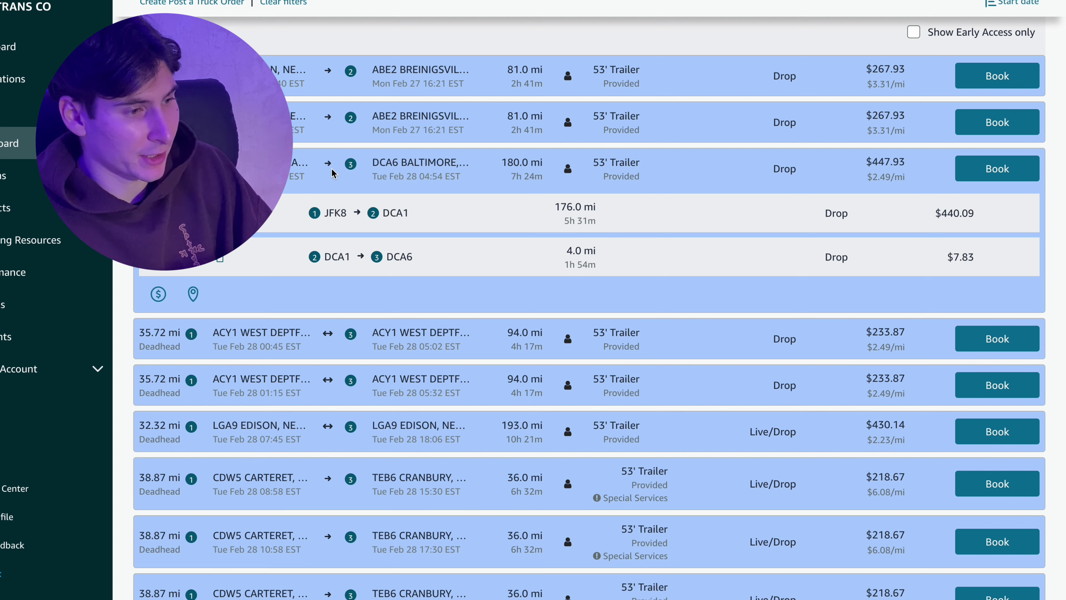
{"action": "left_click", "coordinate": [274, 221]}
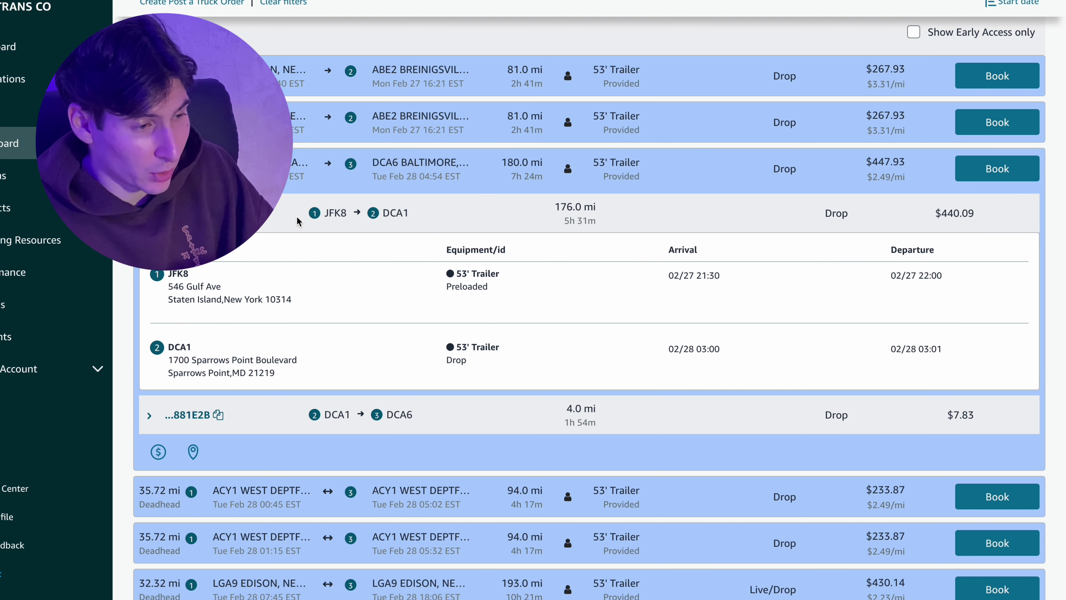
{"action": "scroll", "coordinate": [383, 153], "scroll_direction": "up", "scroll_amount": 1}
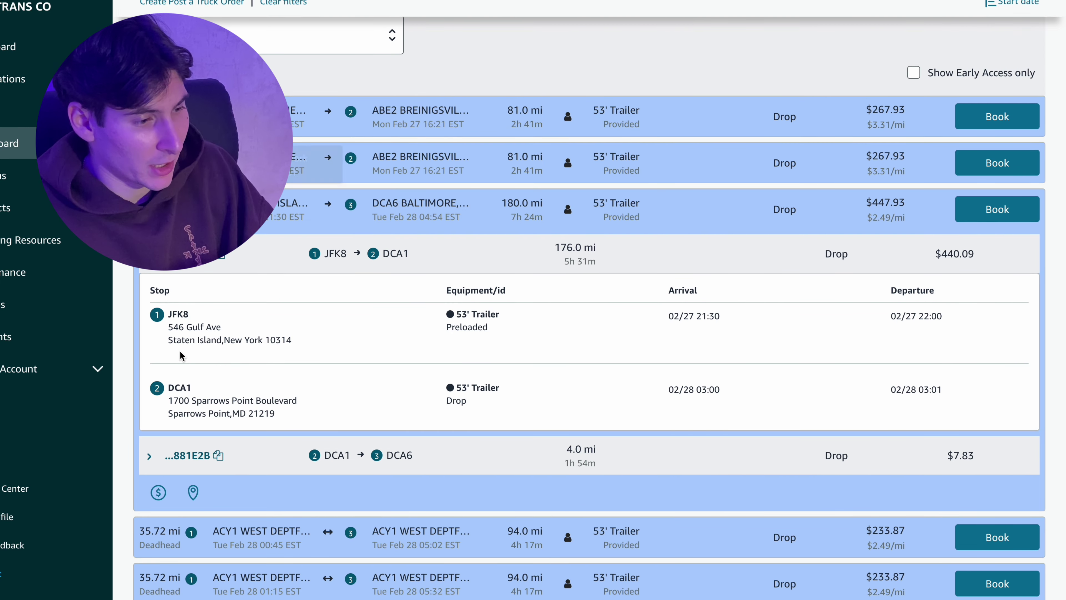
{"action": "left_click", "coordinate": [170, 315]}
{"action": "left_click_drag", "start_coordinate": [170, 315], "coordinate": [195, 315]}
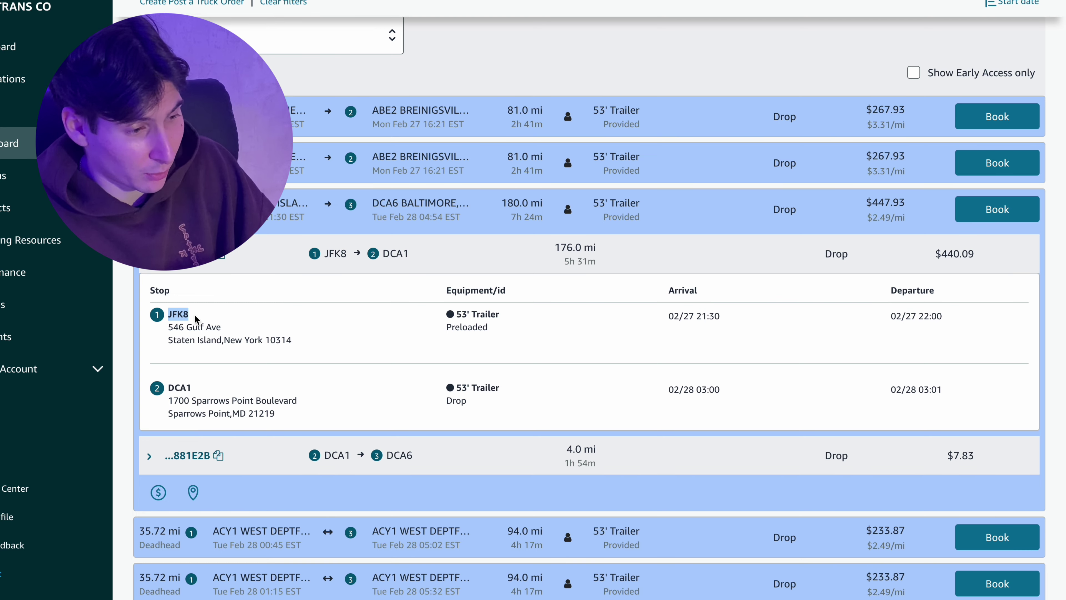
- Save JFK8 as the Start From facility in Other settings, save and close the dialog, and start the load search
{"action": "scroll", "coordinate": [195, 315], "scroll_direction": "up", "scroll_amount": 10}
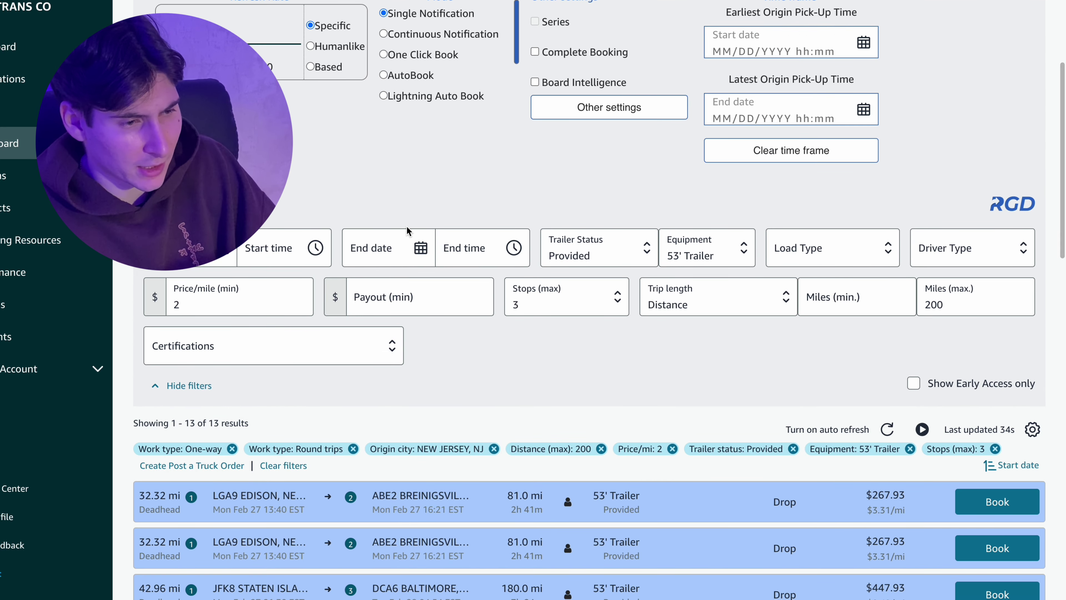
{"action": "scroll", "coordinate": [311, 331], "scroll_direction": "down", "scroll_amount": 4}
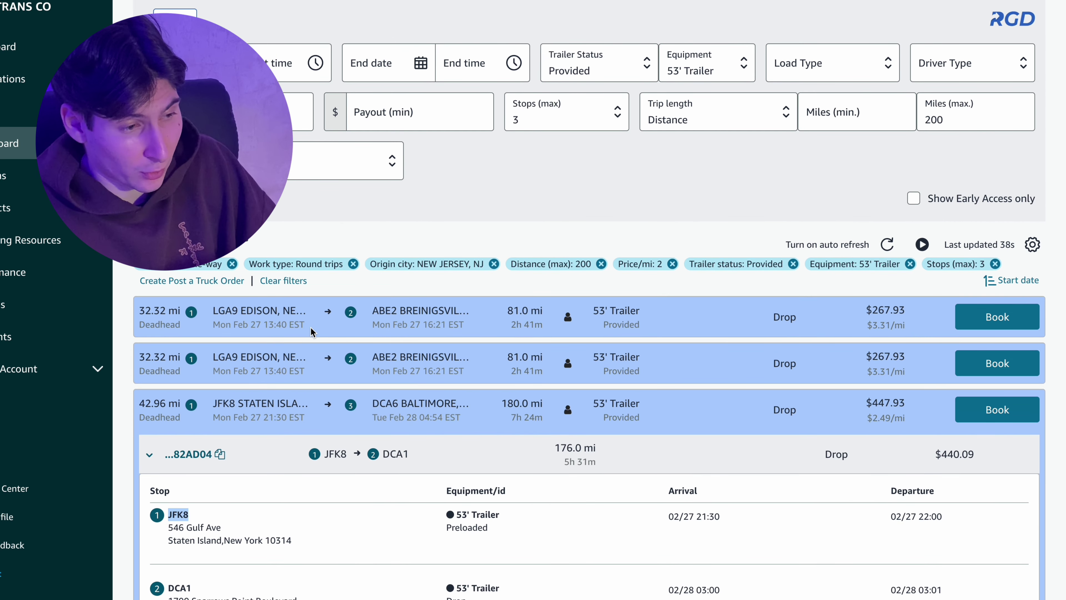
{"action": "scroll", "coordinate": [311, 331], "scroll_direction": "up", "scroll_amount": 6}
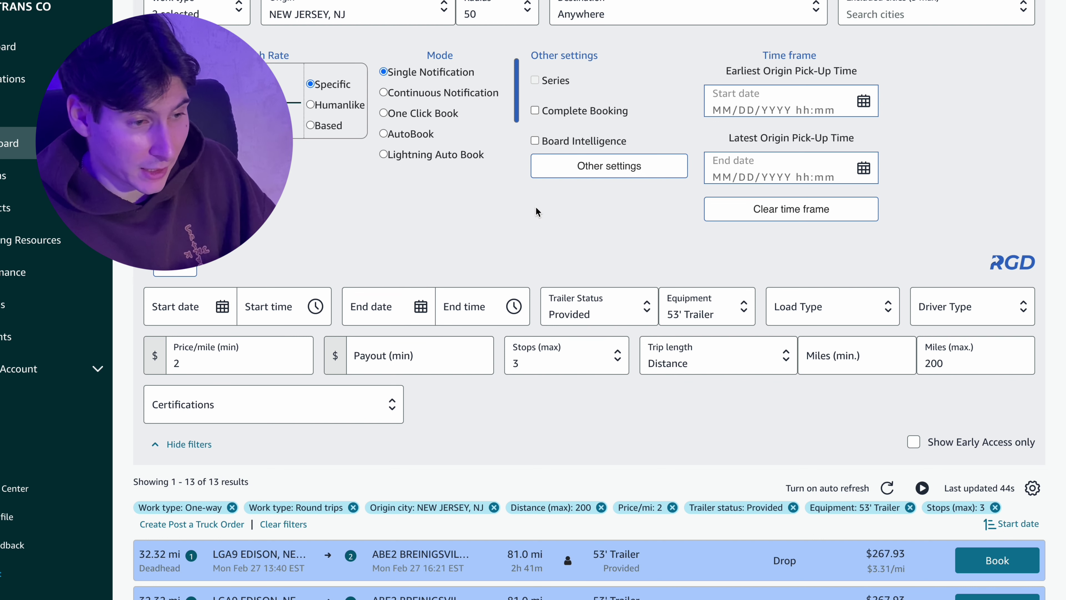
{"action": "left_click", "coordinate": [580, 167]}
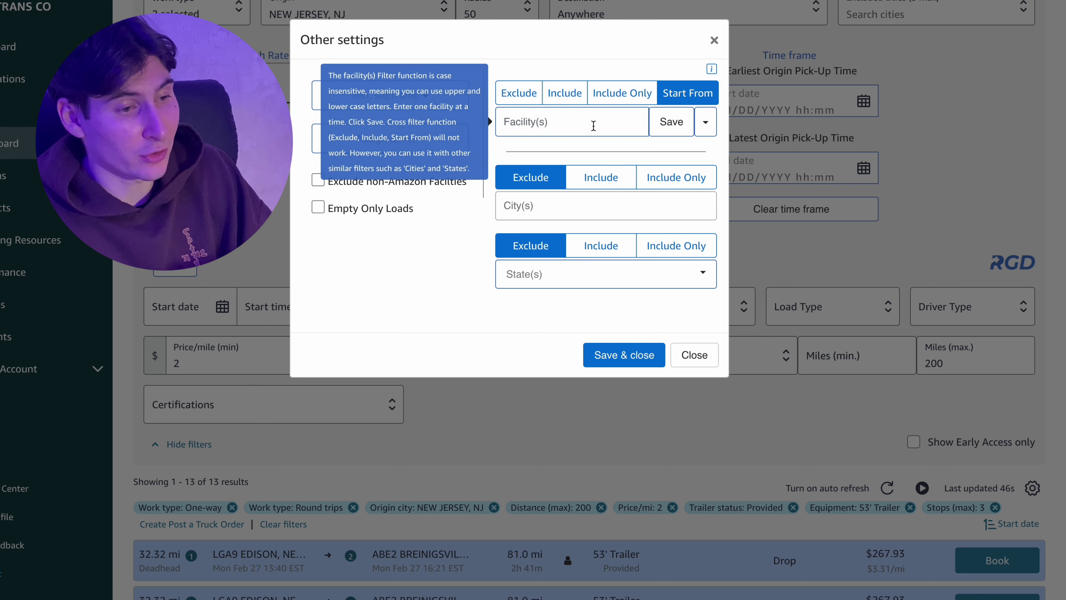
{"action": "left_click", "coordinate": [588, 128]}
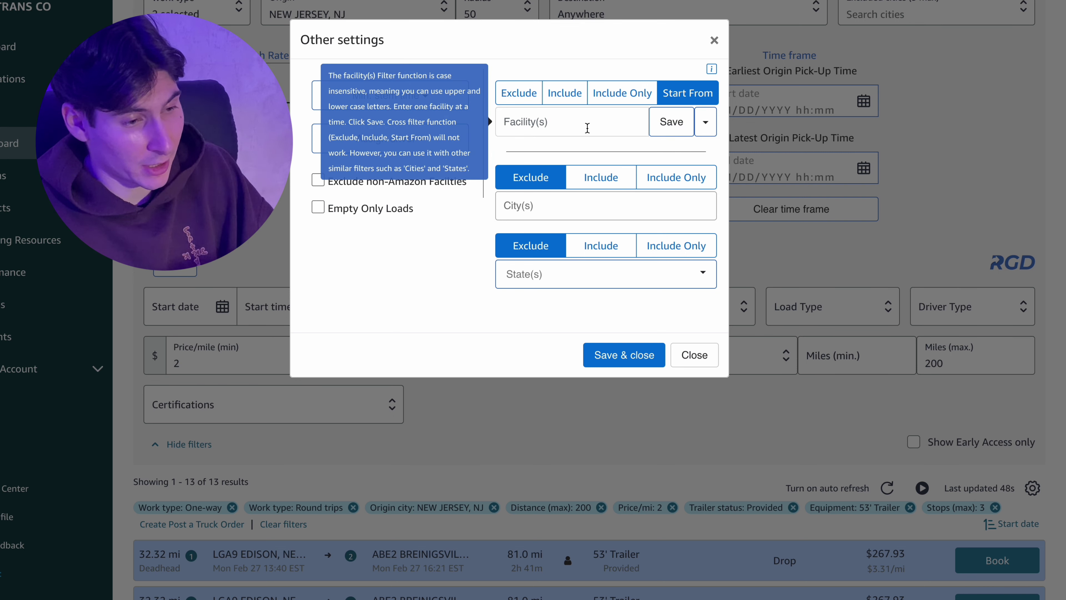
{"action": "type", "text": "JFK8"}
{"action": "left_click", "coordinate": [671, 122]}
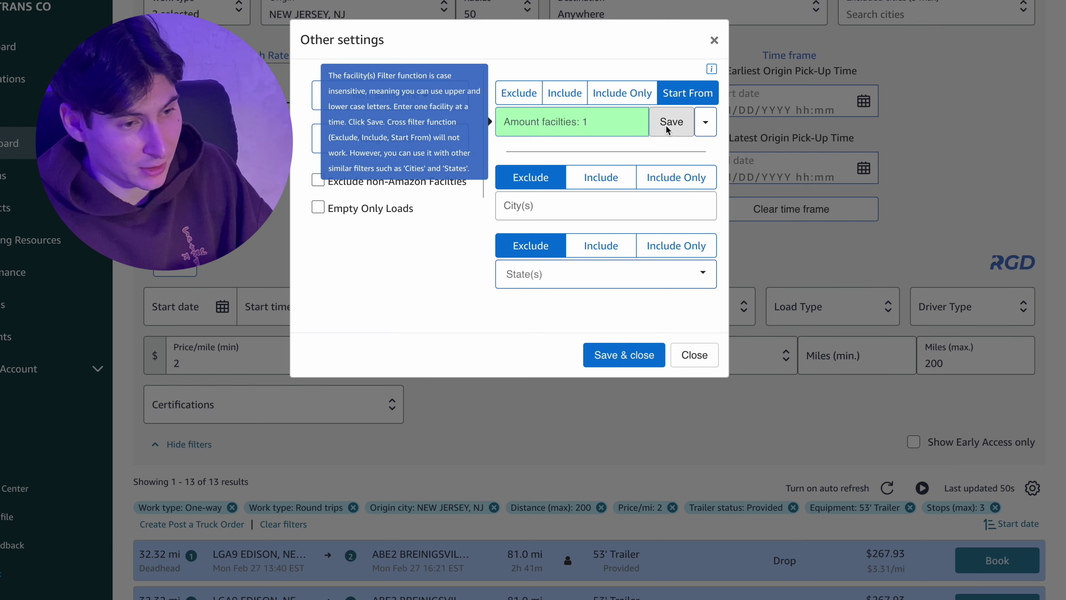
{"action": "left_click", "coordinate": [612, 365]}
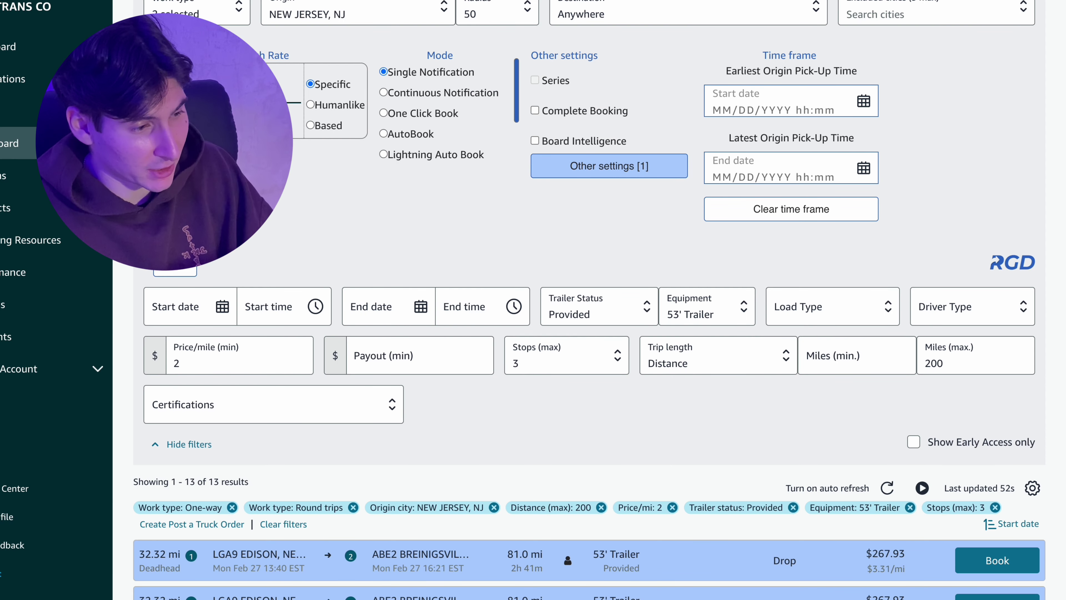
{"action": "left_click", "coordinate": [175, 272]}
- Check the legs and starting facility of the highlighted JFK8 to DCA6 load and collapse it
{"action": "scroll", "coordinate": [345, 197], "scroll_direction": "down", "scroll_amount": 1}
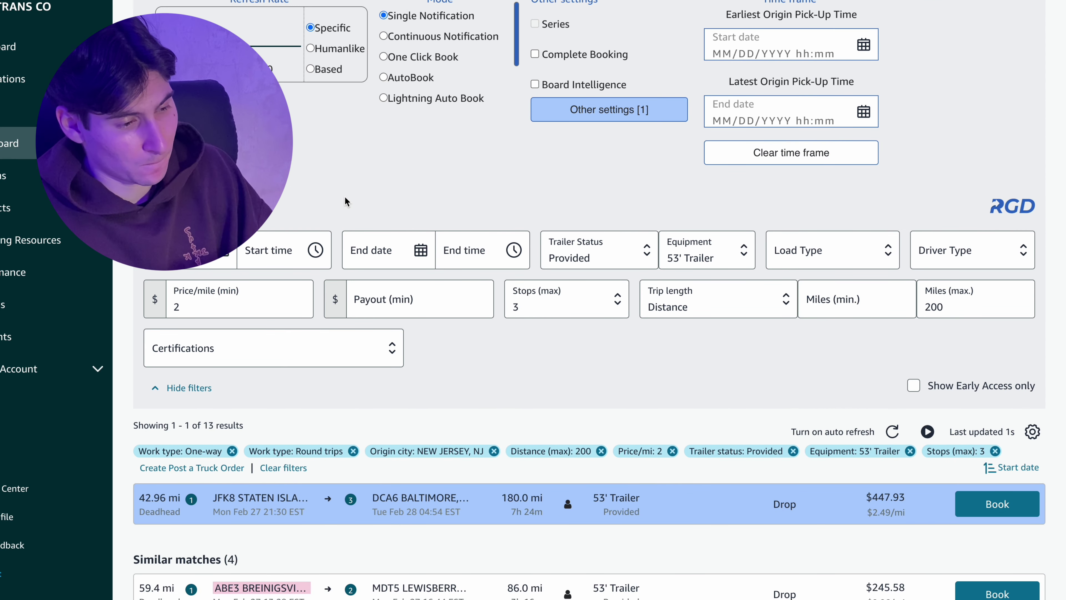
{"action": "left_click", "coordinate": [307, 506]}
{"action": "scroll", "coordinate": [362, 425], "scroll_direction": "down", "scroll_amount": 1}
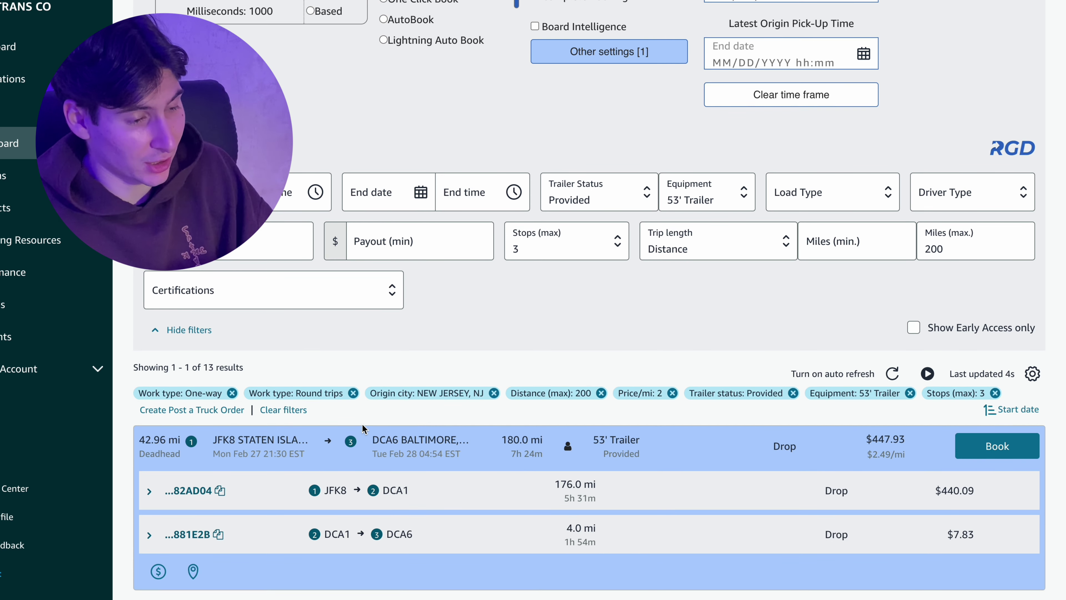
{"action": "left_click", "coordinate": [216, 441]}
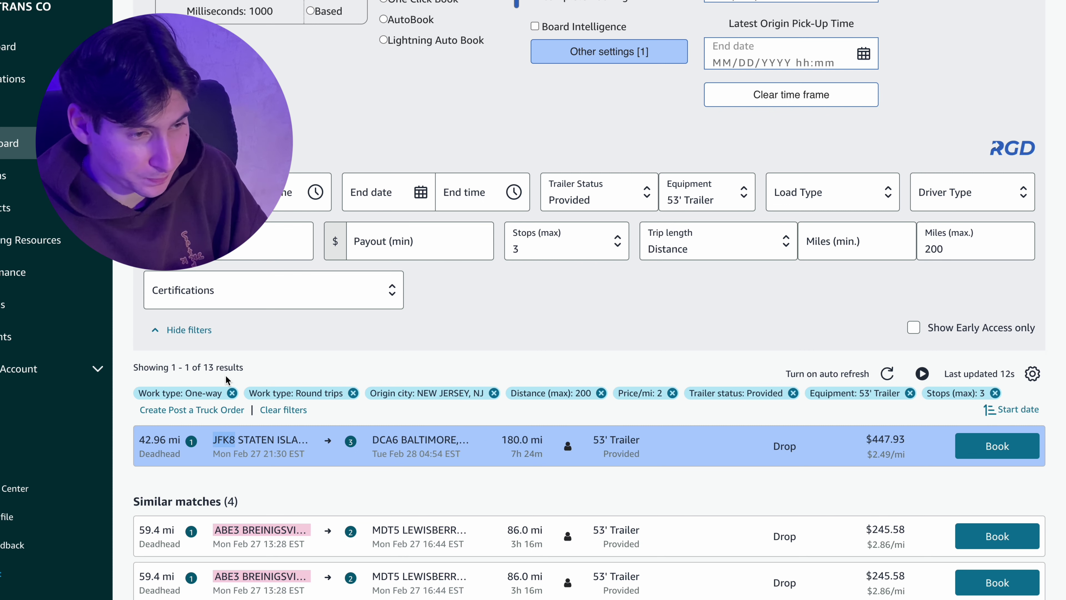
- Set the facility rule to Exclude in Other settings, clear the saved JFK8 facility, save the dialog and restart the load search
{"action": "scroll", "coordinate": [226, 375], "scroll_direction": "up", "scroll_amount": 4}
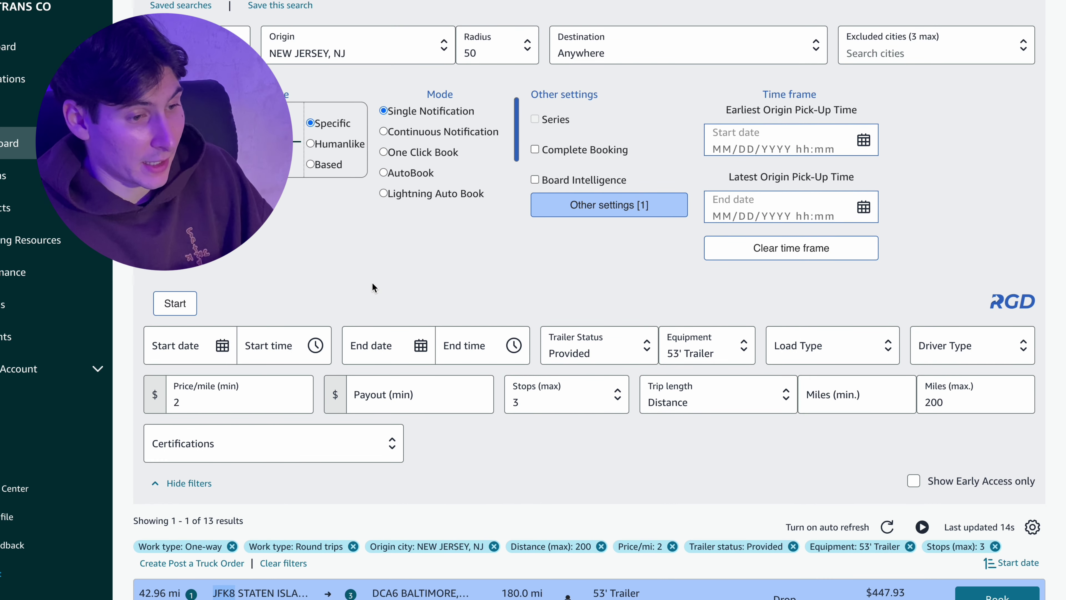
{"action": "left_click", "coordinate": [546, 207]}
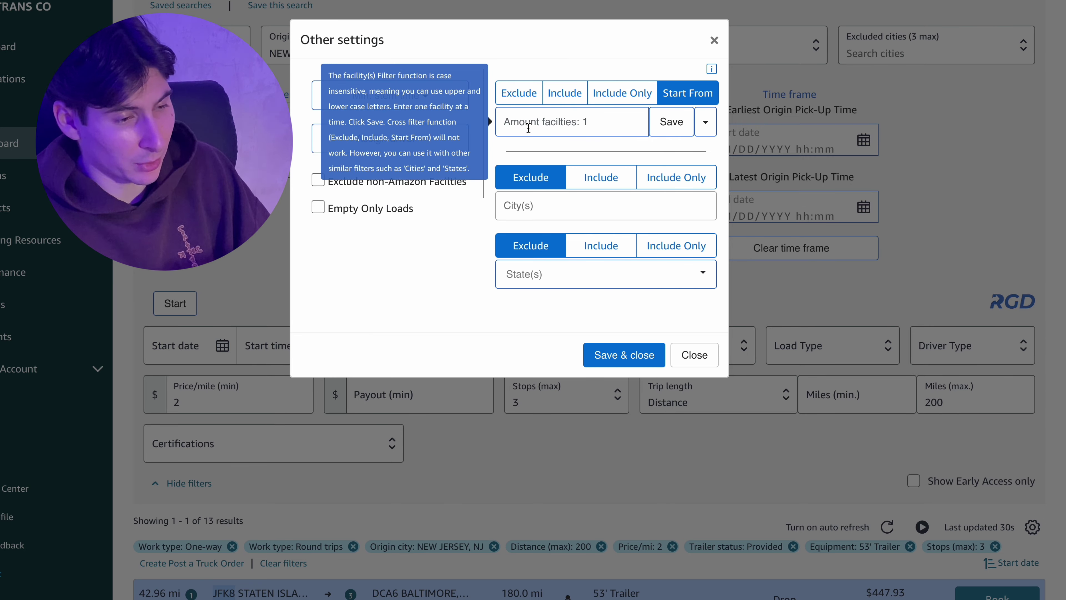
{"action": "left_click", "coordinate": [524, 103]}
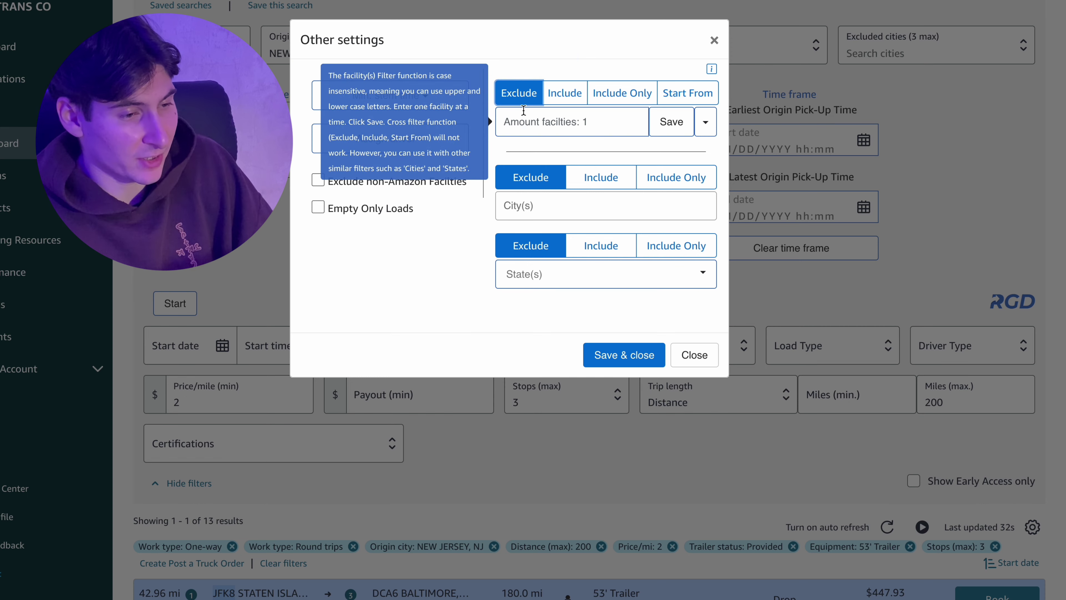
{"action": "left_click", "coordinate": [564, 92]}
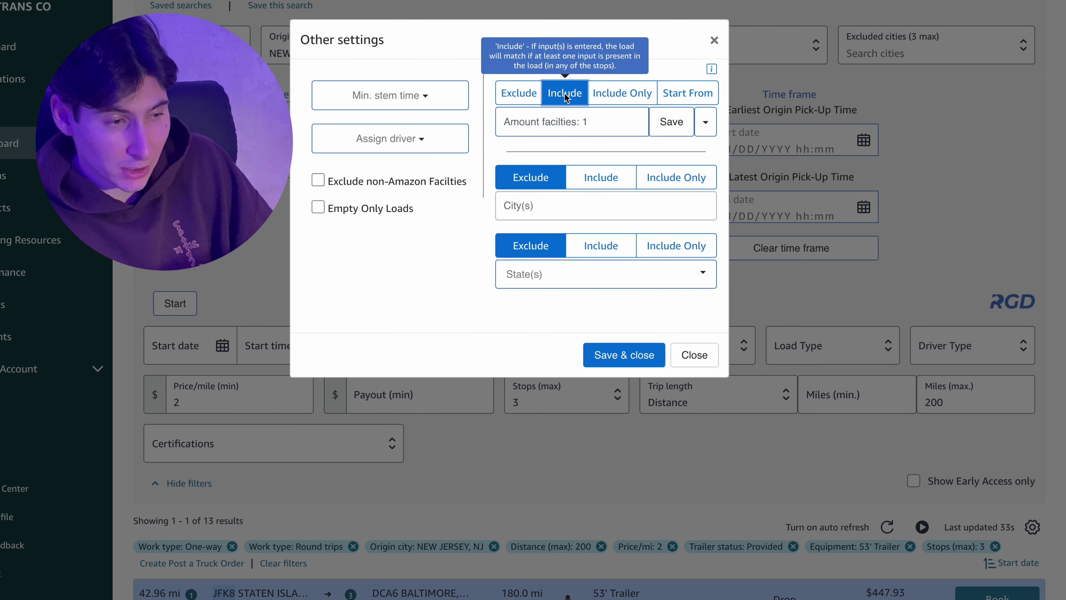
{"action": "left_click", "coordinate": [530, 96]}
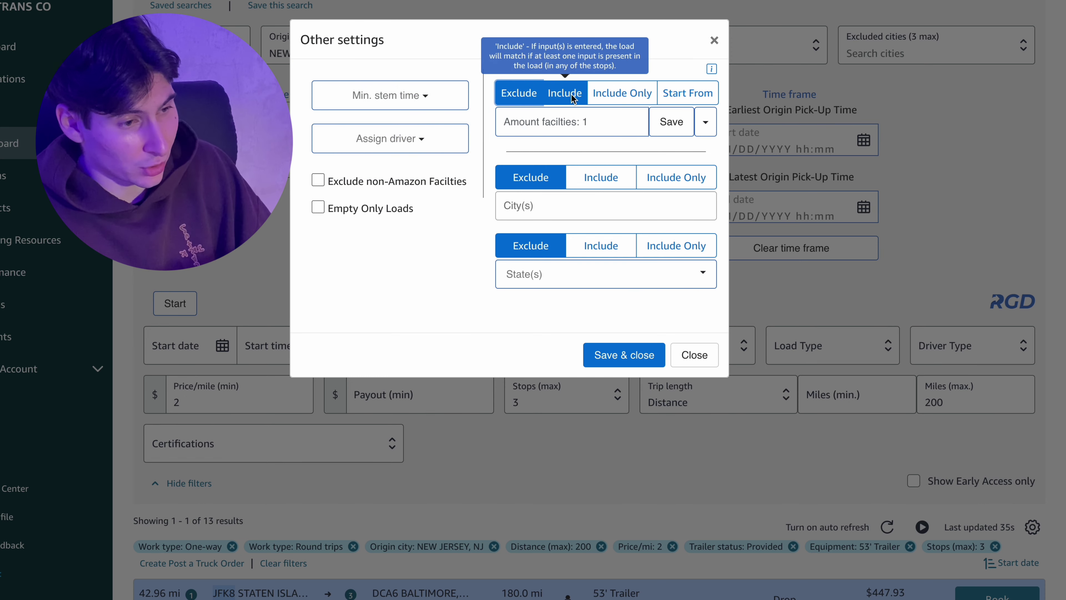
{"action": "left_click", "coordinate": [705, 123]}
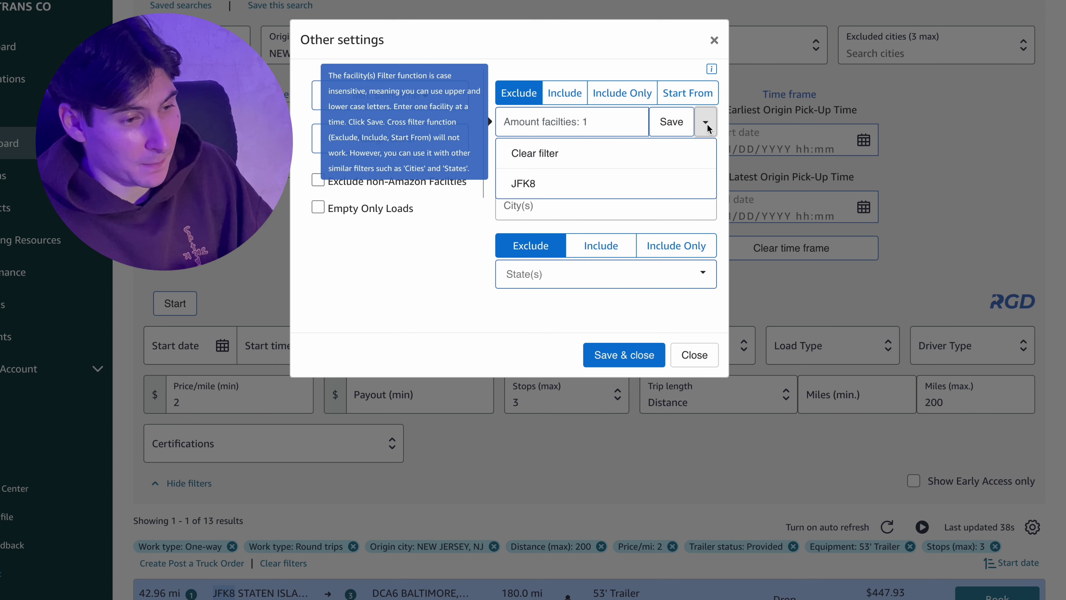
{"action": "left_click", "coordinate": [677, 152]}
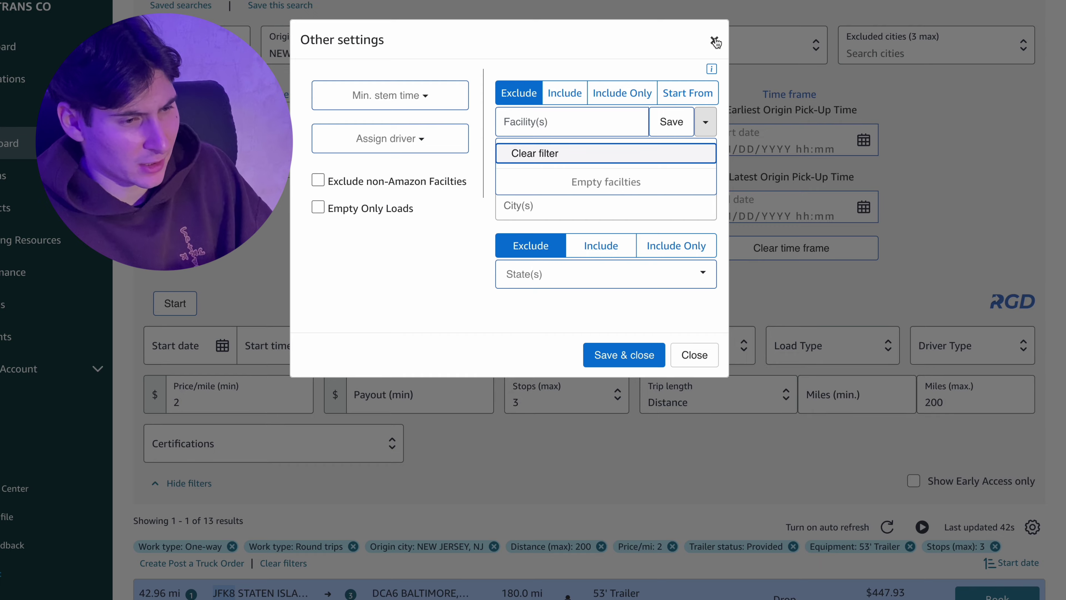
{"action": "left_click", "coordinate": [633, 362]}
{"action": "left_click", "coordinate": [171, 303]}
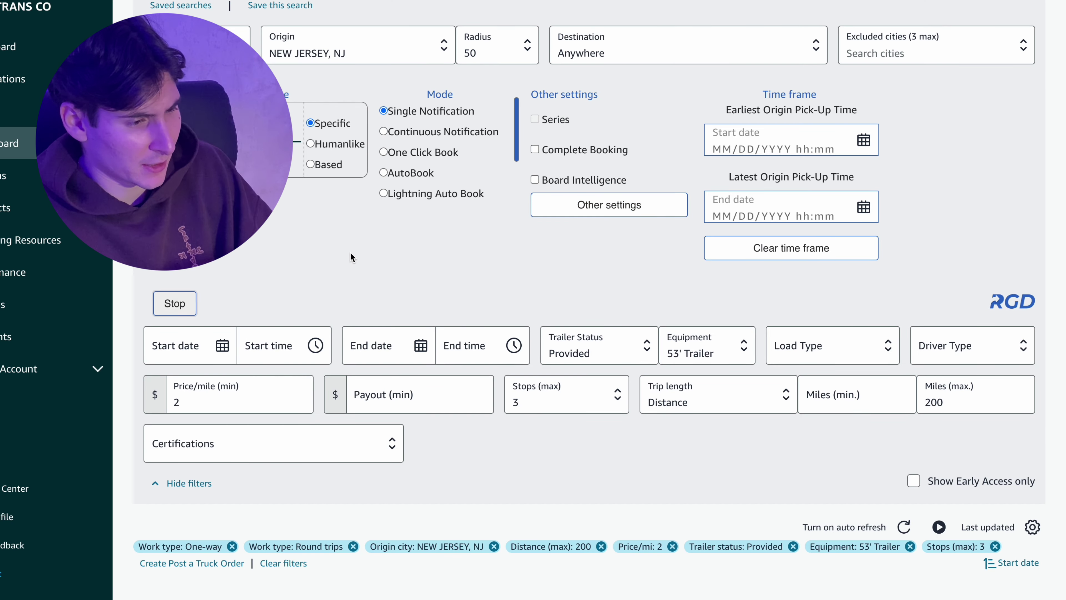
- Look over the unfiltered loads, check the stops of the first LGA9 to ABE2 load, and collapse it
{"action": "scroll", "coordinate": [350, 256], "scroll_direction": "down", "scroll_amount": 5}
{"action": "scroll", "coordinate": [301, 280], "scroll_direction": "down", "scroll_amount": 5}
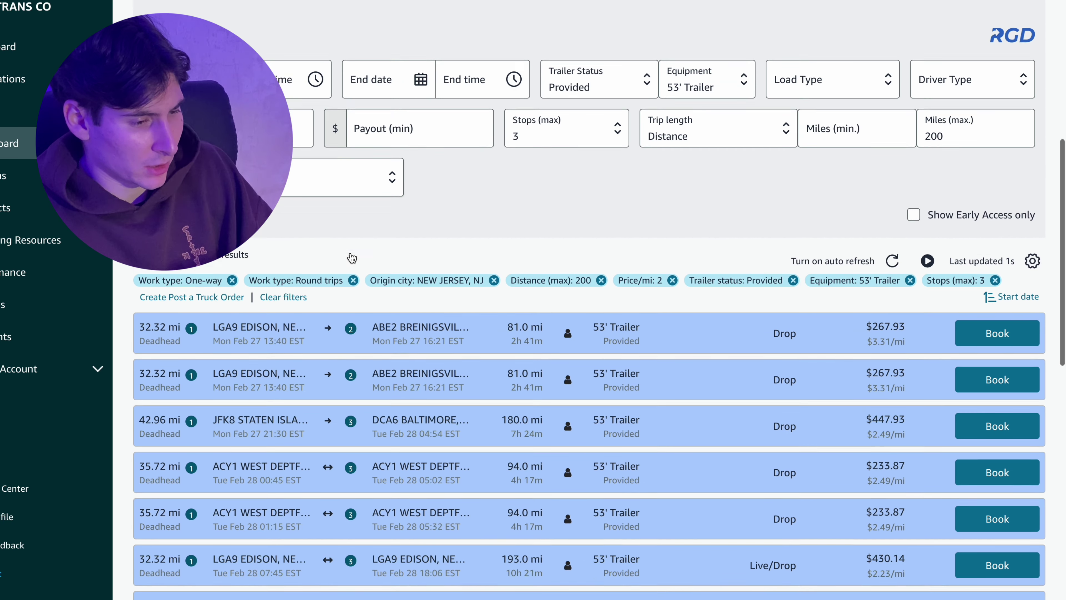
{"action": "left_click", "coordinate": [329, 195]}
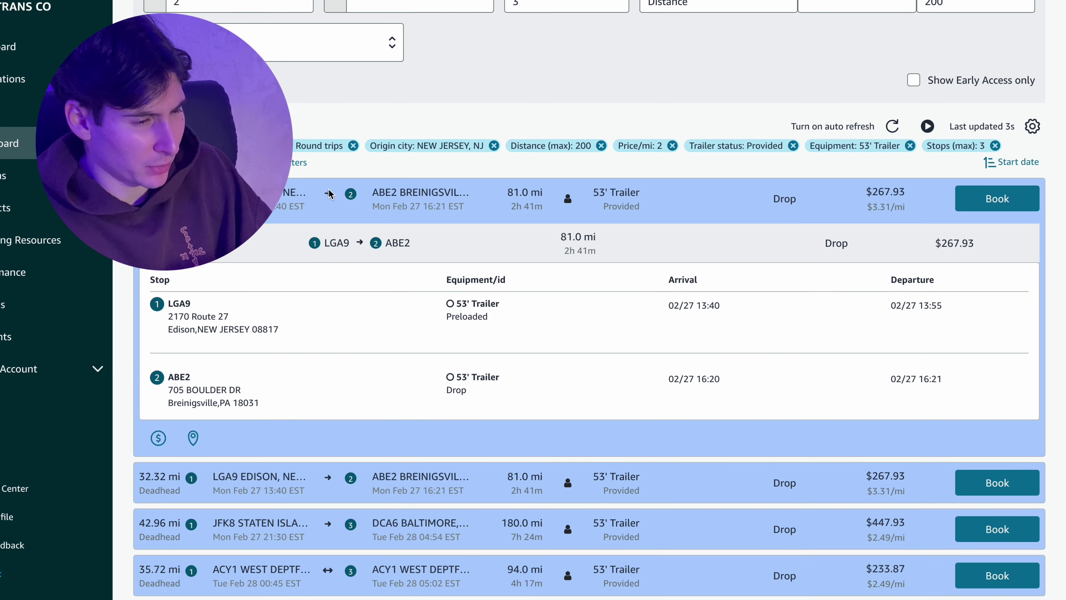
{"action": "left_click", "coordinate": [329, 194]}
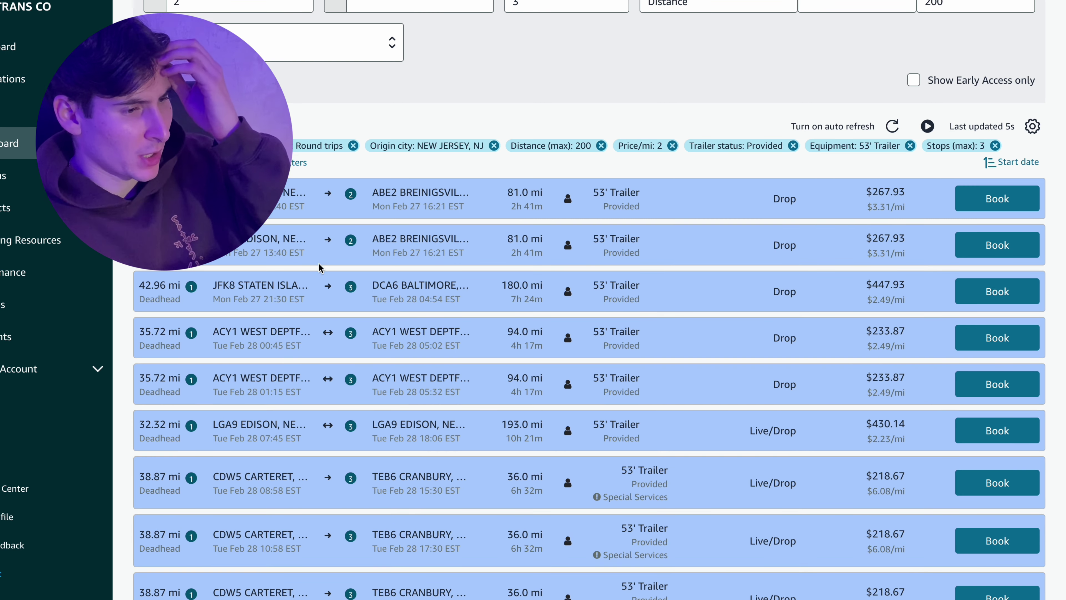
- Check the stops of the second LGA9 to ABE2 load and both legs of the JFK8 to DCA6 load, and collapse them
{"action": "left_click", "coordinate": [321, 254]}
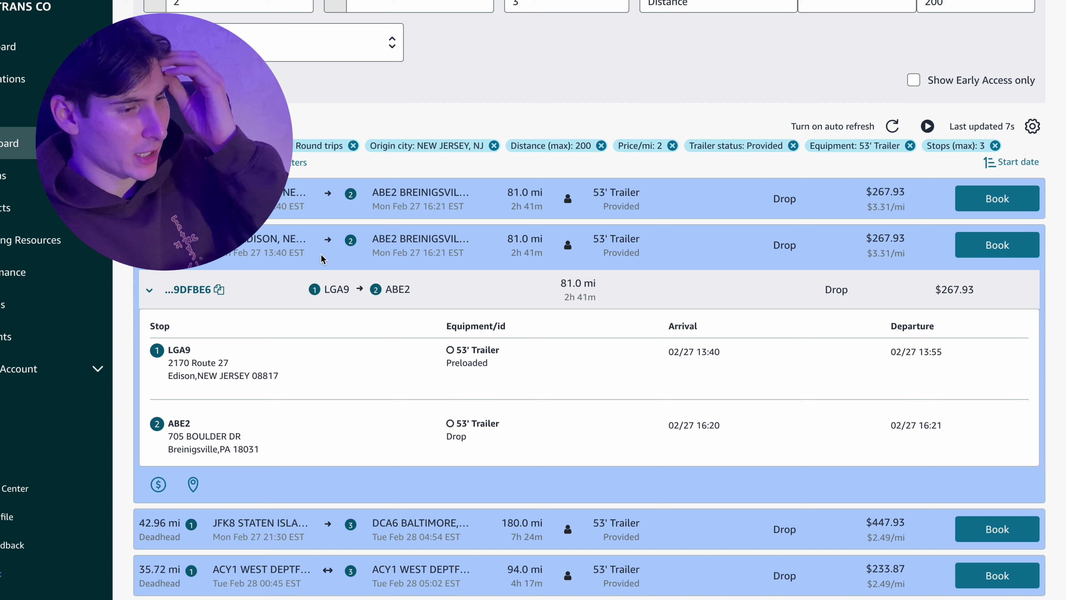
{"action": "left_click", "coordinate": [321, 254]}
{"action": "left_click", "coordinate": [320, 303]}
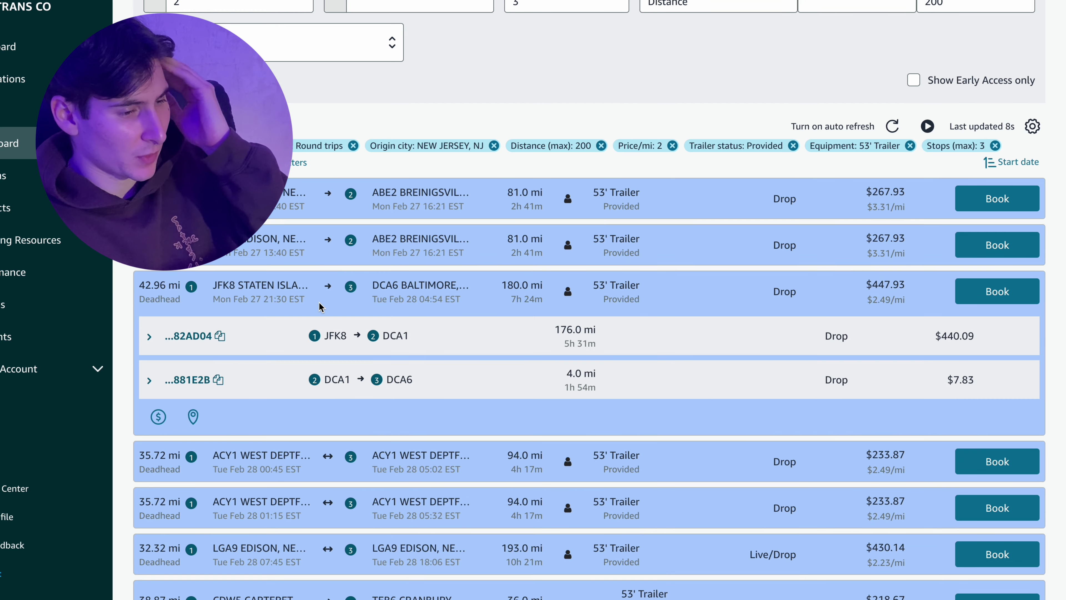
{"action": "left_click", "coordinate": [319, 339]}
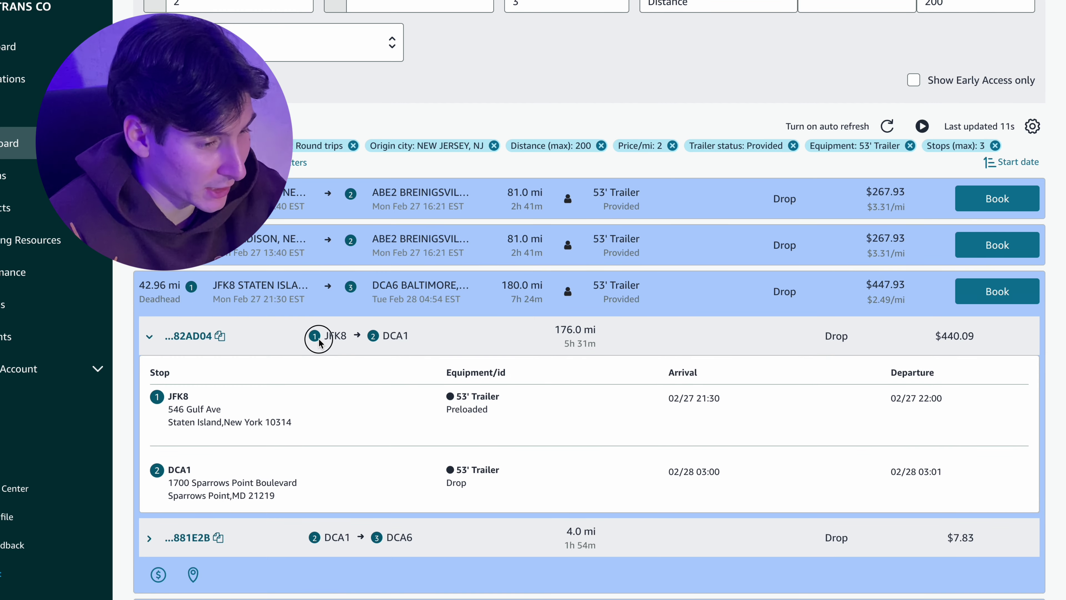
{"action": "left_click", "coordinate": [319, 338]}
{"action": "left_click", "coordinate": [319, 386]}
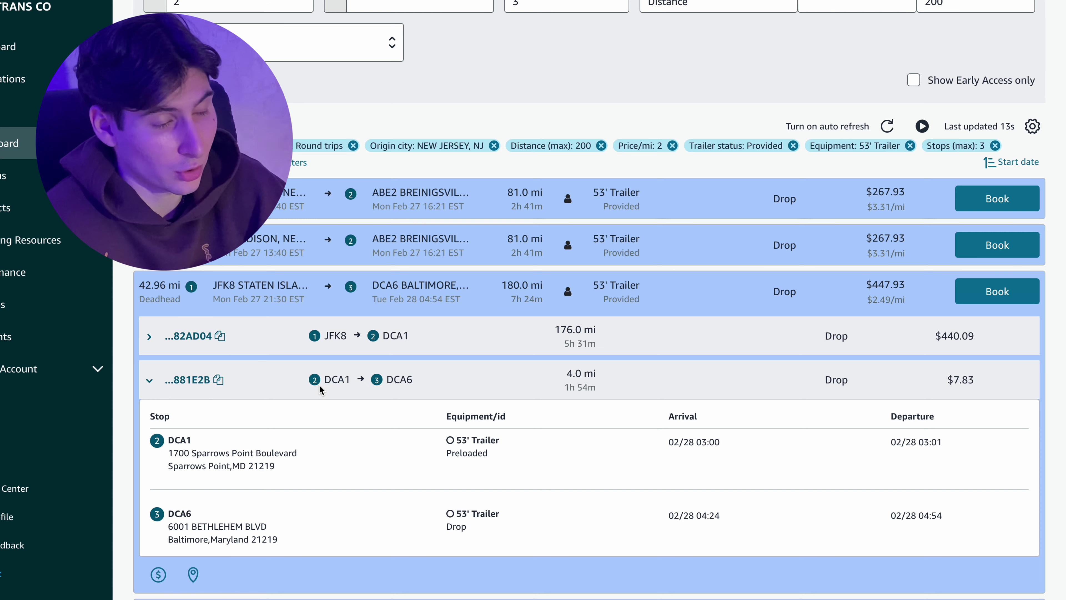
{"action": "left_click", "coordinate": [325, 295]}
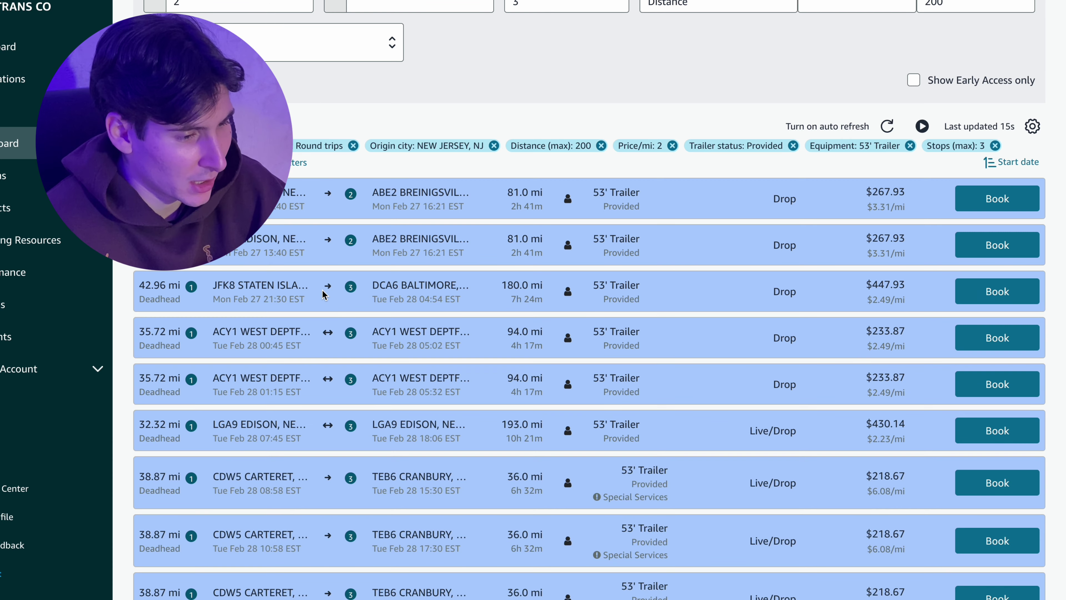
- Check the legs of the first ACY1 round trip and the stops of its ACY1 to EWR4 leg, and collapse the load
{"action": "scroll", "coordinate": [323, 344], "scroll_direction": "down", "scroll_amount": 5}
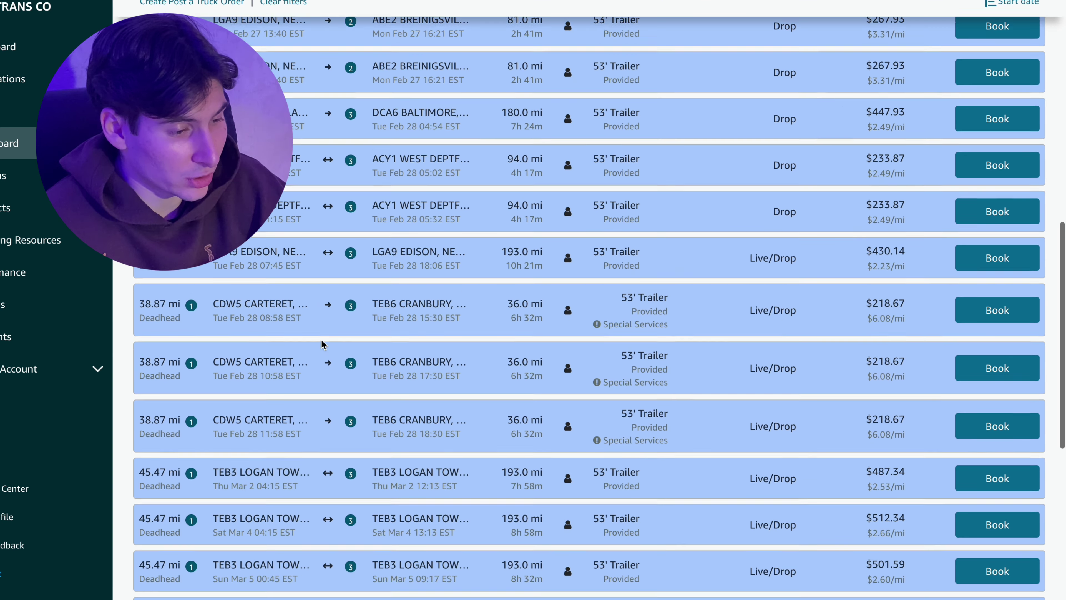
{"action": "left_click", "coordinate": [341, 158]}
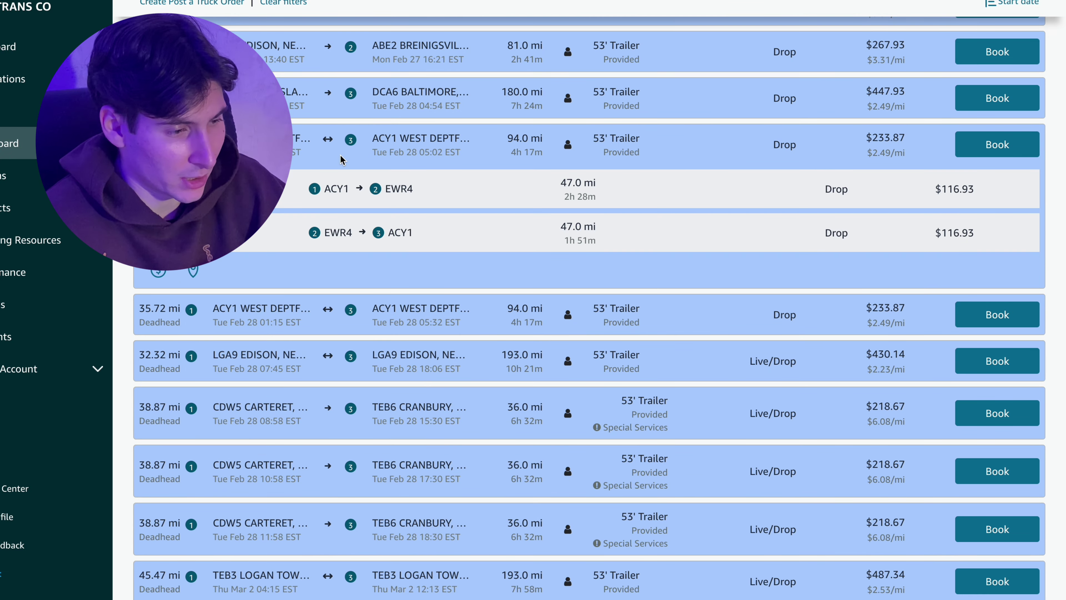
{"action": "left_click", "coordinate": [338, 188]}
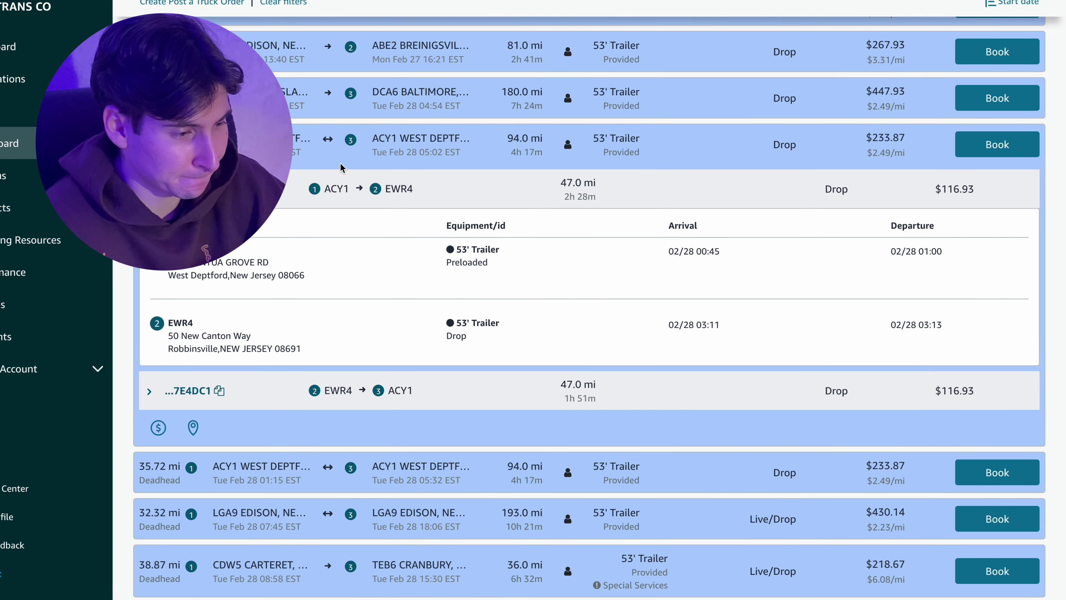
{"action": "left_click", "coordinate": [341, 149]}
- Set the state rule to Include Only New Jersey in Other settings, save and close the dialog, and restart the load search
{"action": "scroll", "coordinate": [532, 157], "scroll_direction": "up", "scroll_amount": 10}
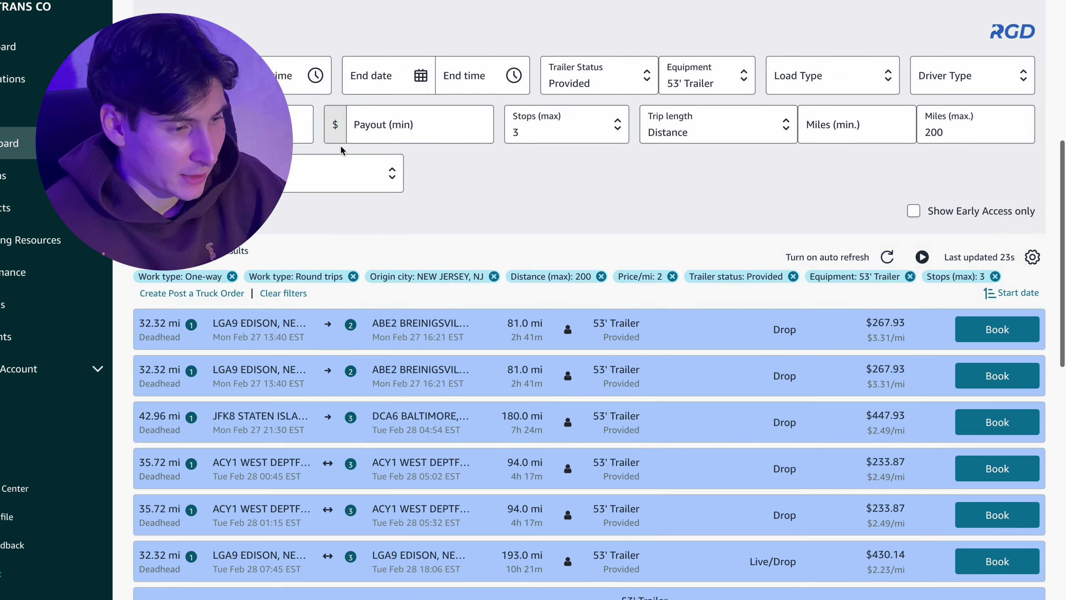
{"action": "left_click", "coordinate": [594, 103]}
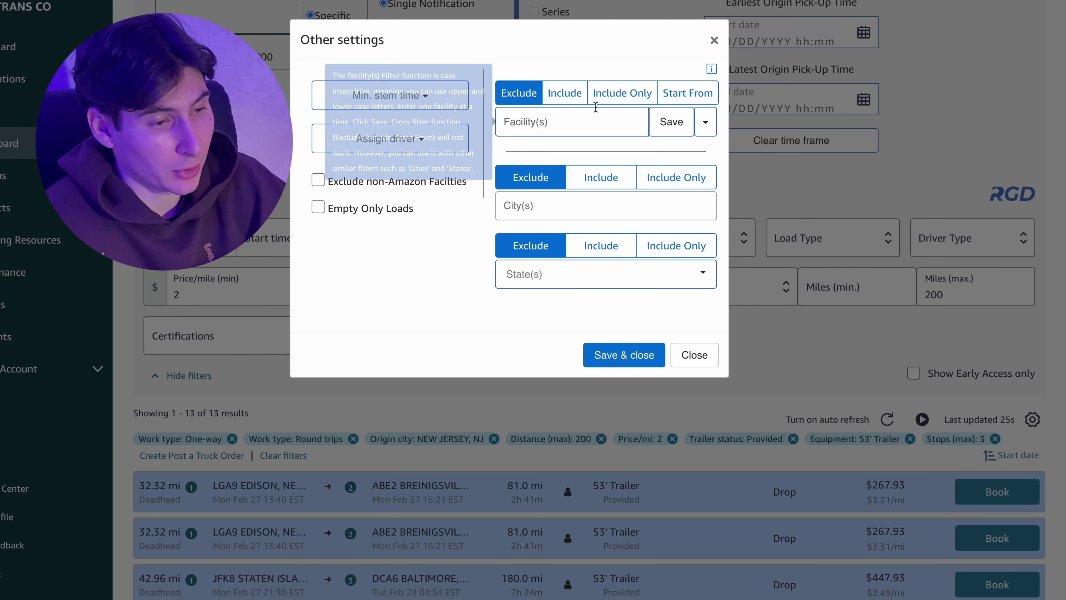
{"action": "left_click", "coordinate": [683, 247]}
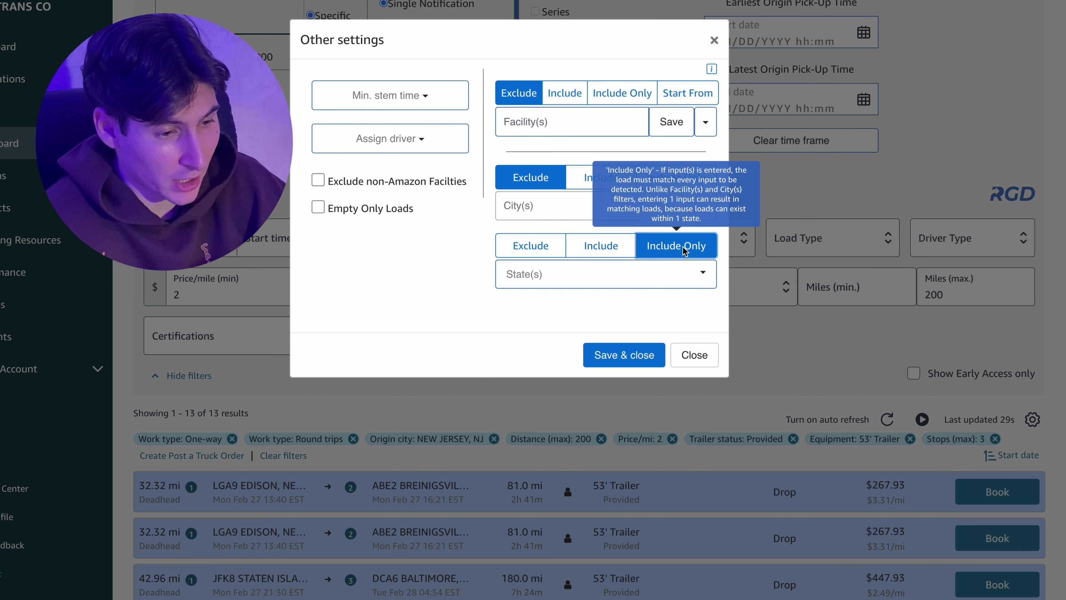
{"action": "left_click", "coordinate": [634, 281]}
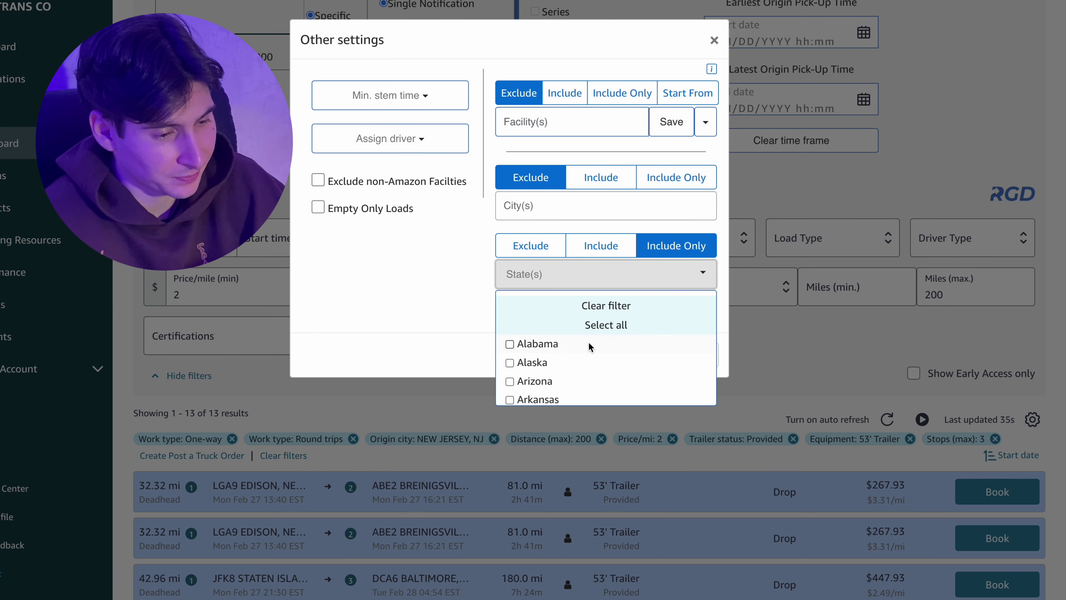
{"action": "scroll", "coordinate": [589, 342], "scroll_direction": "down", "scroll_amount": 3}
{"action": "scroll", "coordinate": [589, 342], "scroll_direction": "down", "scroll_amount": 12}
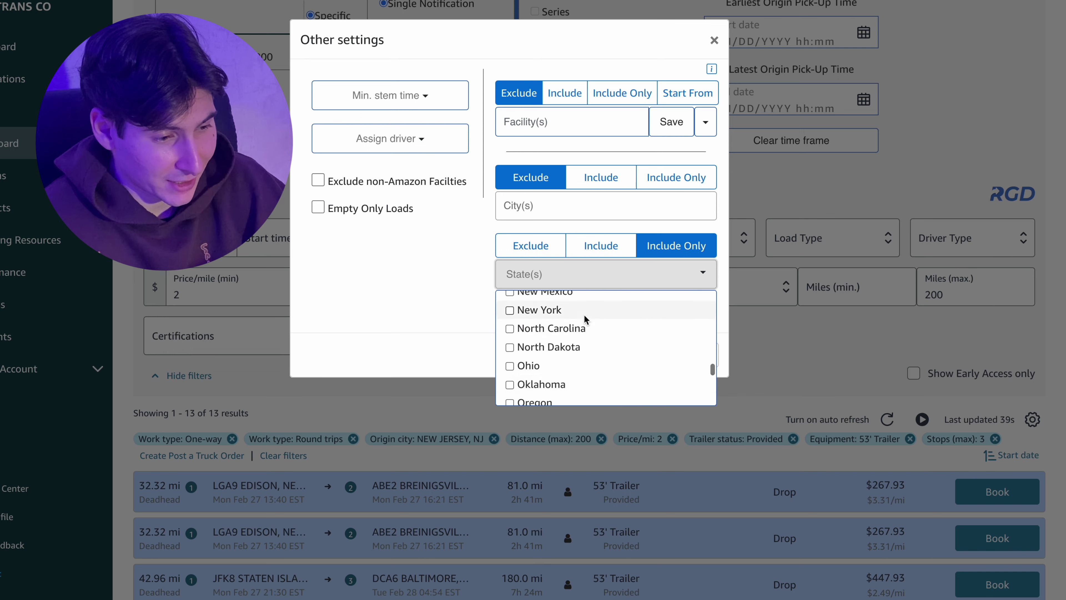
{"action": "scroll", "coordinate": [583, 315], "scroll_direction": "up", "scroll_amount": 1}
{"action": "left_click", "coordinate": [582, 304]}
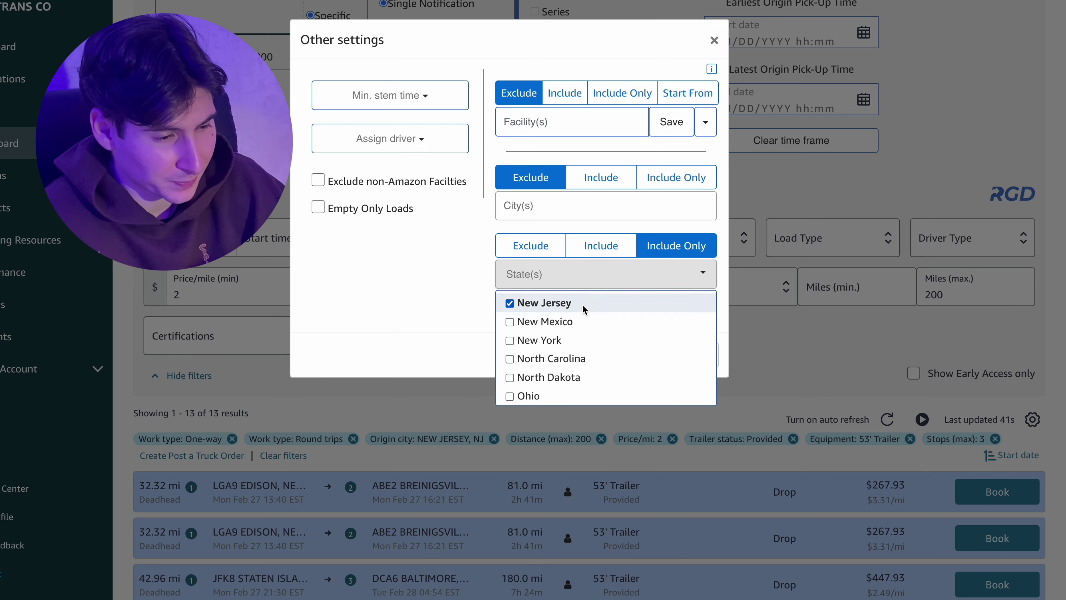
{"action": "left_click", "coordinate": [432, 312]}
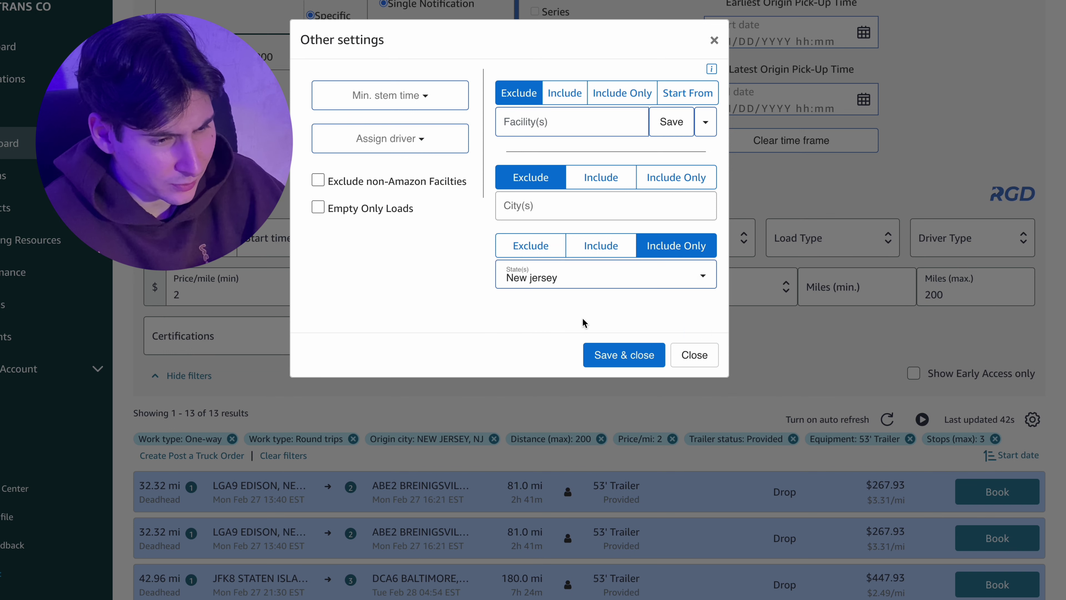
{"action": "left_click", "coordinate": [608, 360]}
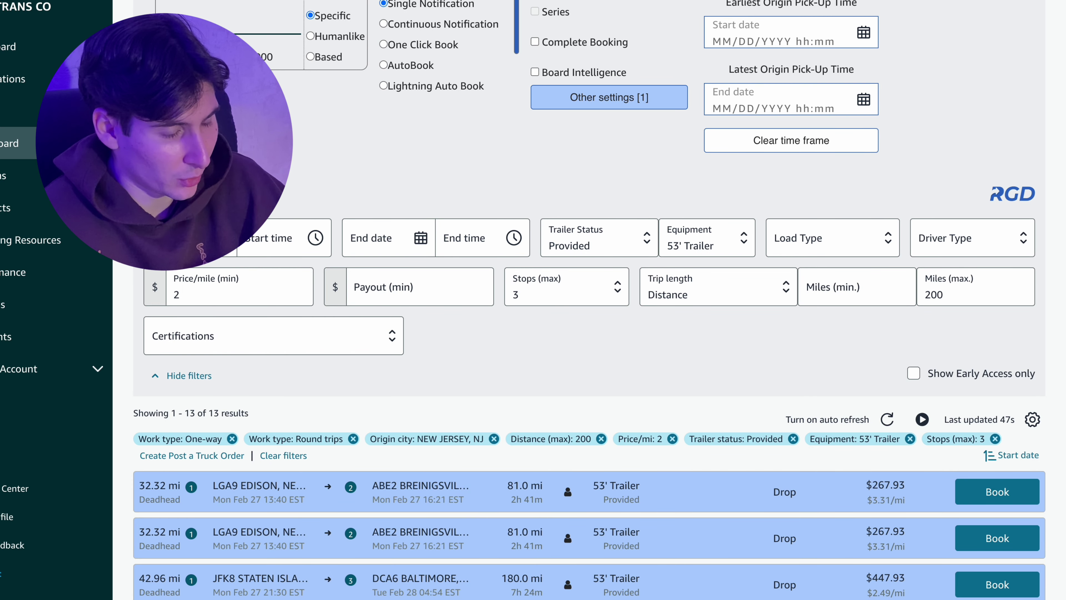
{"action": "scroll", "coordinate": [361, 165], "scroll_direction": "down", "scroll_amount": 2}
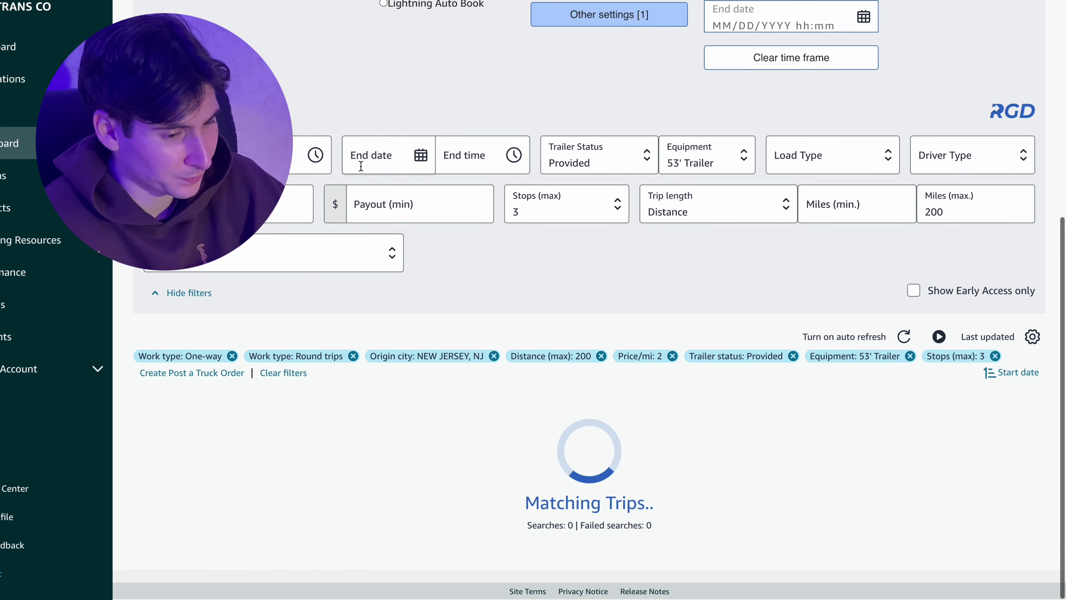
- Expand both matching ACY1 round trips and check the stops of their outbound and return legs
{"action": "scroll", "coordinate": [361, 165], "scroll_direction": "down", "scroll_amount": 6}
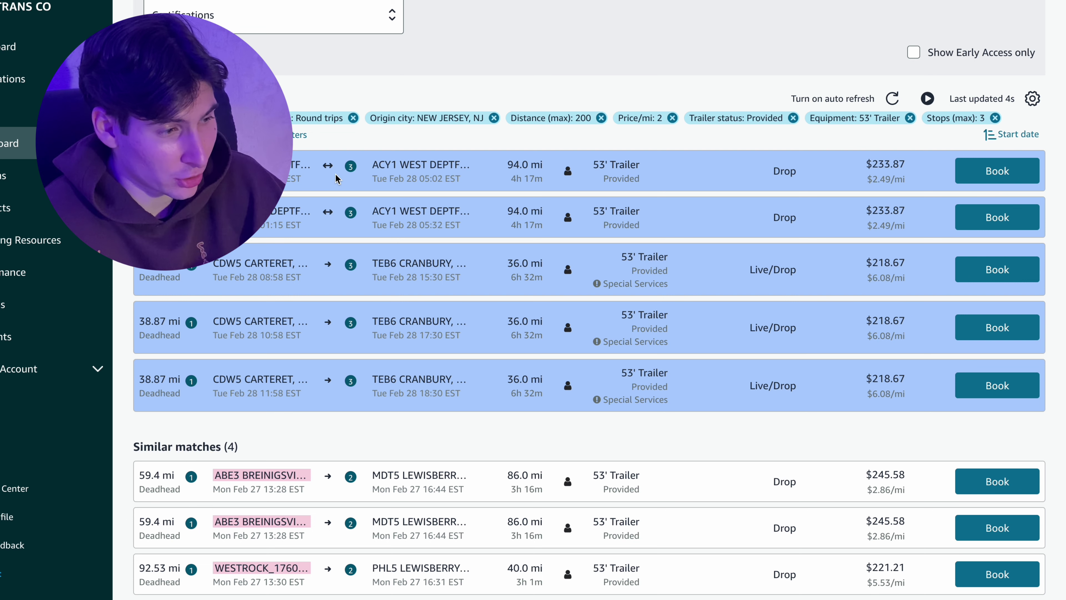
{"action": "left_click", "coordinate": [304, 169]}
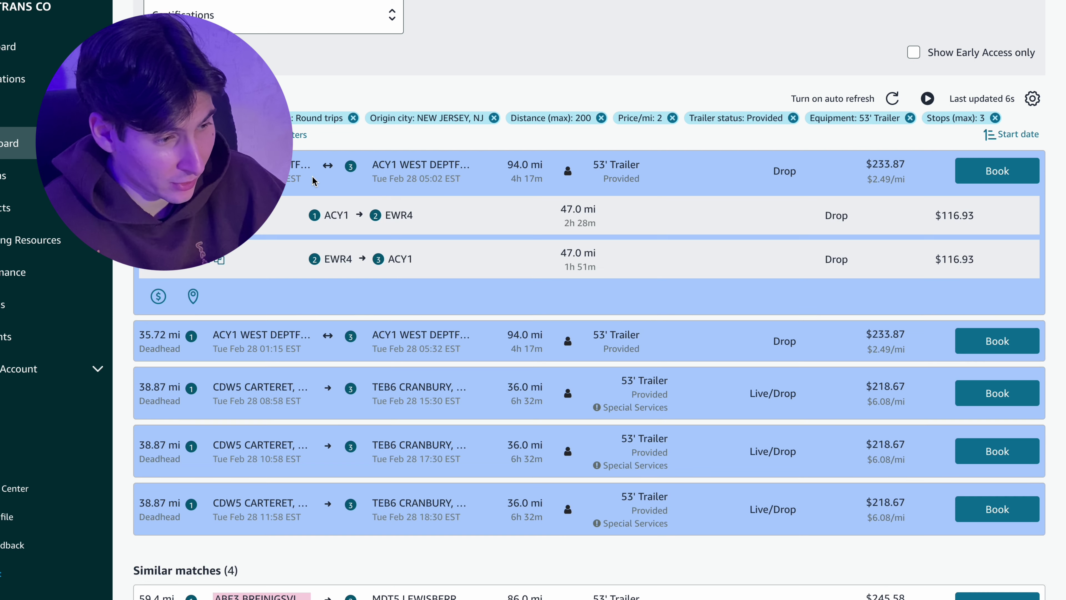
{"action": "left_click", "coordinate": [313, 217]}
{"action": "left_click", "coordinate": [311, 215]}
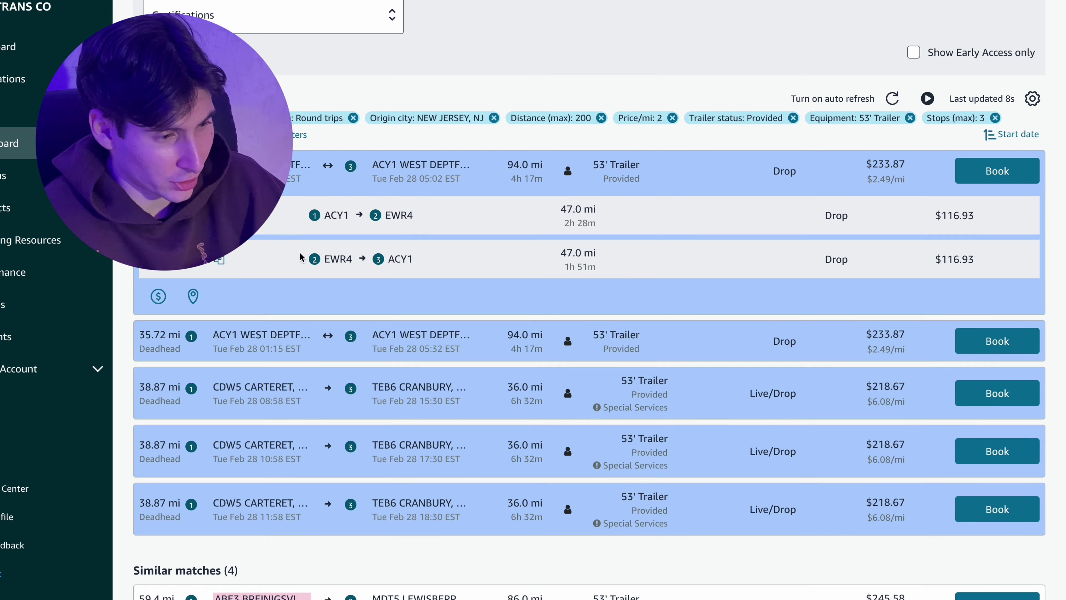
{"action": "left_click", "coordinate": [300, 255]}
{"action": "left_click", "coordinate": [299, 257]}
{"action": "left_click", "coordinate": [306, 335]}
{"action": "scroll", "coordinate": [308, 330], "scroll_direction": "down", "scroll_amount": 3}
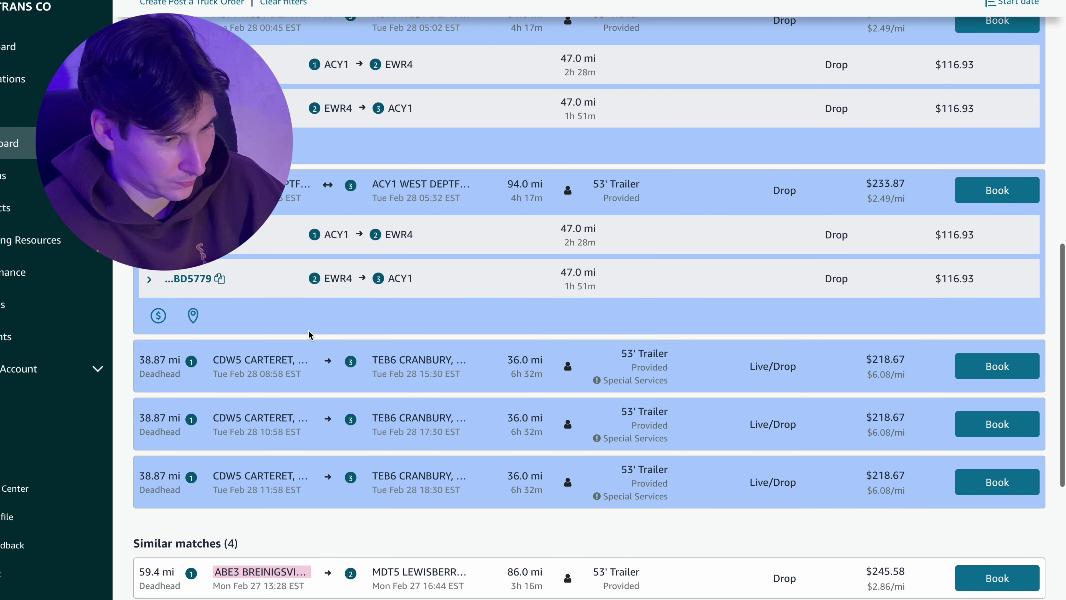
{"action": "left_click", "coordinate": [296, 244]}
{"action": "left_click", "coordinate": [296, 247]}
{"action": "left_click", "coordinate": [297, 277]}
{"action": "left_click", "coordinate": [296, 290]}
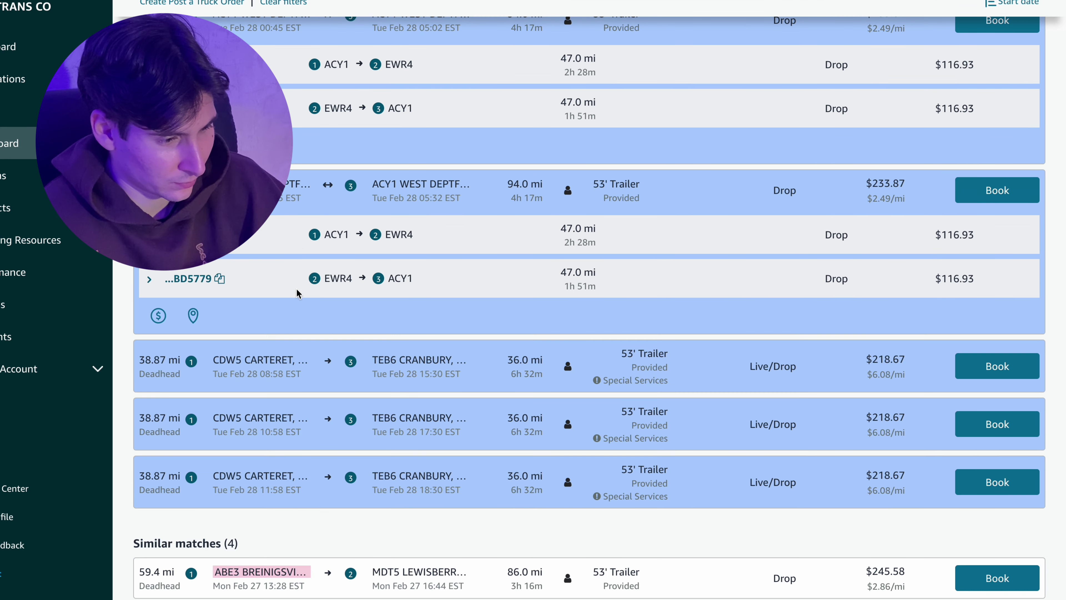
- Expand the three matching CDW5 to TEB6 loads and check the state of each stop on their legs
{"action": "left_click", "coordinate": [289, 369]}
{"action": "scroll", "coordinate": [289, 369], "scroll_direction": "down", "scroll_amount": 2}
{"action": "left_click", "coordinate": [297, 326]}
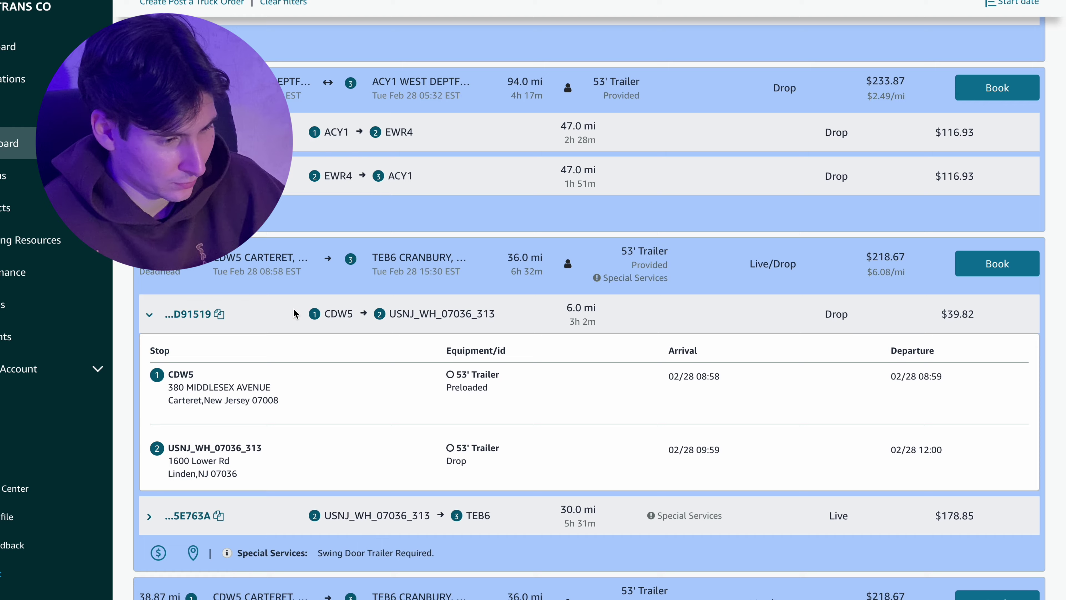
{"action": "left_click", "coordinate": [294, 313]}
{"action": "left_click", "coordinate": [296, 364]}
{"action": "left_click", "coordinate": [294, 365]}
{"action": "scroll", "coordinate": [294, 397], "scroll_direction": "down", "scroll_amount": 2}
{"action": "left_click", "coordinate": [296, 340]}
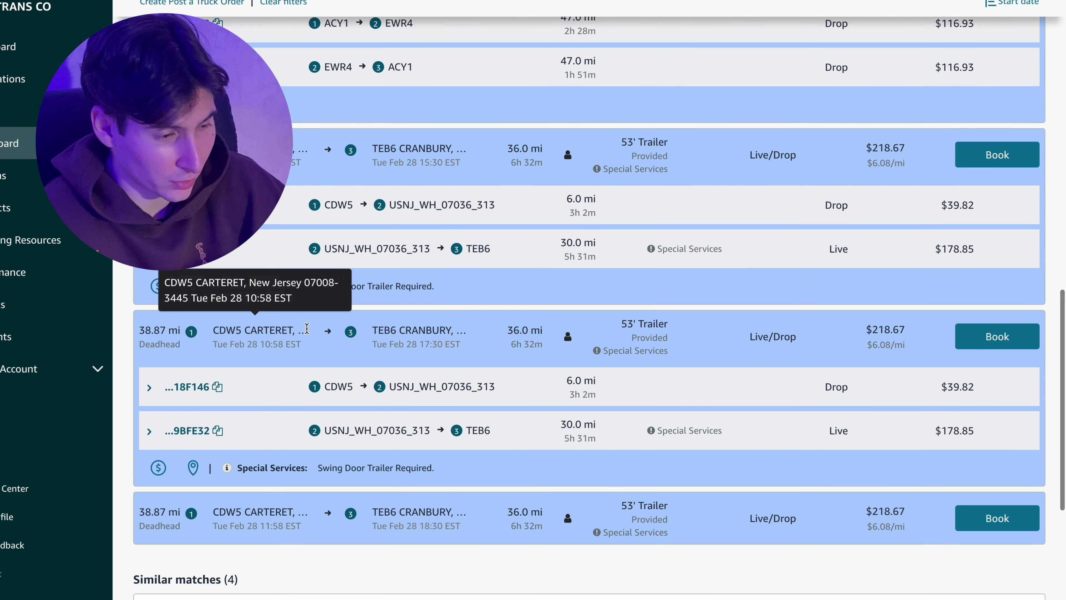
{"action": "scroll", "coordinate": [298, 294], "scroll_direction": "down", "scroll_amount": 2}
{"action": "left_click", "coordinate": [298, 289]}
{"action": "left_click", "coordinate": [292, 294]}
{"action": "left_click", "coordinate": [299, 414]}
{"action": "scroll", "coordinate": [304, 378], "scroll_direction": "down", "scroll_amount": 3}
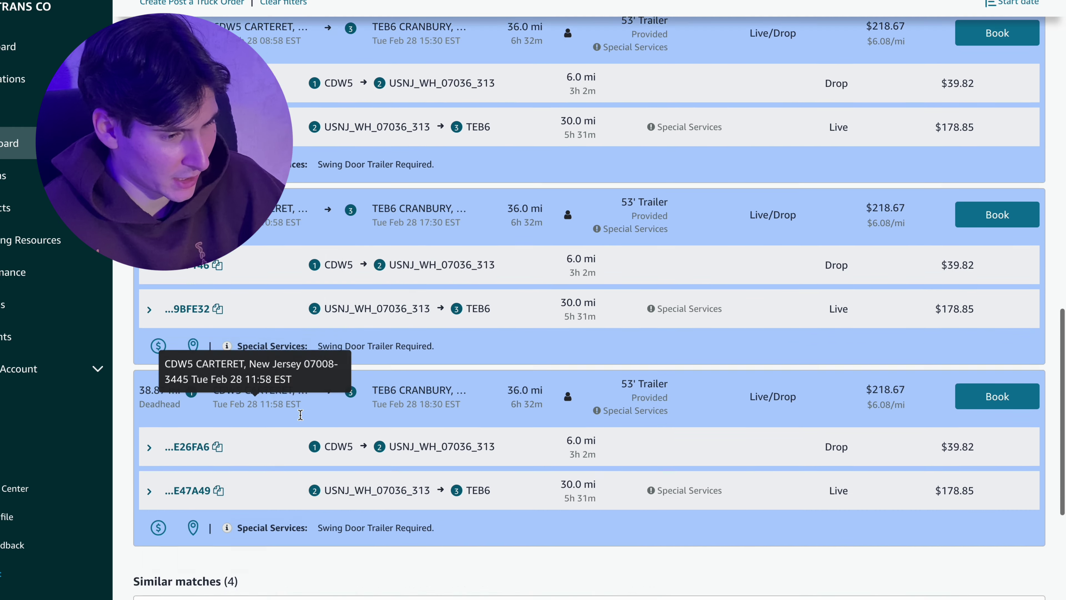
{"action": "left_click", "coordinate": [313, 298]}
{"action": "left_click", "coordinate": [308, 294]}
- Collapse all the expanded CDW5 to TEB6 and ACY1 loads in the search results
{"action": "scroll", "coordinate": [311, 294], "scroll_direction": "up", "scroll_amount": 3}
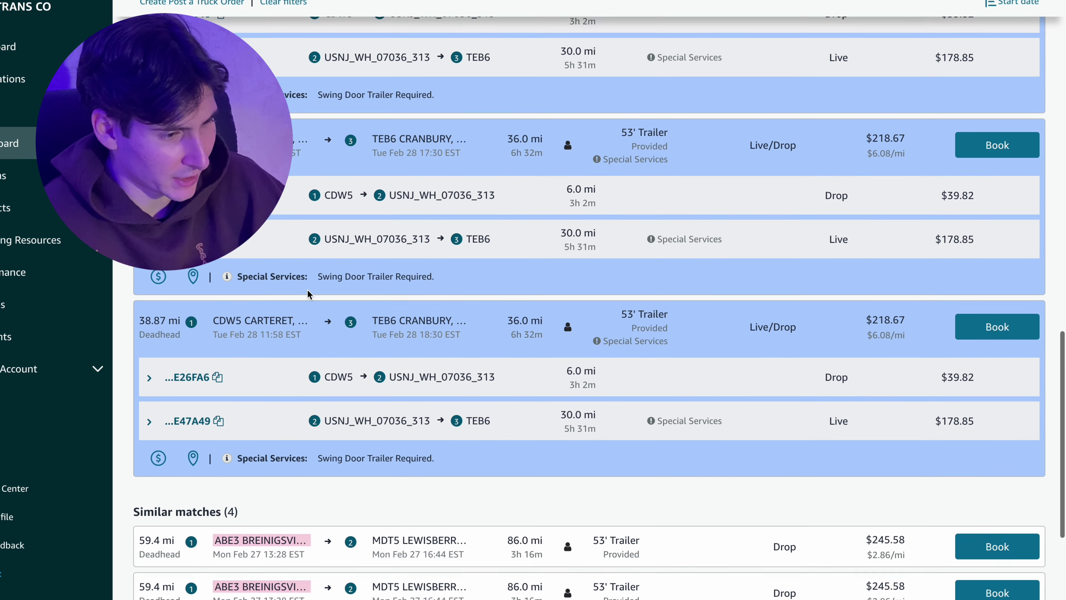
{"action": "left_click", "coordinate": [301, 187]}
{"action": "left_click", "coordinate": [317, 246]}
{"action": "scroll", "coordinate": [319, 189], "scroll_direction": "up", "scroll_amount": 2}
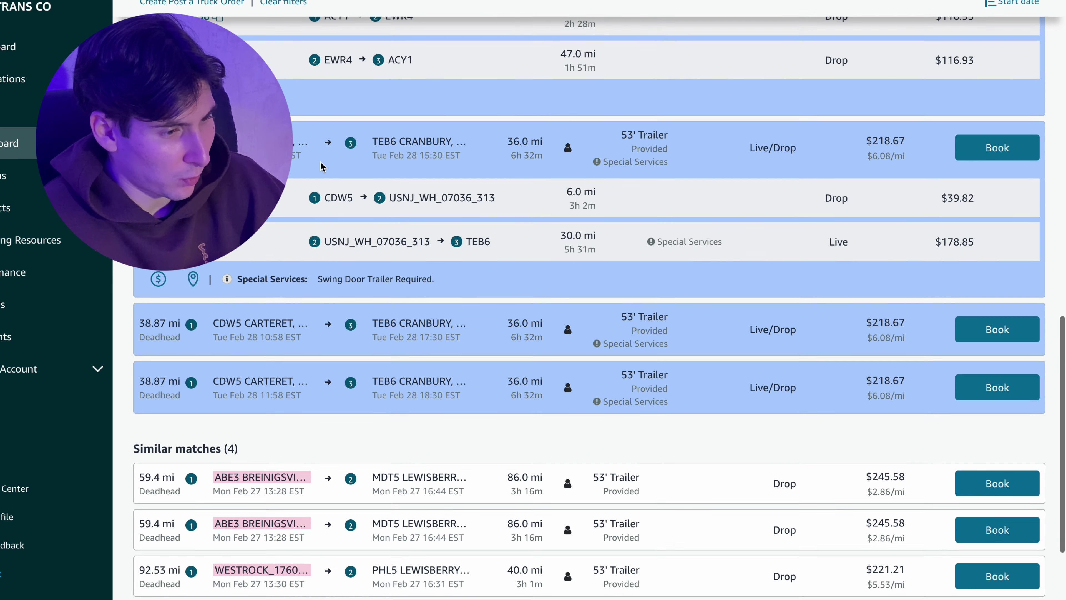
{"action": "left_click", "coordinate": [321, 148]}
{"action": "scroll", "coordinate": [322, 151], "scroll_direction": "up", "scroll_amount": 5}
{"action": "left_click", "coordinate": [324, 159]}
{"action": "scroll", "coordinate": [323, 189], "scroll_direction": "up", "scroll_amount": 8}
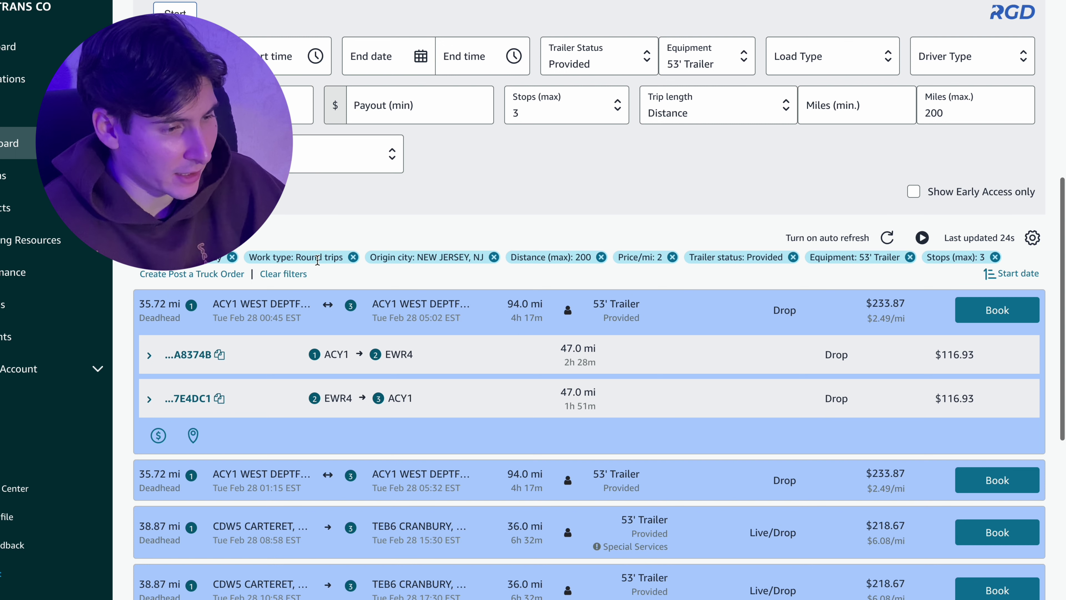
{"action": "left_click", "coordinate": [324, 314]}
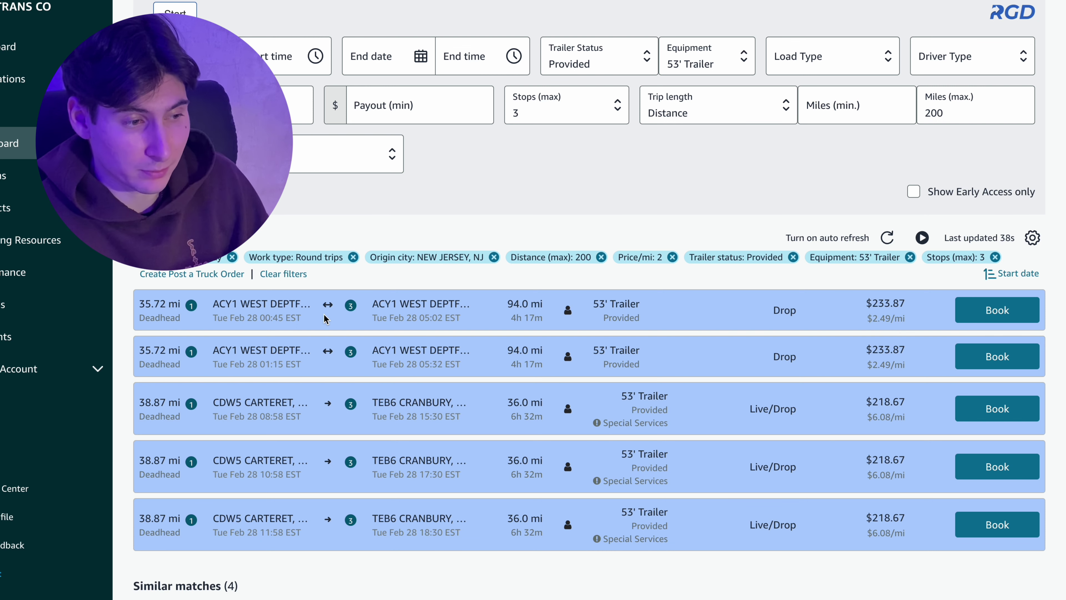
- Review the Include Only state filter for New Jersey in Other settings, and save and close the dialog
{"action": "scroll", "coordinate": [324, 314], "scroll_direction": "up", "scroll_amount": 5}
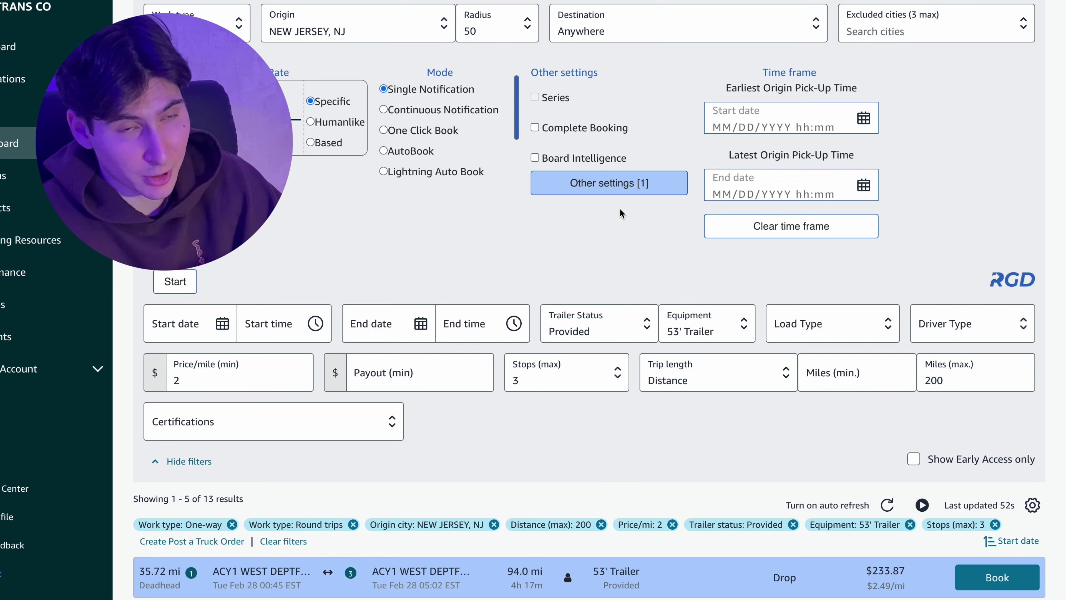
{"action": "left_click", "coordinate": [625, 186]}
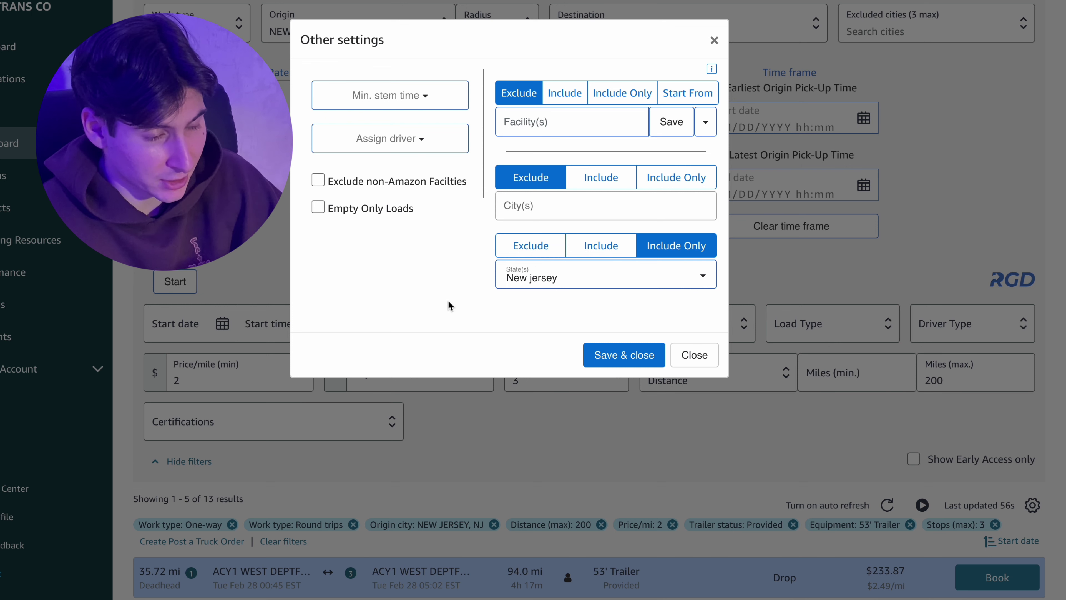
{"action": "left_click", "coordinate": [637, 358]}
- Recheck the stops of the first ACY1 round trip's ACY1 to EWR4 leg, collapse the load, and briefly open the second ACY1 round trip
{"action": "scroll", "coordinate": [478, 264], "scroll_direction": "down", "scroll_amount": 5}
{"action": "left_click", "coordinate": [354, 300]}
{"action": "left_click", "coordinate": [354, 300]}
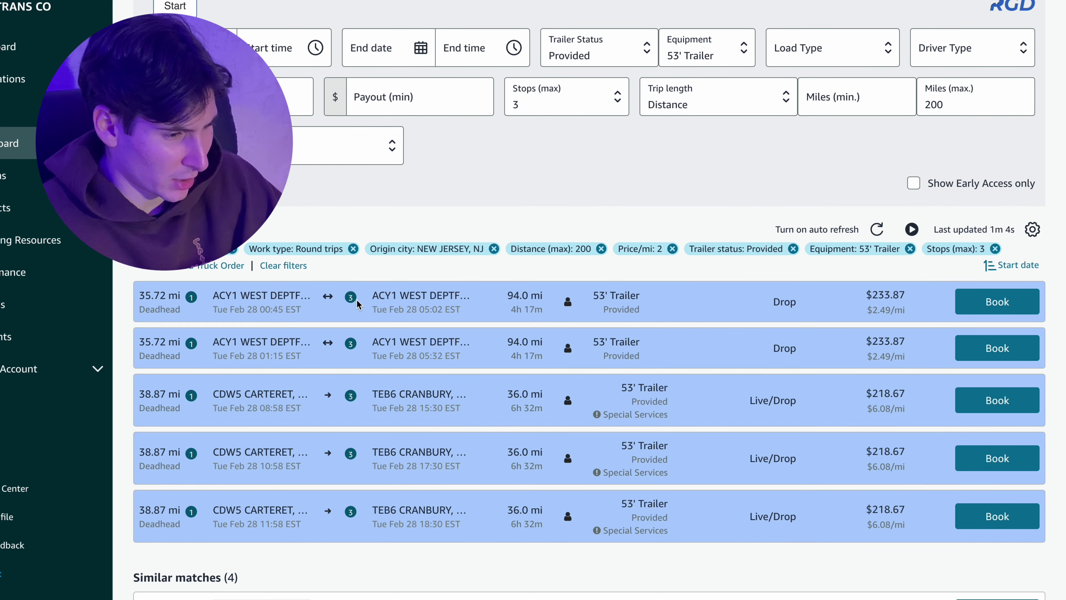
{"action": "left_click", "coordinate": [356, 299]}
{"action": "left_click", "coordinate": [305, 354]}
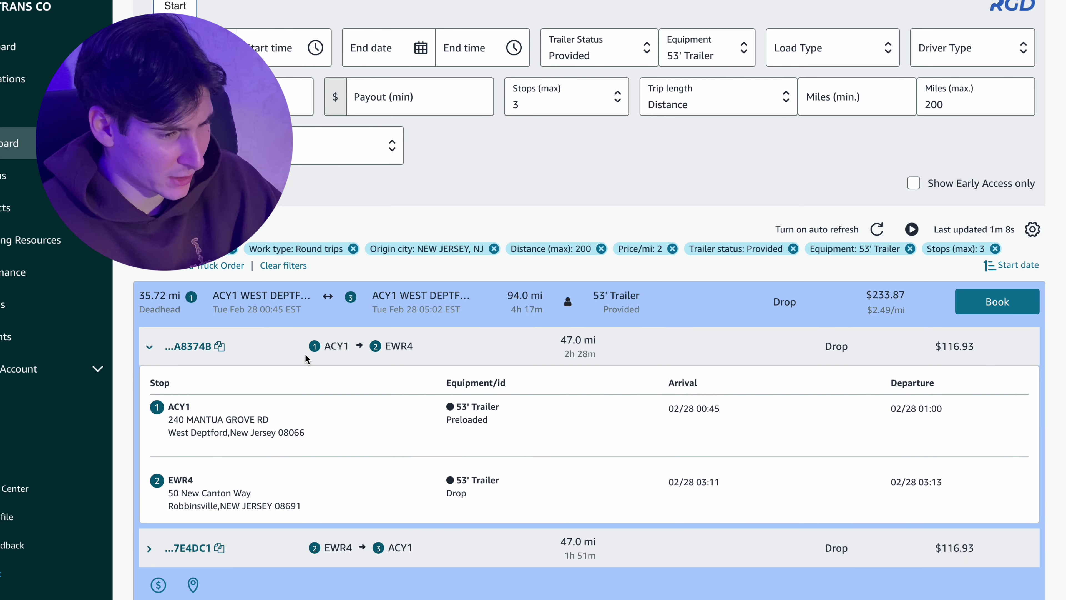
{"action": "left_click", "coordinate": [341, 317]}
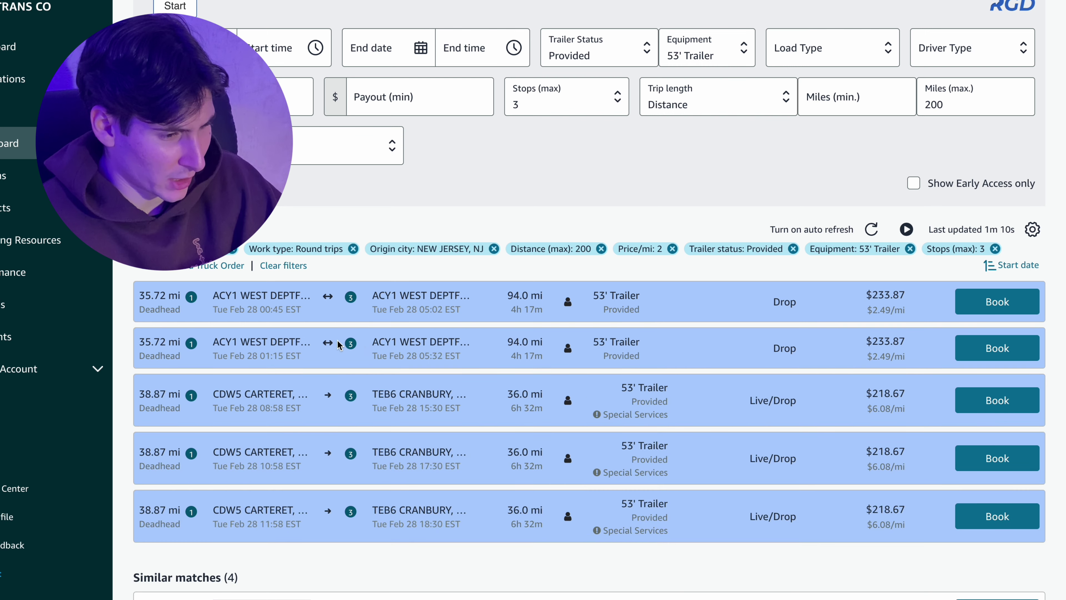
{"action": "left_click", "coordinate": [340, 344]}
{"action": "left_click", "coordinate": [340, 344]}
{"action": "scroll", "coordinate": [336, 370], "scroll_direction": "down", "scroll_amount": 1}
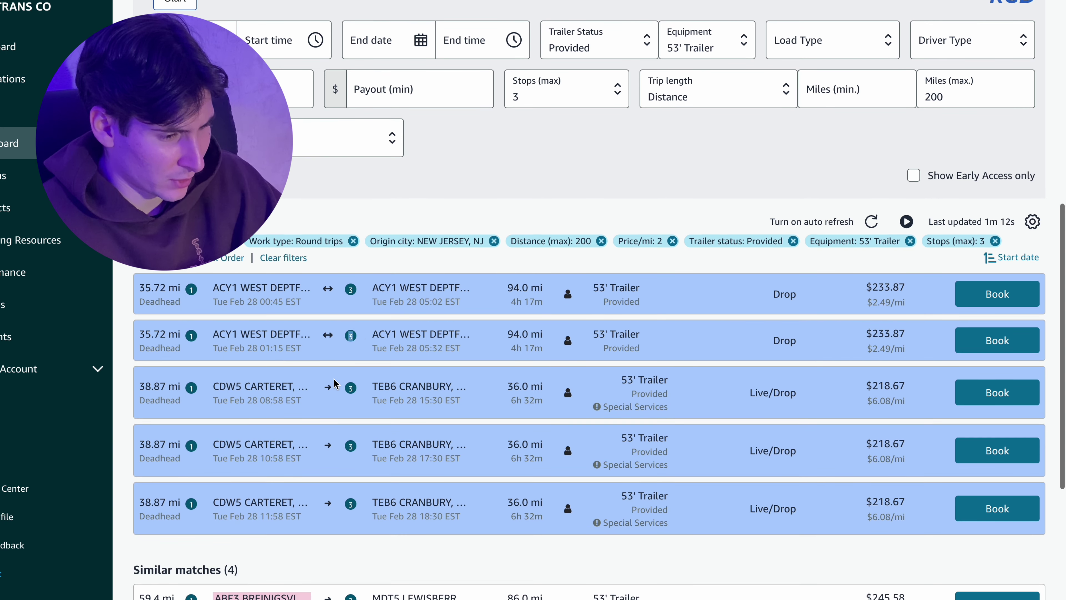
- Expand the first CDW5 to TEB6 load, and check the legs of the second ACY1 round trip before collapsing it
{"action": "left_click", "coordinate": [325, 393]}
{"action": "left_click", "coordinate": [317, 342]}
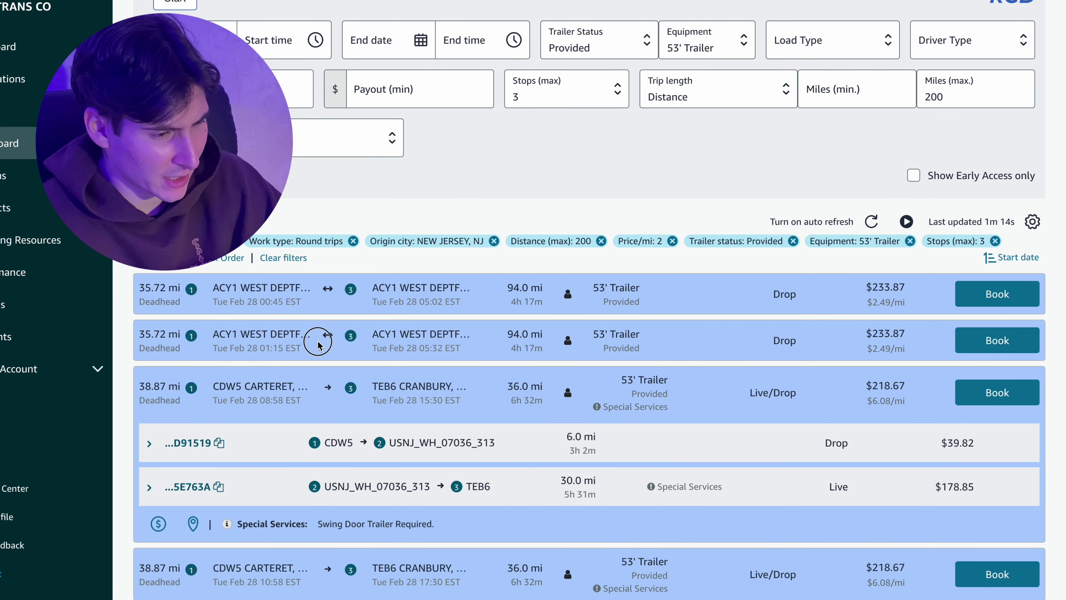
{"action": "left_click", "coordinate": [314, 383]}
{"action": "left_click", "coordinate": [315, 384]}
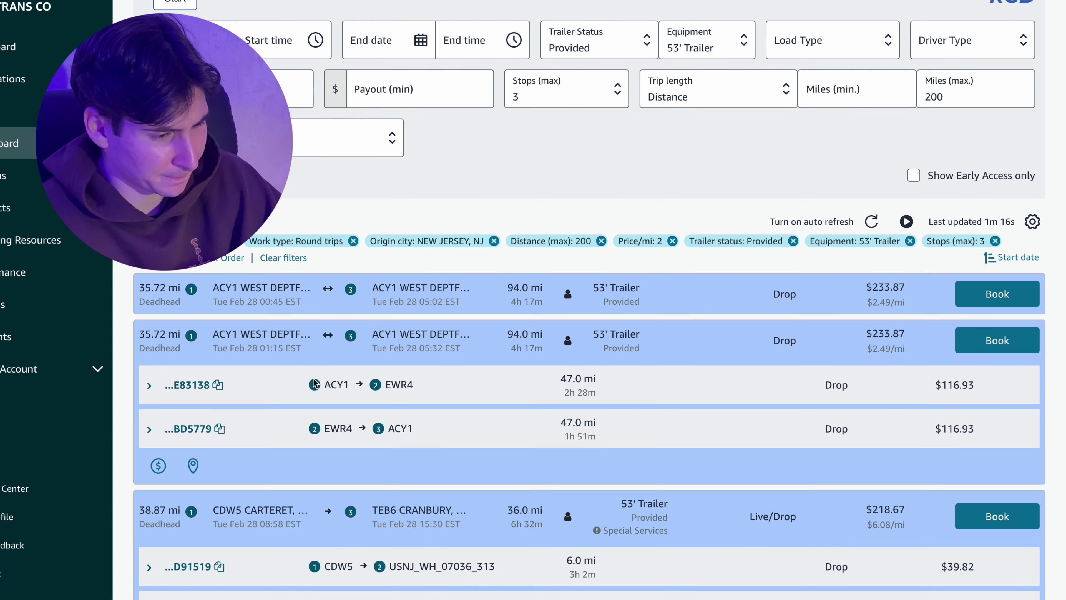
{"action": "left_click", "coordinate": [328, 346]}
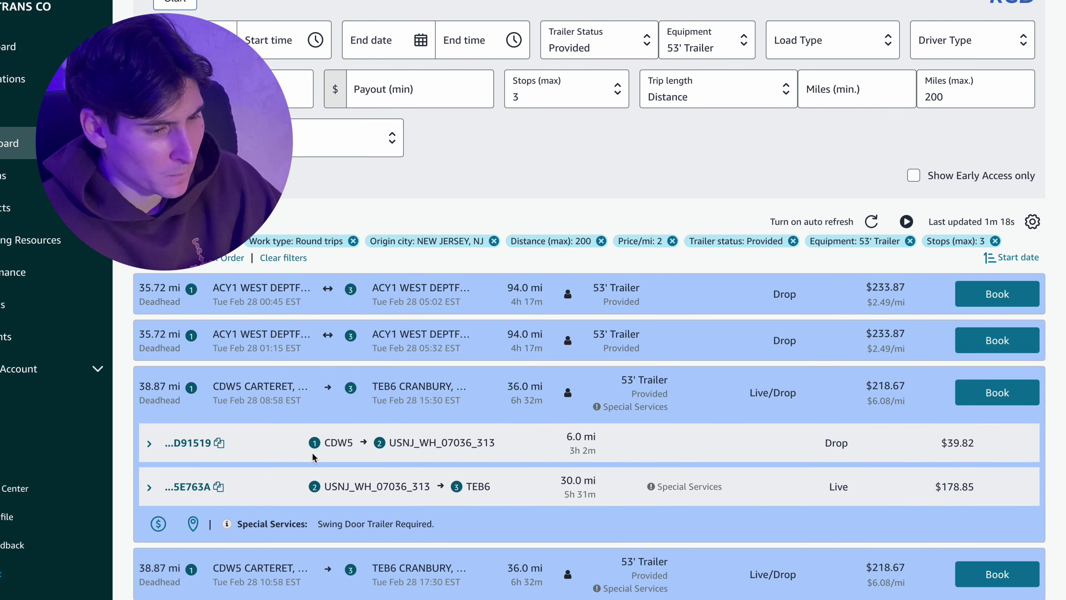
- Check the stops of the first ACY1 round trip's ACY1 to EWR4 leg again and collapse the load
{"action": "left_click", "coordinate": [318, 309]}
{"action": "left_click", "coordinate": [297, 348]}
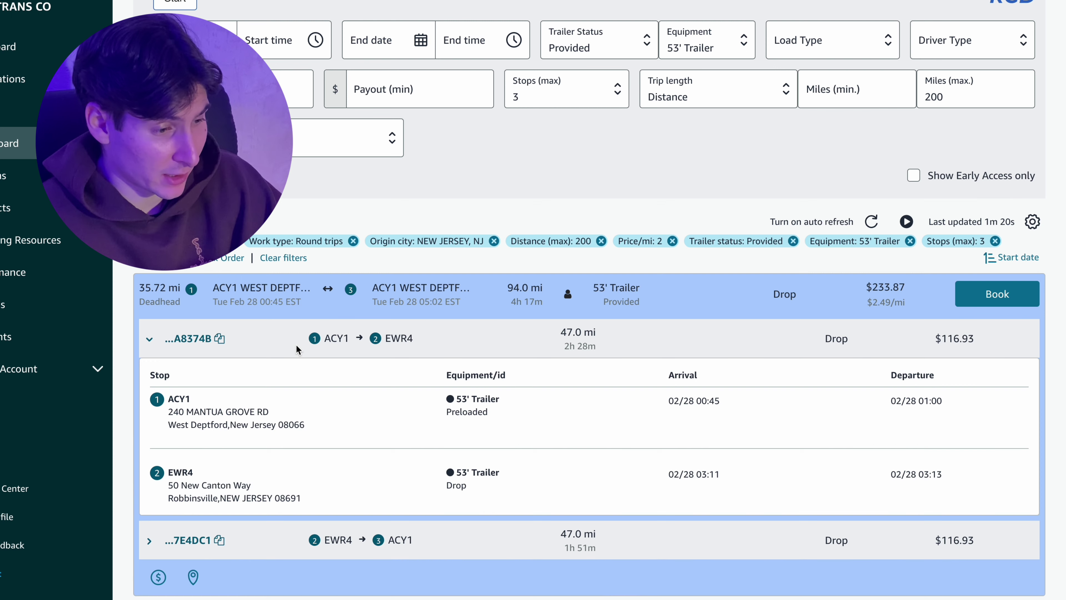
{"action": "left_click", "coordinate": [297, 348]}
{"action": "left_click", "coordinate": [333, 285]}
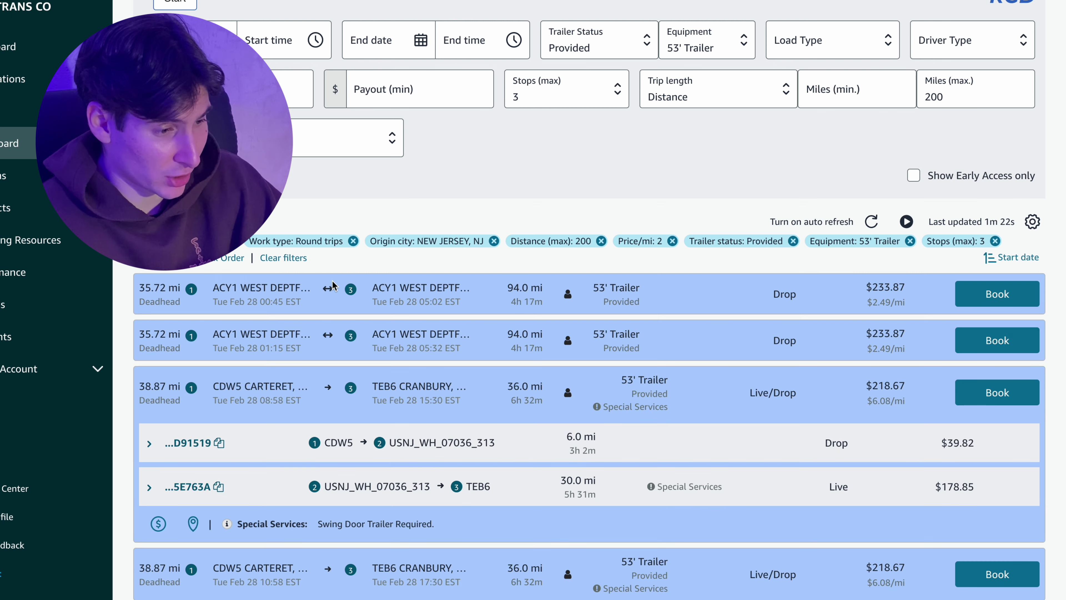
- Check the stops on both legs of the second ACY1 round trip and collapse the load
{"action": "left_click", "coordinate": [326, 346]}
{"action": "left_click", "coordinate": [306, 379]}
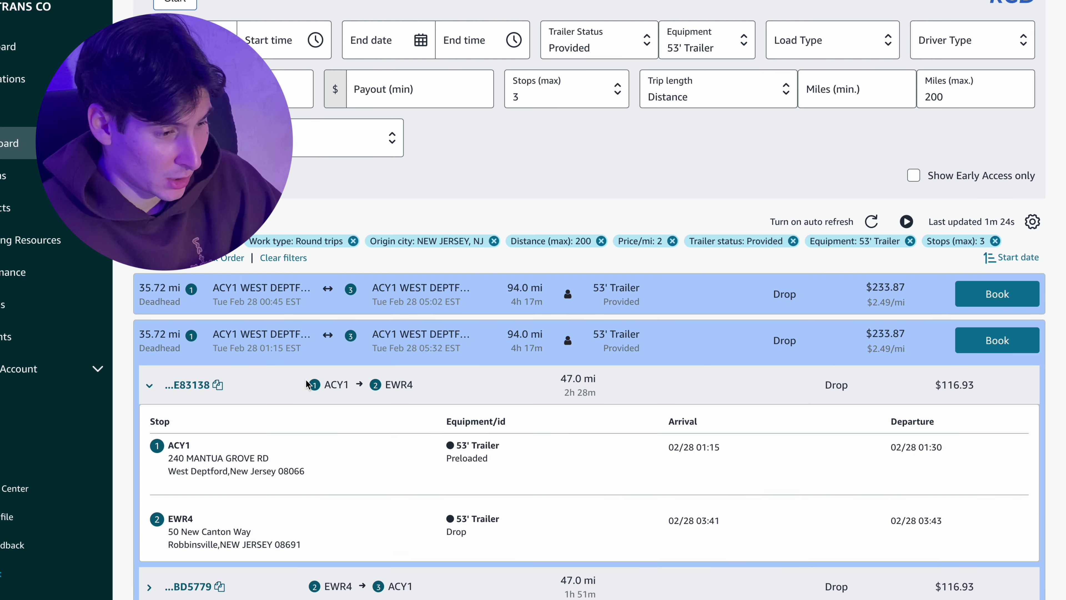
{"action": "left_click", "coordinate": [306, 381]}
{"action": "left_click", "coordinate": [297, 432]}
{"action": "left_click", "coordinate": [299, 429]}
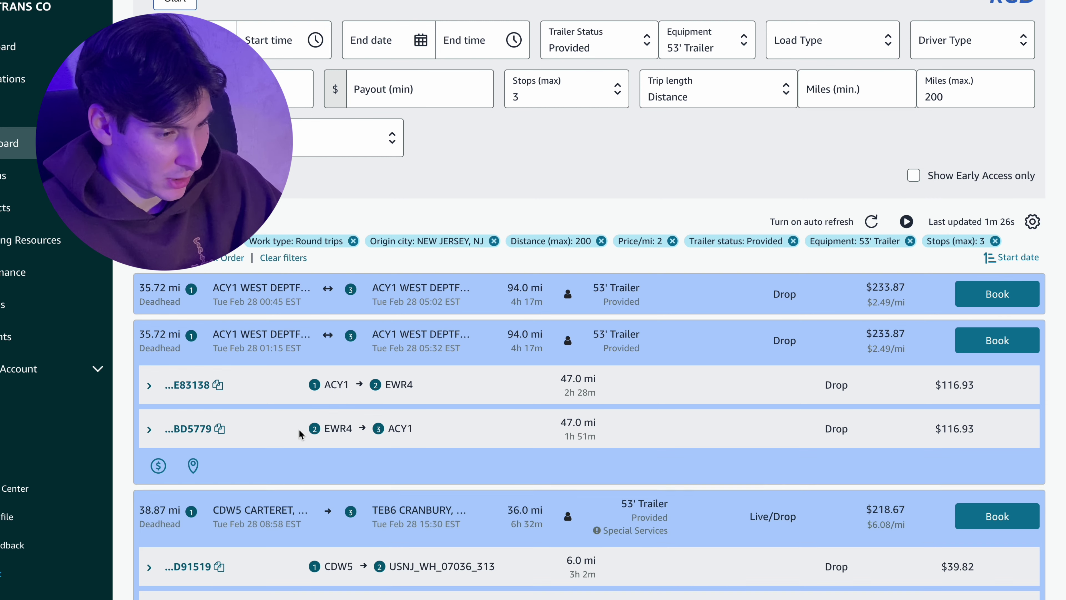
{"action": "left_click", "coordinate": [308, 351]}
- Examine the stops on the first CDW5 to TEB6 load's opening leg and highlight the city Carteret in the CDW5 address
{"action": "left_click", "coordinate": [315, 401]}
{"action": "left_click", "coordinate": [314, 401]}
{"action": "left_click", "coordinate": [306, 444]}
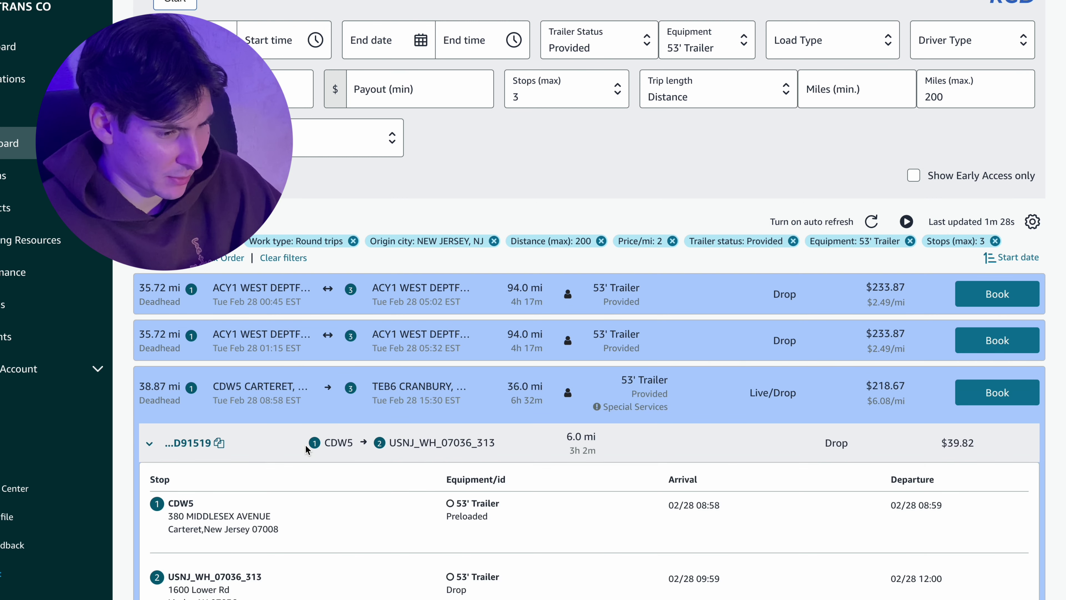
{"action": "scroll", "coordinate": [306, 445], "scroll_direction": "down", "scroll_amount": 1}
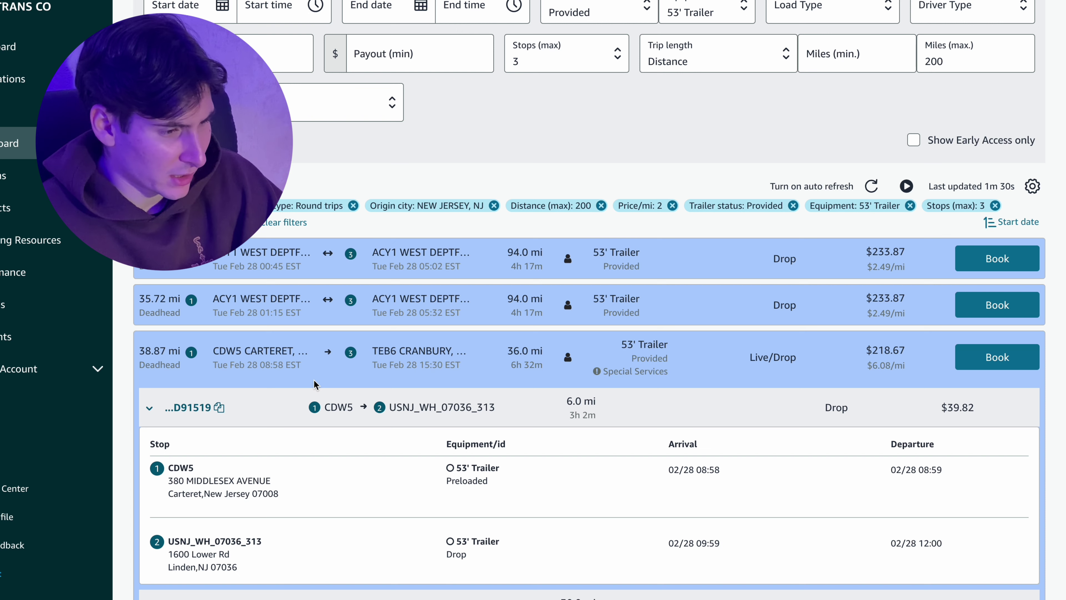
{"action": "left_click", "coordinate": [322, 361]}
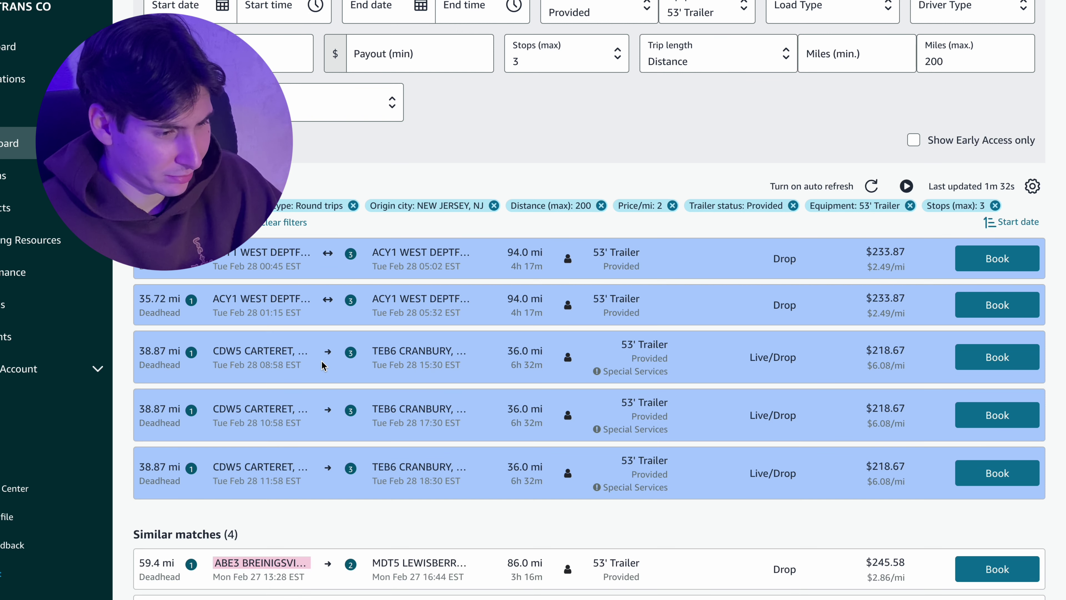
{"action": "left_click", "coordinate": [322, 361]}
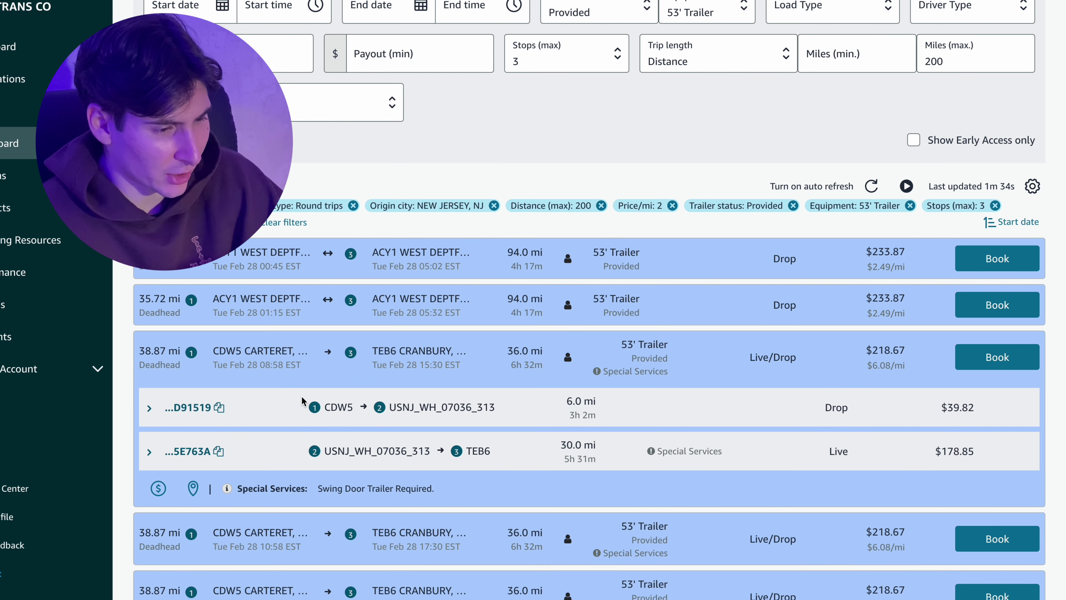
{"action": "left_click", "coordinate": [300, 410]}
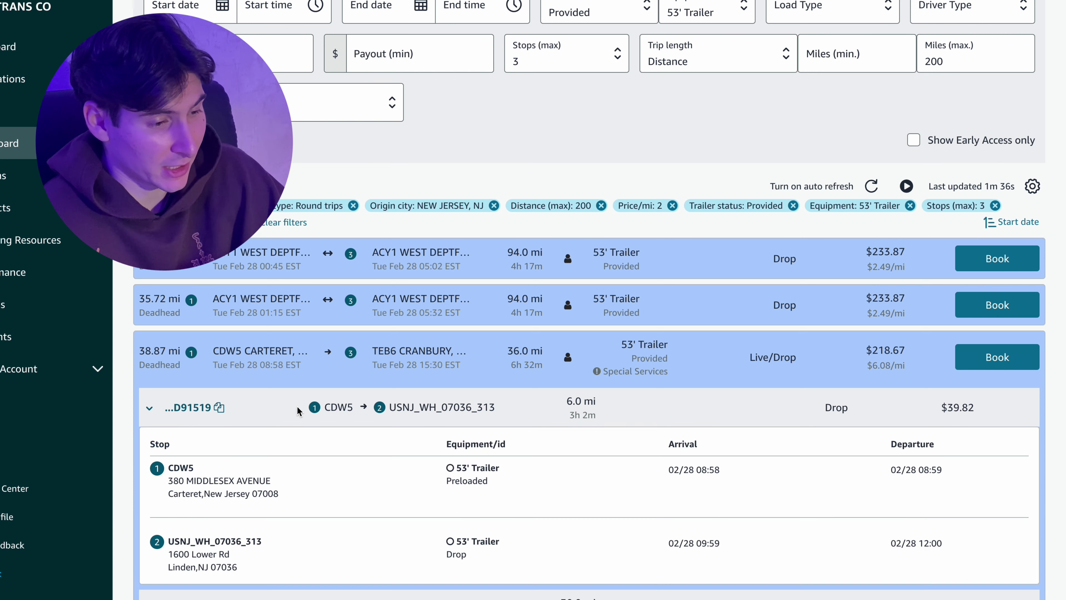
{"action": "left_click_drag", "start_coordinate": [169, 494], "coordinate": [208, 489]}
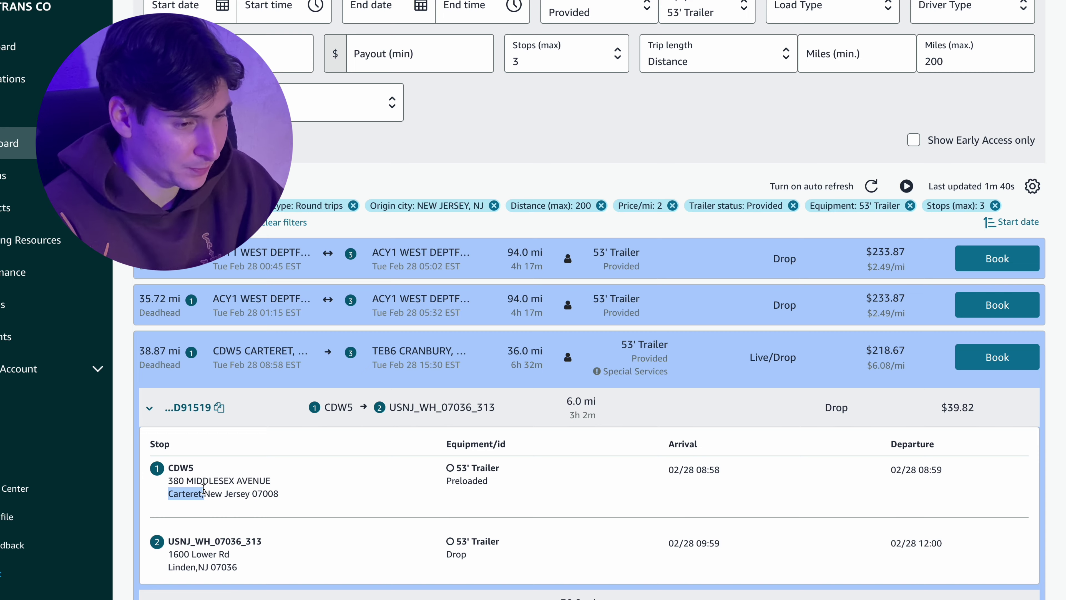
- Set the city filter in Other settings to Include with CARTERET, NJ, and save and close the dialog
{"action": "scroll", "coordinate": [219, 474], "scroll_direction": "up", "scroll_amount": 5}
{"action": "left_click", "coordinate": [588, 59]}
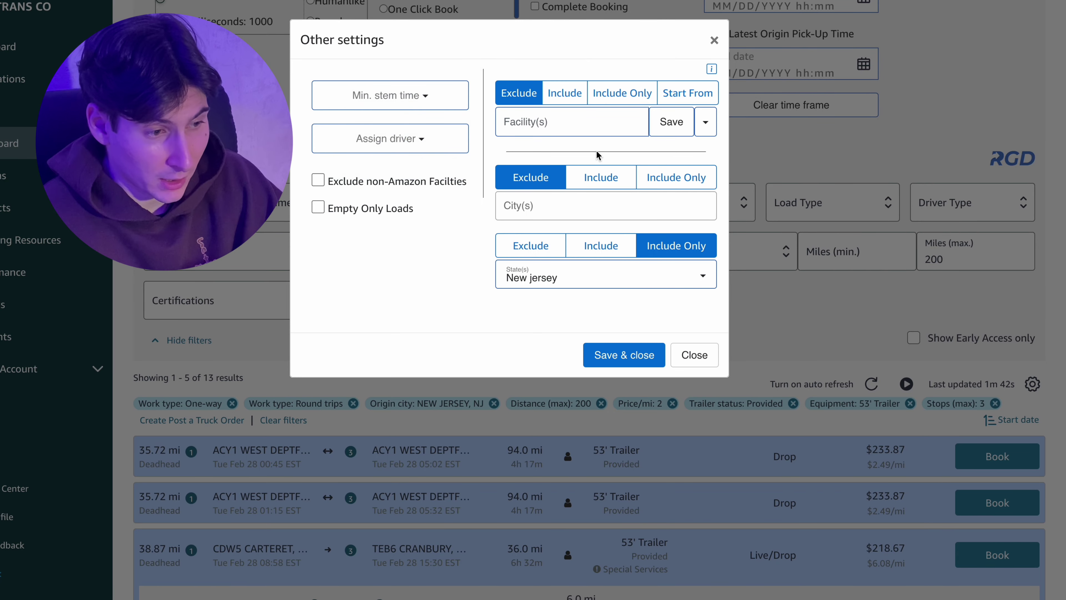
{"action": "mouse_move", "coordinate": [606, 257]}
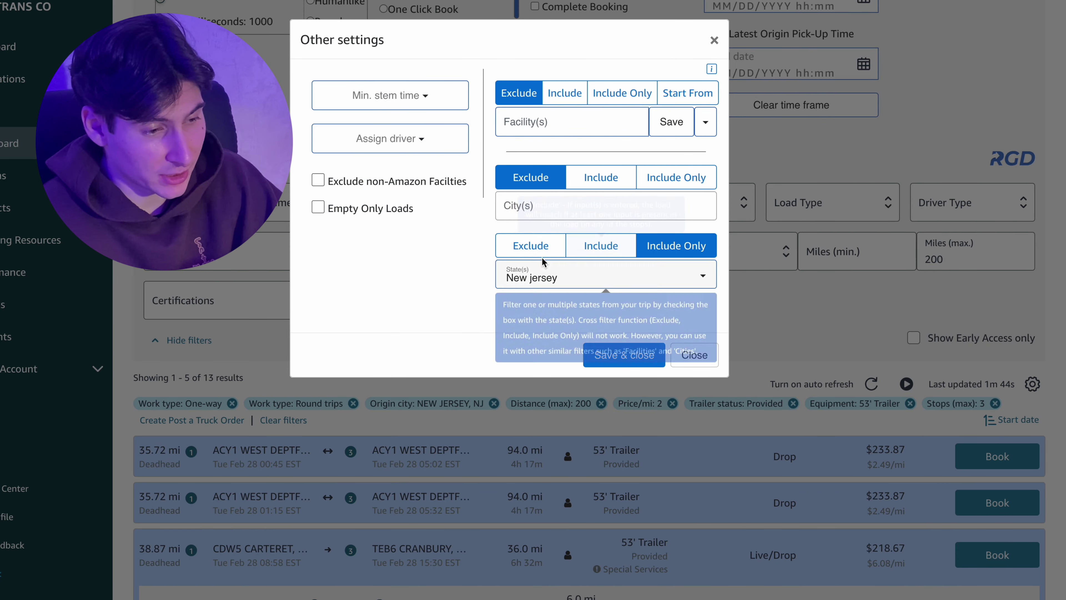
{"action": "mouse_move", "coordinate": [536, 273]}
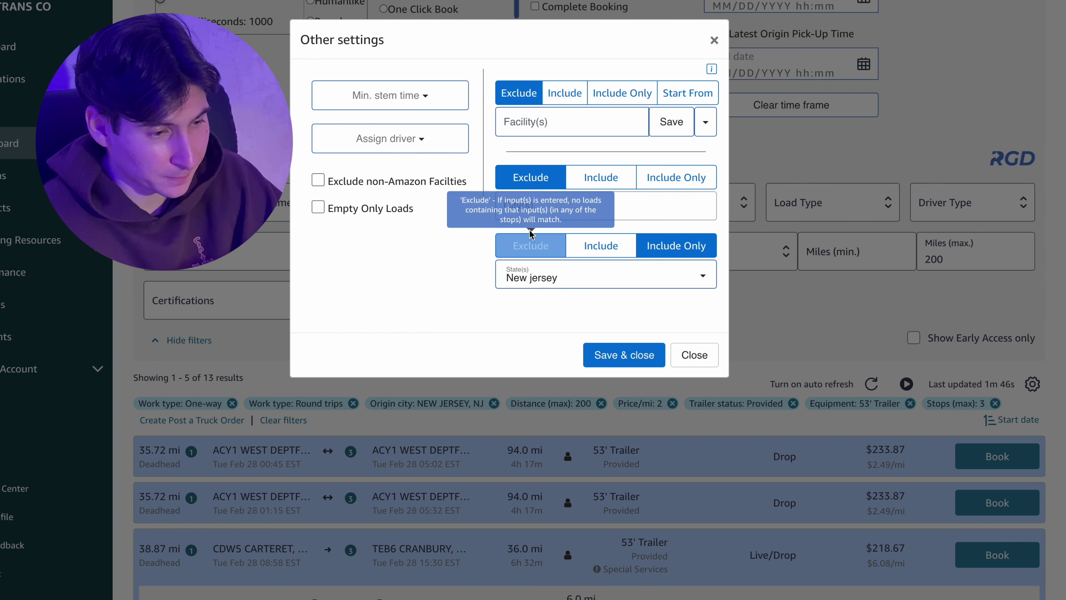
{"action": "scroll", "coordinate": [265, 478], "scroll_direction": "down", "scroll_amount": 1}
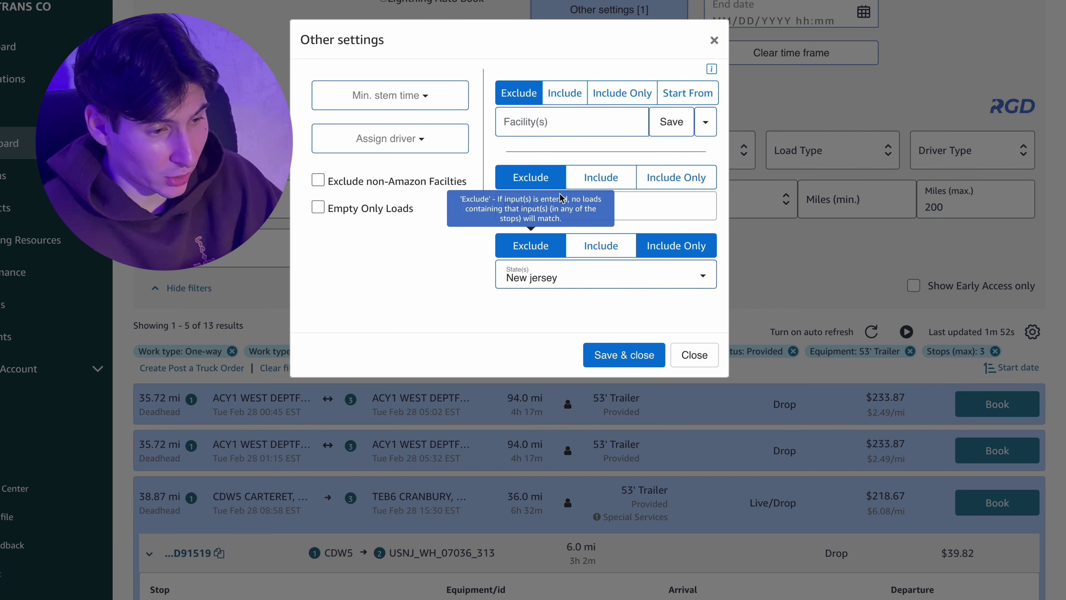
{"action": "left_click", "coordinate": [614, 178]}
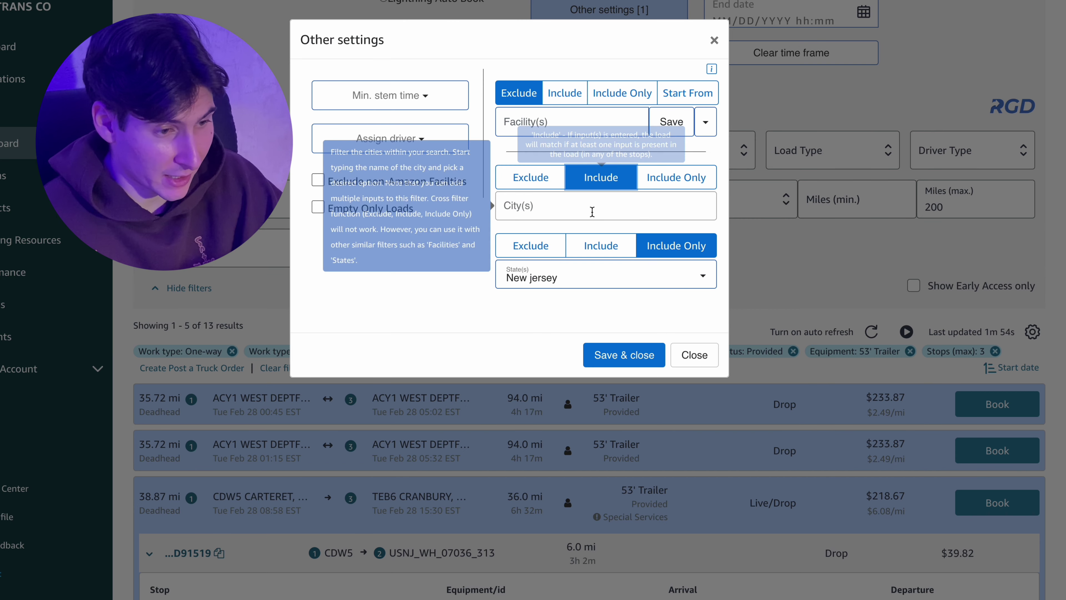
{"action": "left_click", "coordinate": [596, 207]}
{"action": "type", "text": "Carteret"}
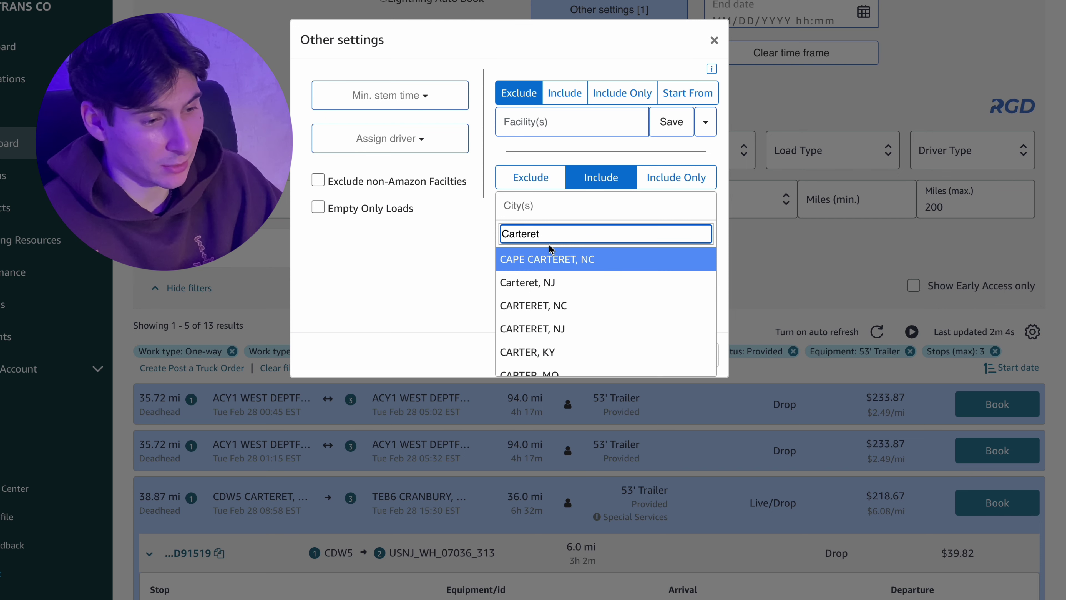
{"action": "left_click", "coordinate": [580, 332]}
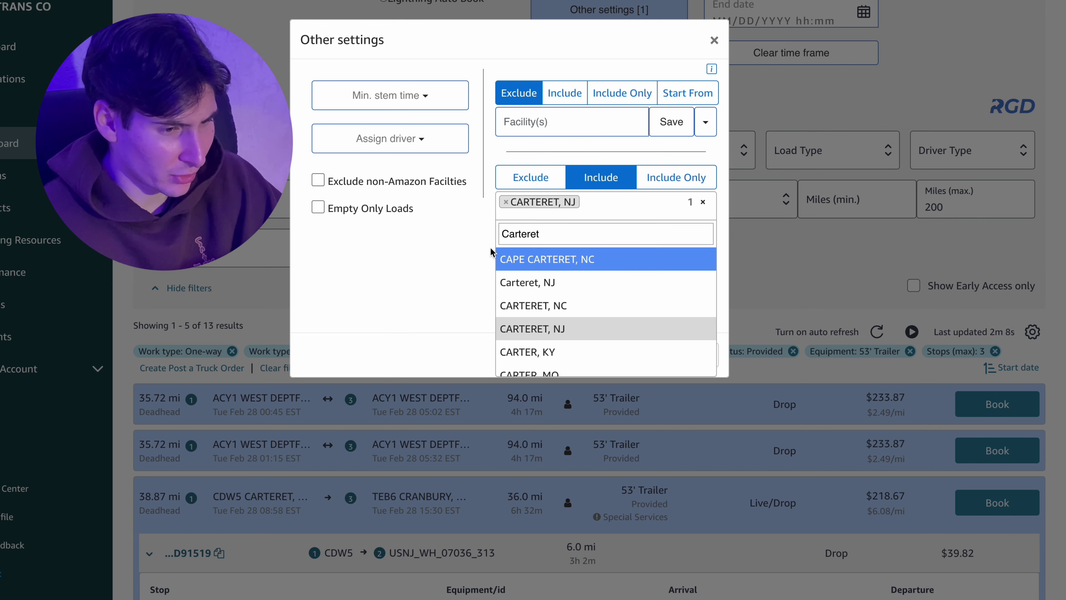
{"action": "left_click", "coordinate": [457, 255]}
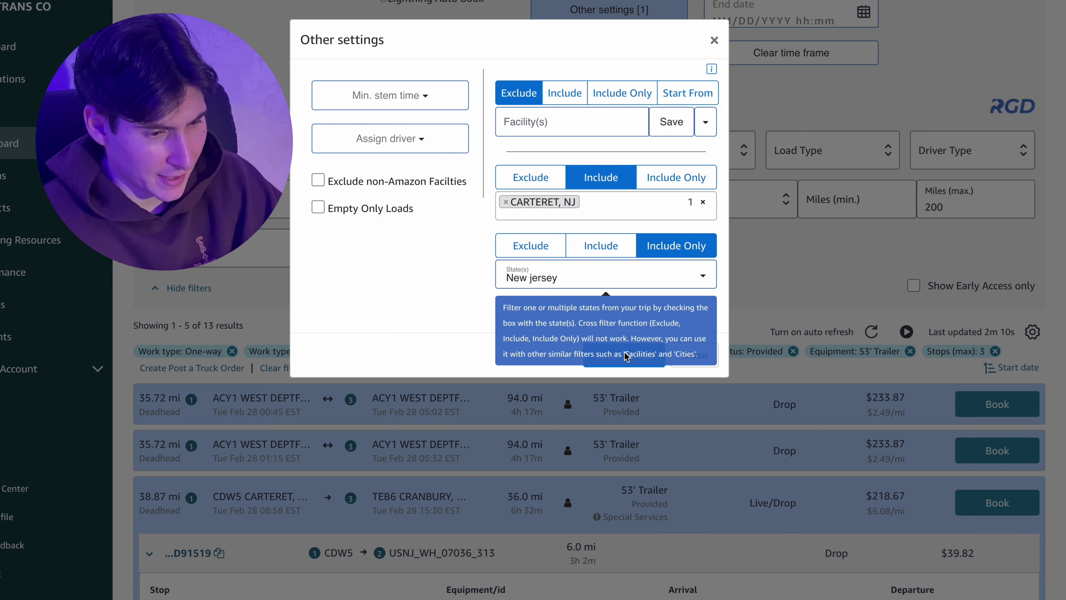
{"action": "left_click", "coordinate": [624, 362]}
- Review the Carteret Include and New Jersey Include Only filters in Other settings, save them, and refresh the load search
{"action": "scroll", "coordinate": [609, 43], "scroll_direction": "up", "scroll_amount": 1}
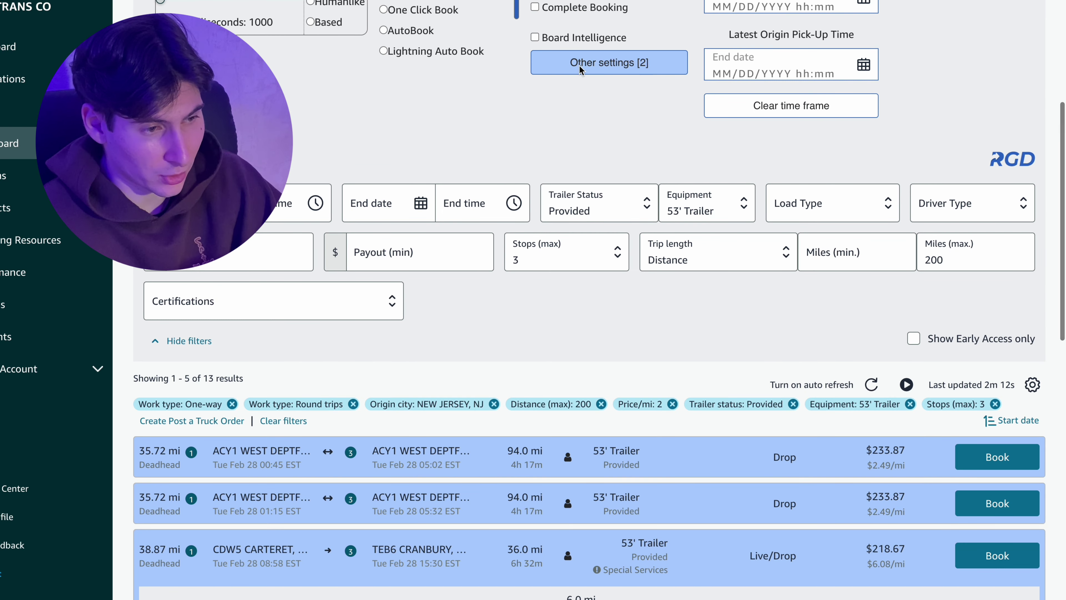
{"action": "left_click", "coordinate": [646, 64]}
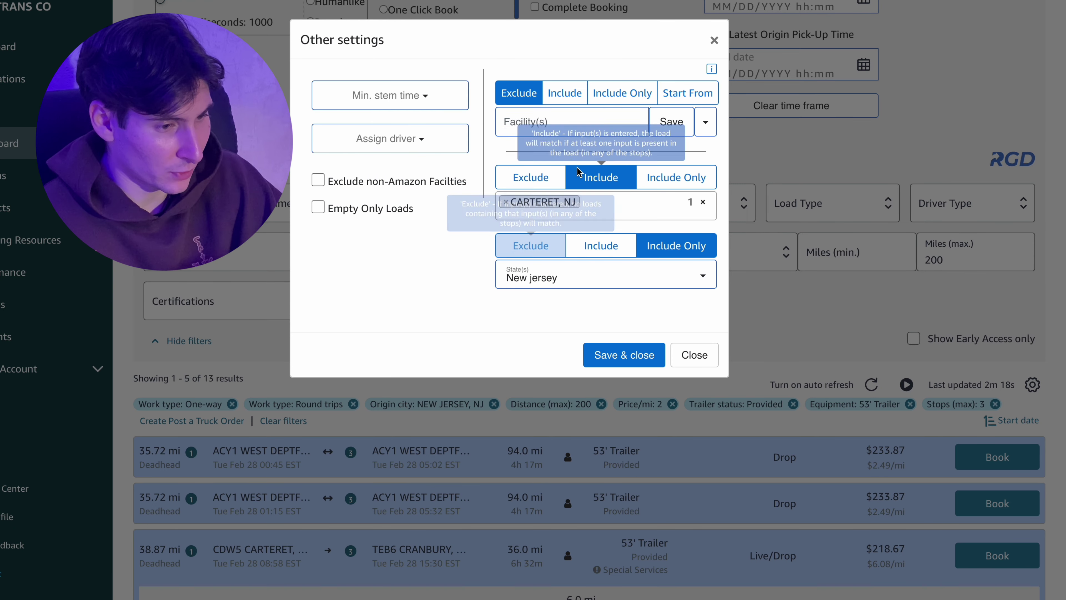
{"action": "left_click", "coordinate": [624, 355]}
{"action": "scroll", "coordinate": [482, 289], "scroll_direction": "up", "scroll_amount": 2}
{"action": "left_click", "coordinate": [564, 143]}
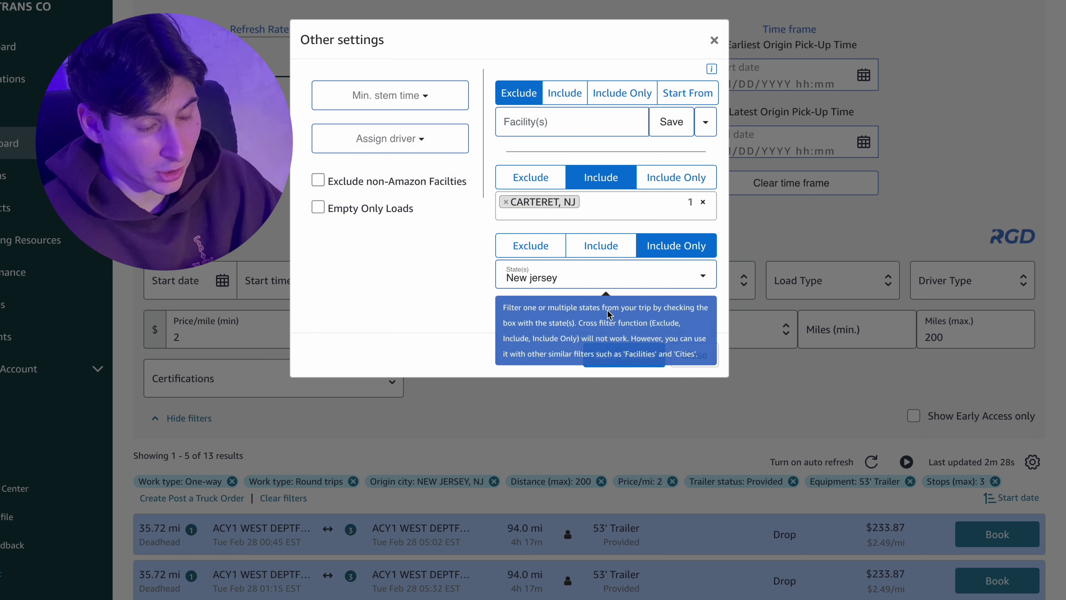
{"action": "left_click", "coordinate": [614, 356]}
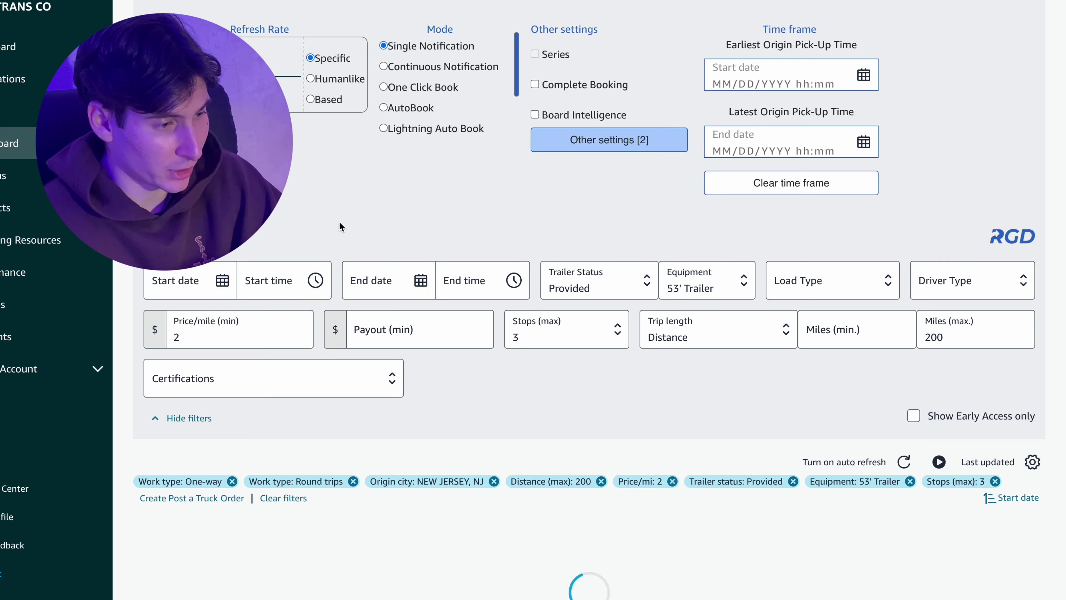
- Review the refreshed search results and briefly expand the first CDW5 to TEB6 load to see its legs
{"action": "scroll", "coordinate": [339, 222], "scroll_direction": "down", "scroll_amount": 3}
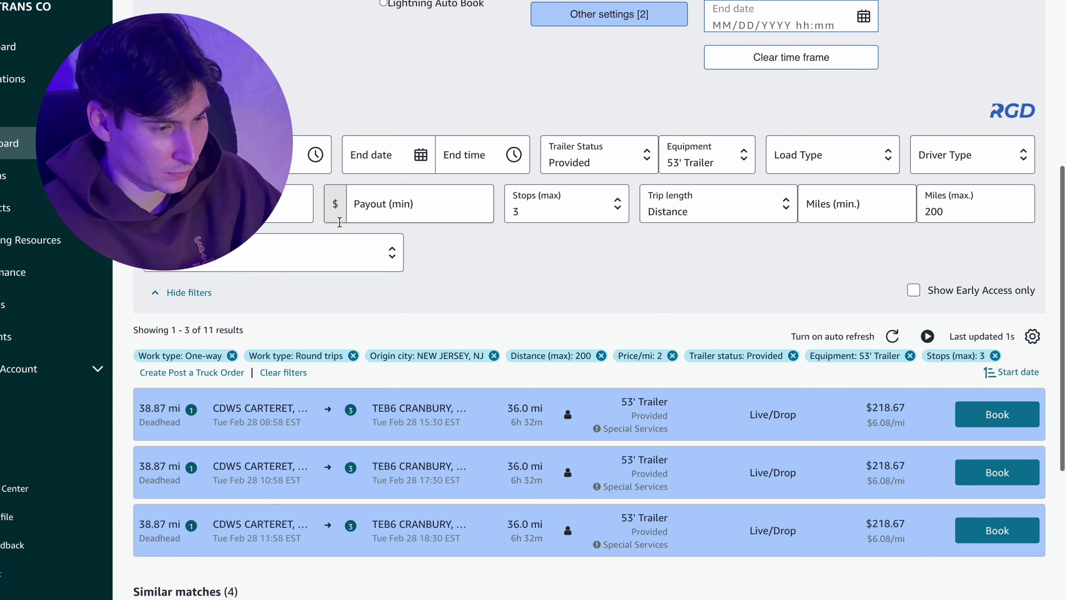
{"action": "scroll", "coordinate": [287, 371], "scroll_direction": "down", "scroll_amount": 4}
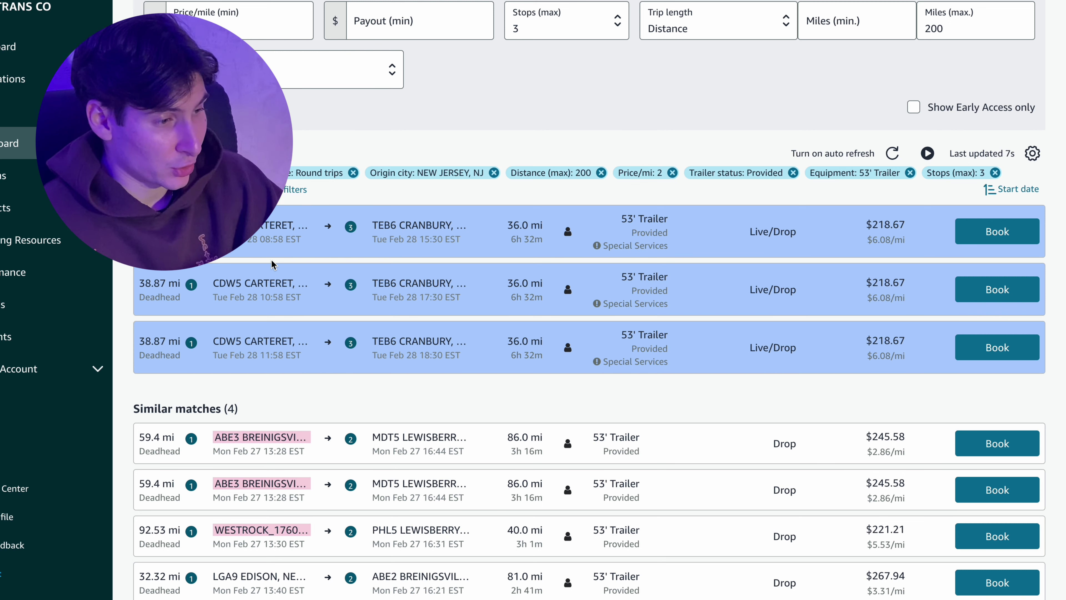
{"action": "left_click", "coordinate": [353, 238]}
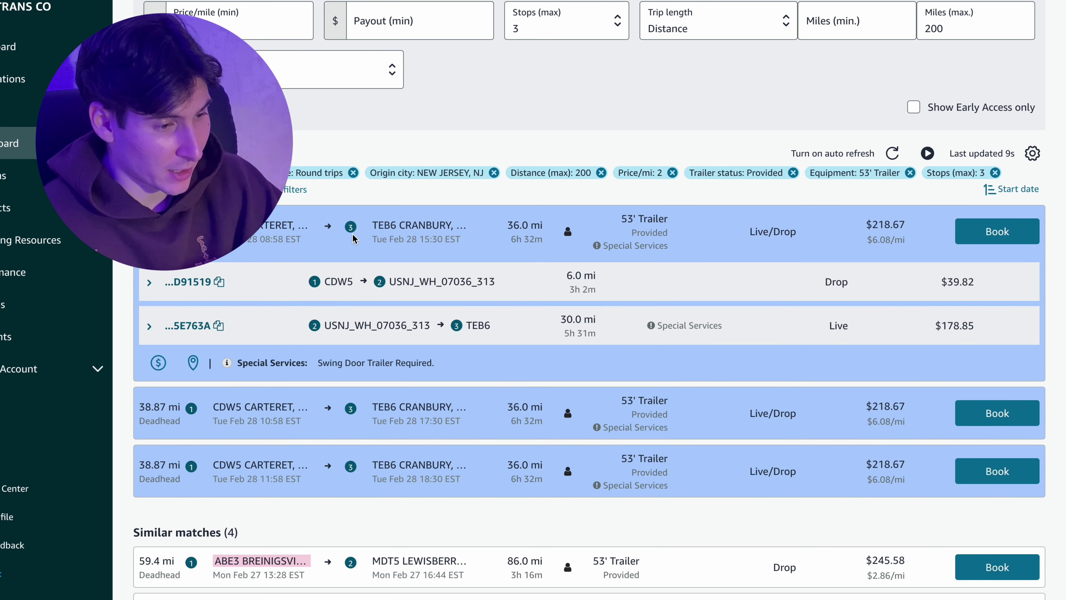
{"action": "left_click", "coordinate": [352, 238]}
- Recheck the city Include and state Include Only filters in Other settings, and save and close the dialog
{"action": "scroll", "coordinate": [534, 168], "scroll_direction": "up", "scroll_amount": 5}
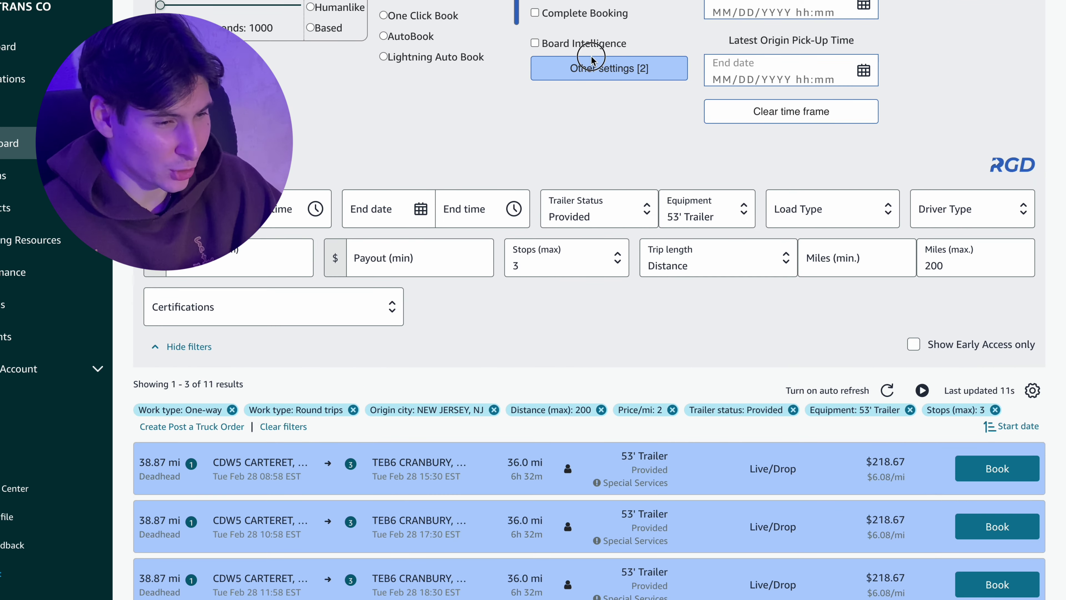
{"action": "left_click", "coordinate": [587, 67]}
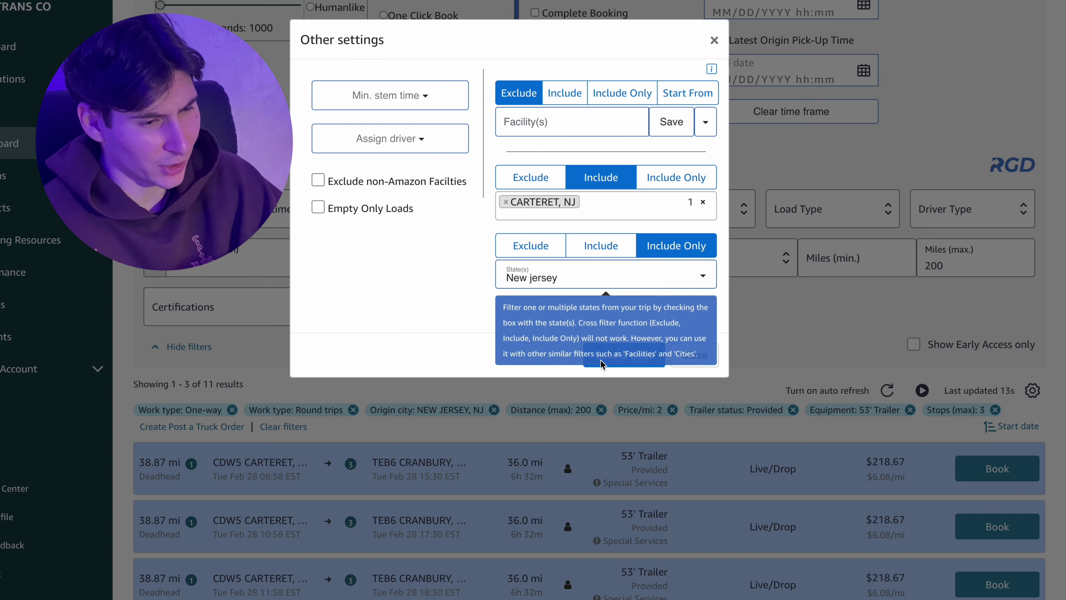
{"action": "left_click", "coordinate": [624, 355]}
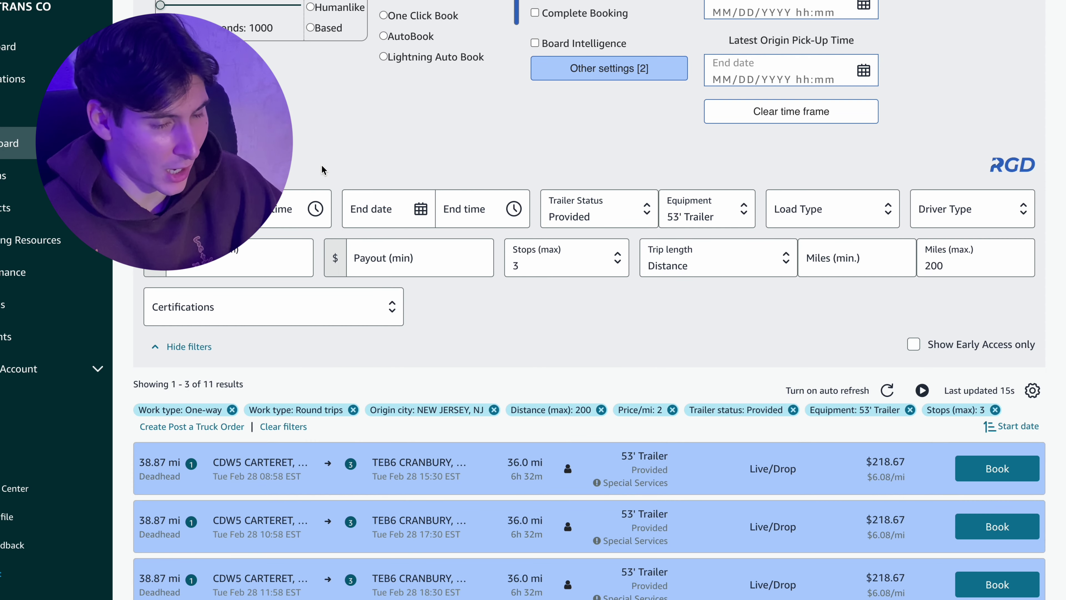
- Recheck the route of the first CDW5 to TEB6 load's CDW5 leg and collapse the load
{"action": "scroll", "coordinate": [322, 169], "scroll_direction": "down", "scroll_amount": 1}
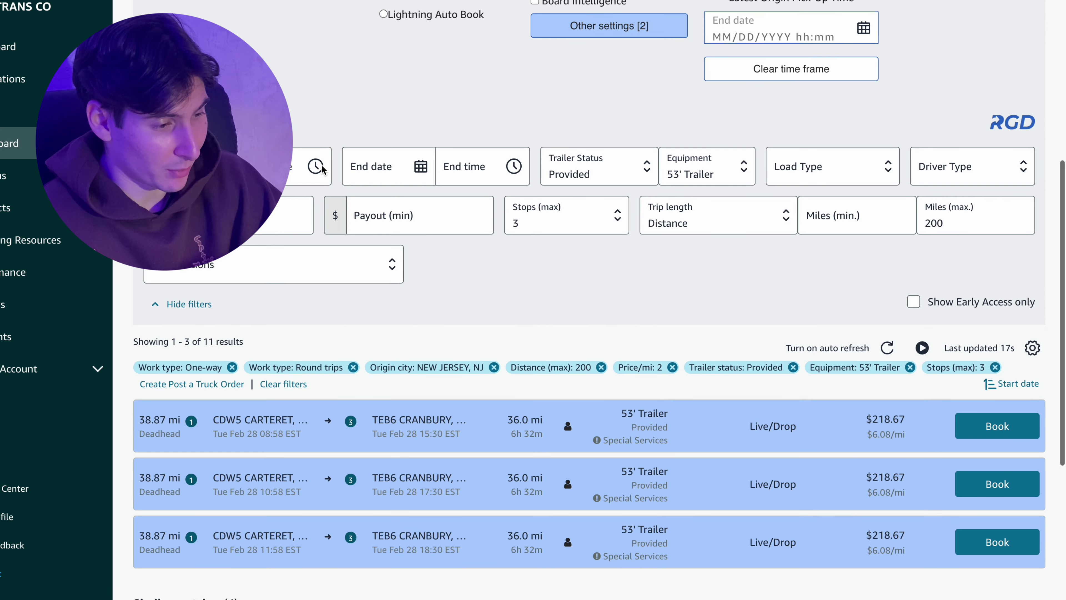
{"action": "left_click", "coordinate": [351, 419]}
{"action": "scroll", "coordinate": [350, 345], "scroll_direction": "down", "scroll_amount": 3}
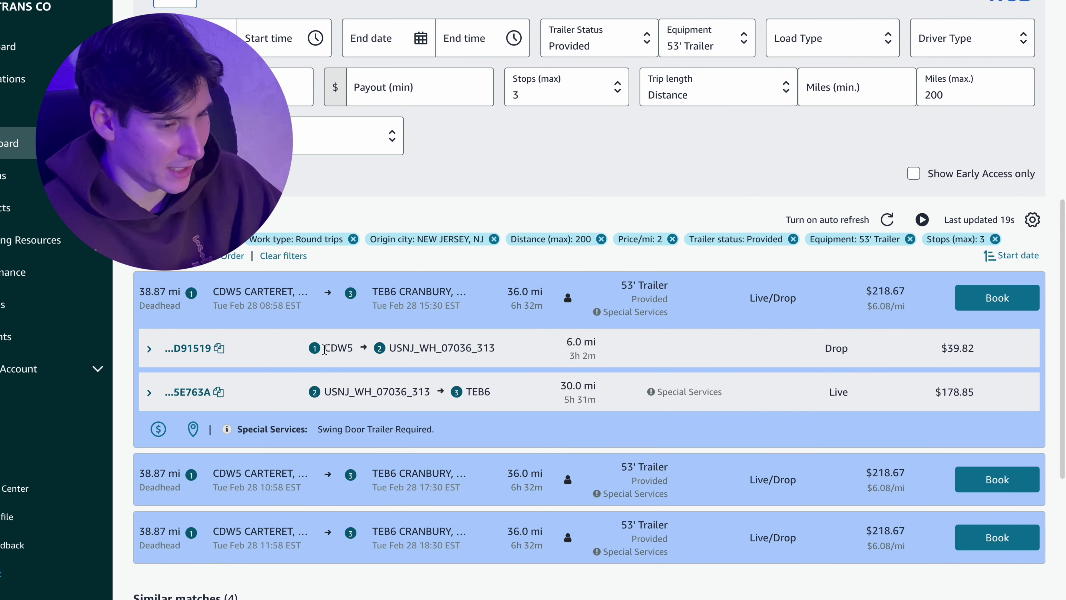
{"action": "left_click", "coordinate": [349, 345]}
{"action": "left_click", "coordinate": [346, 310]}
- Open the filter help article from Other settings and read its Exclude, Include, Include Only and Start From explanations and additional notes
{"action": "scroll", "coordinate": [417, 265], "scroll_direction": "up", "scroll_amount": 5}
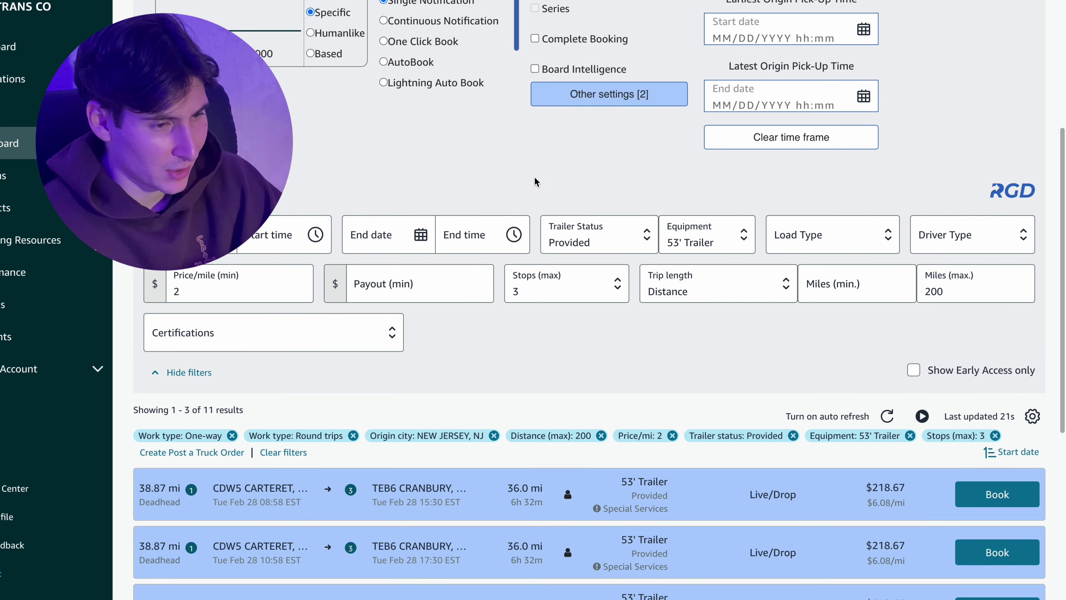
{"action": "left_click", "coordinate": [574, 100]}
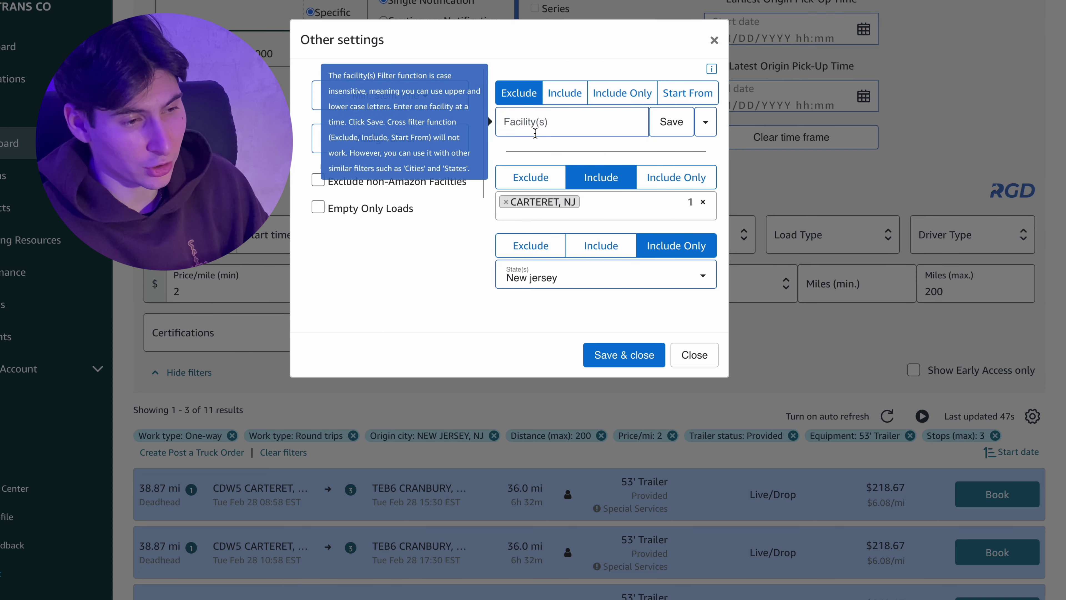
{"action": "left_click", "coordinate": [712, 70]}
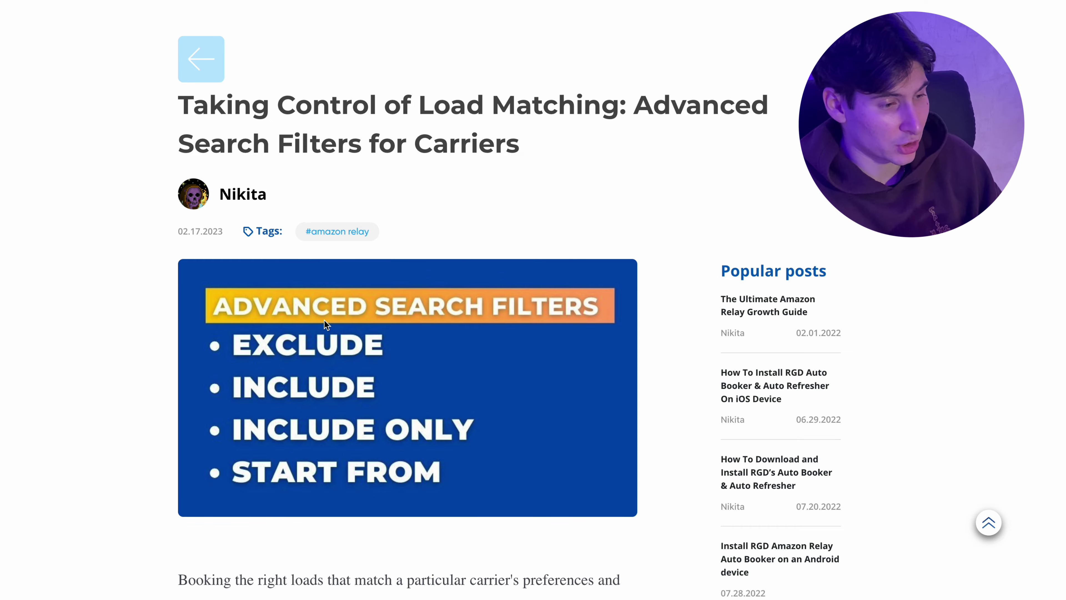
{"action": "scroll", "coordinate": [324, 320], "scroll_direction": "down", "scroll_amount": 20}
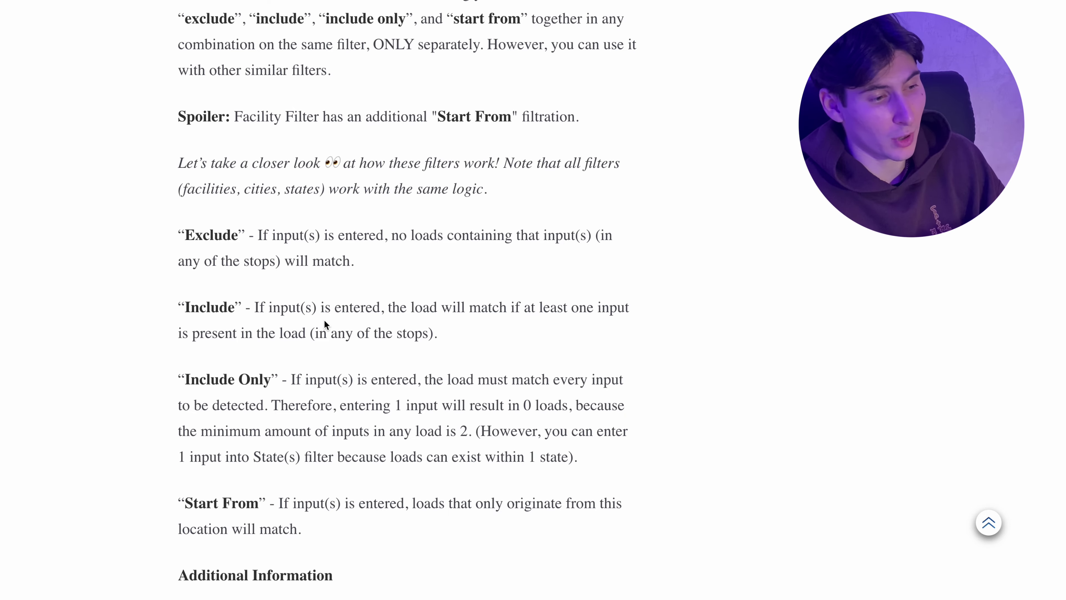
{"action": "scroll", "coordinate": [324, 320], "scroll_direction": "down", "scroll_amount": 15}
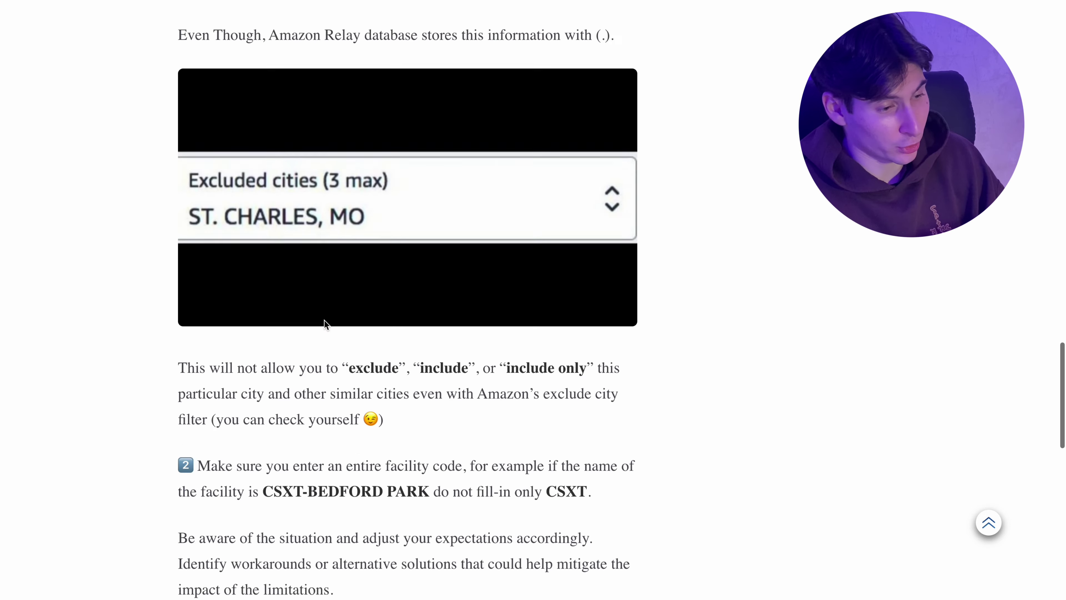